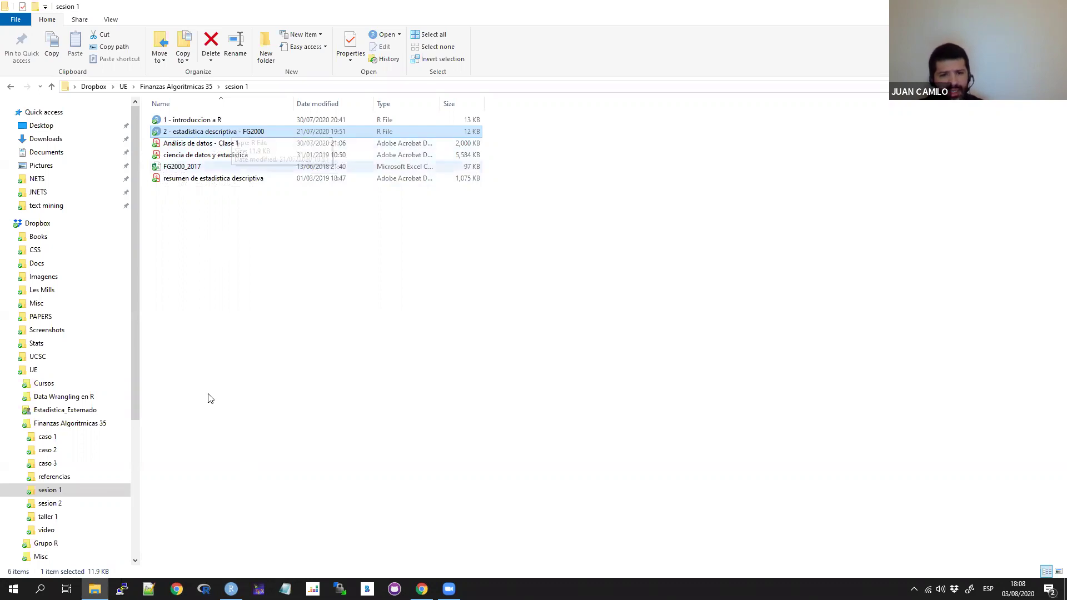
Switch to RStudio and open the script "2 - estadistica descriptiva - FG2000" from the sesion 1 folder of Finanzas Algoritmicas 35
{"action": "left_click", "coordinate": [231, 589]}
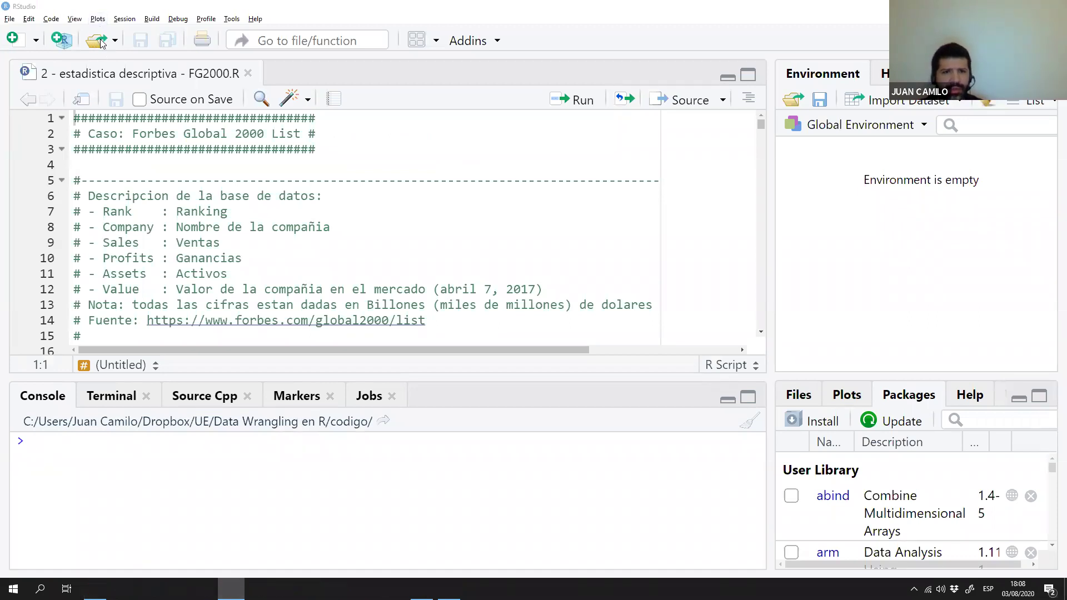
{"action": "left_click", "coordinate": [101, 43]}
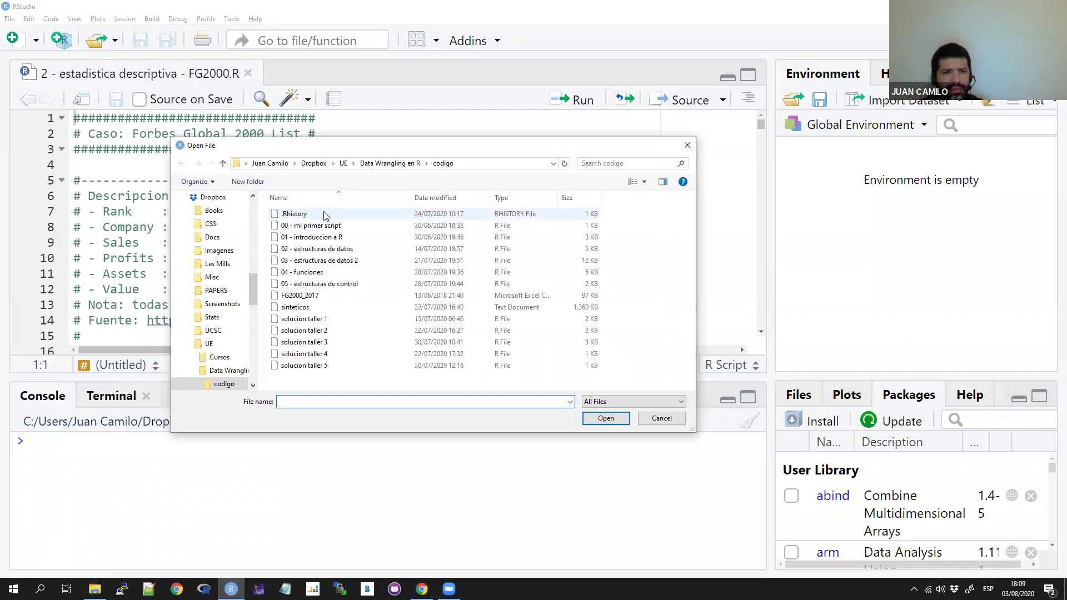
{"action": "left_click", "coordinate": [342, 164]}
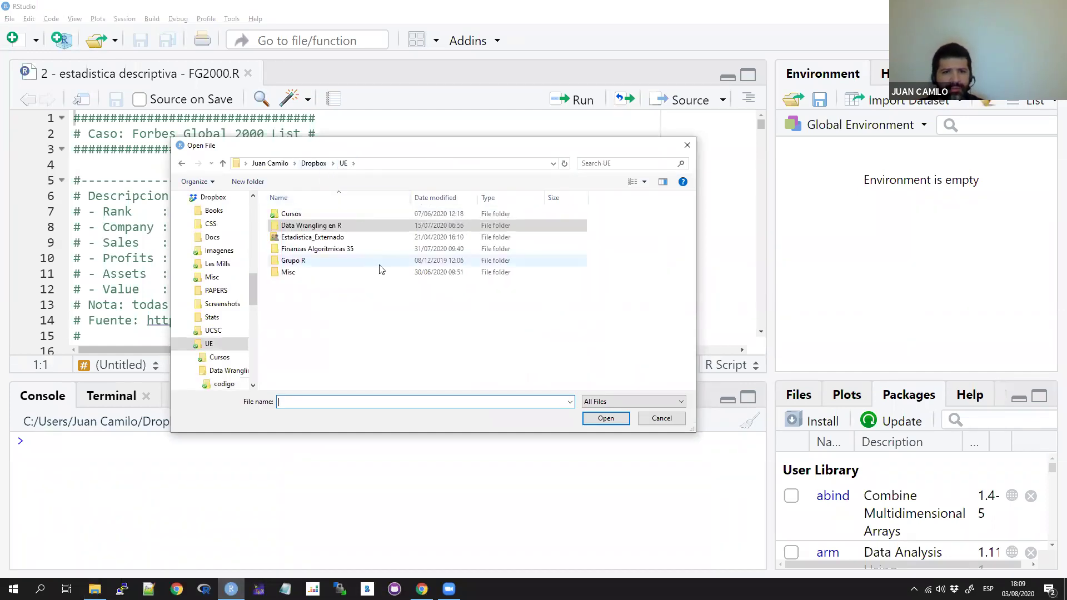
{"action": "double_click", "coordinate": [314, 249]}
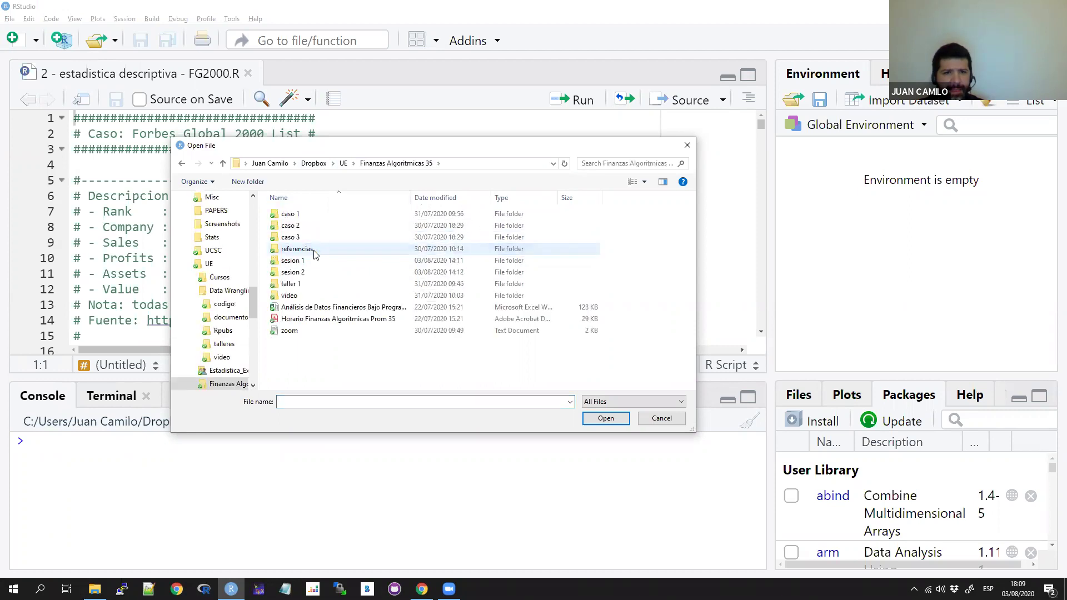
{"action": "left_click", "coordinate": [302, 276]}
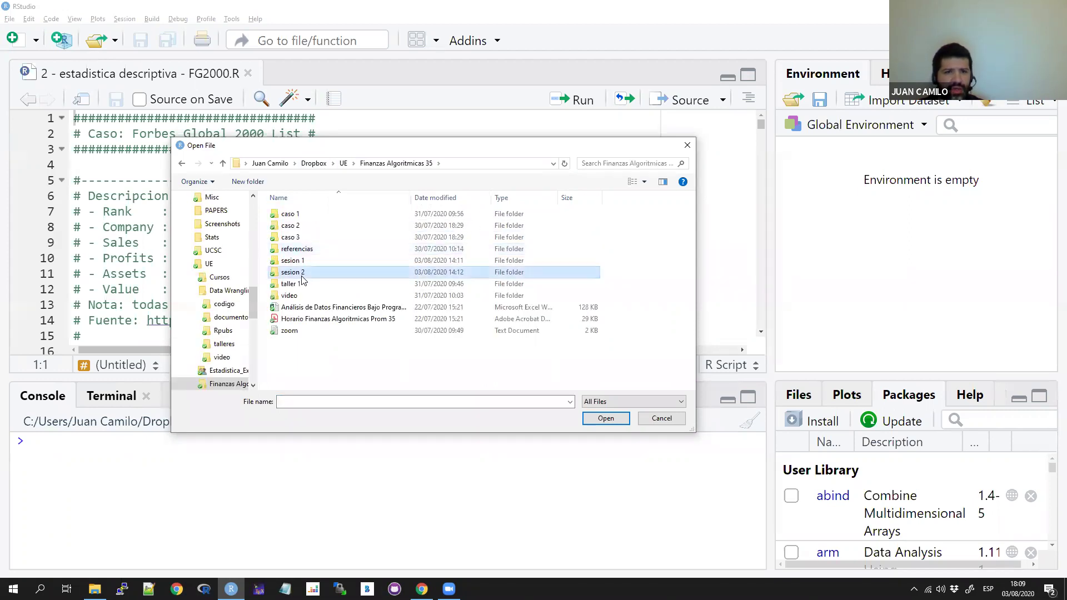
{"action": "double_click", "coordinate": [302, 278]}
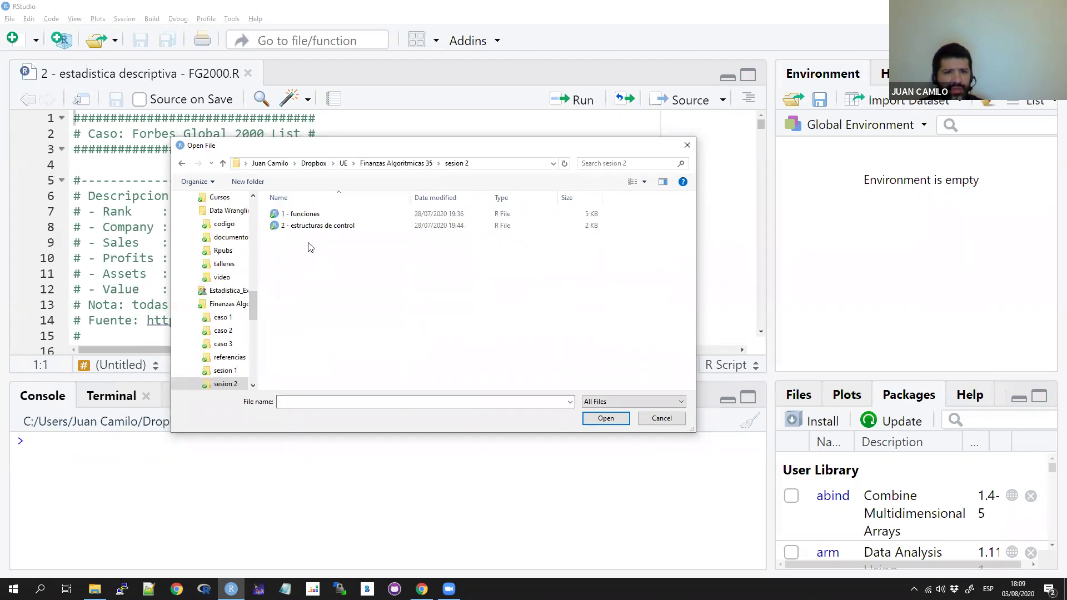
{"action": "left_click", "coordinate": [362, 164]}
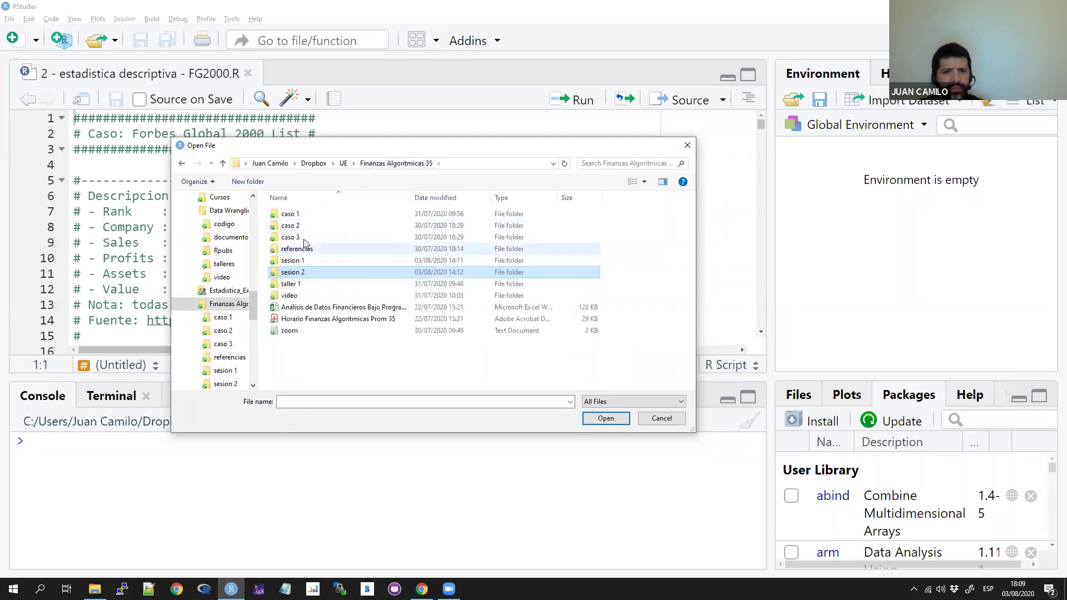
{"action": "double_click", "coordinate": [297, 260]}
{"action": "left_click", "coordinate": [322, 225]}
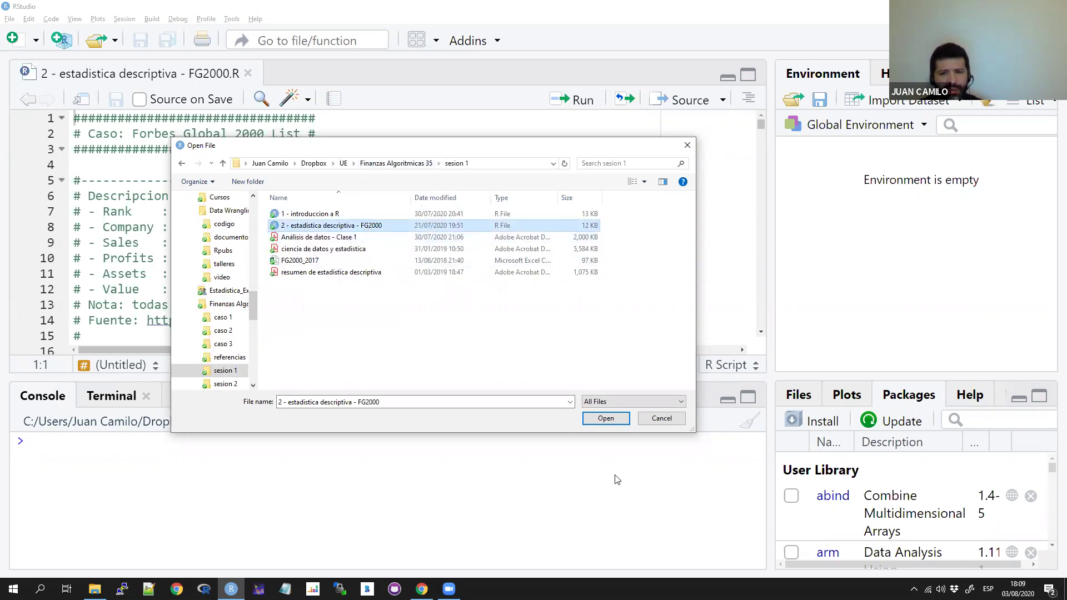
{"action": "left_click", "coordinate": [612, 419]}
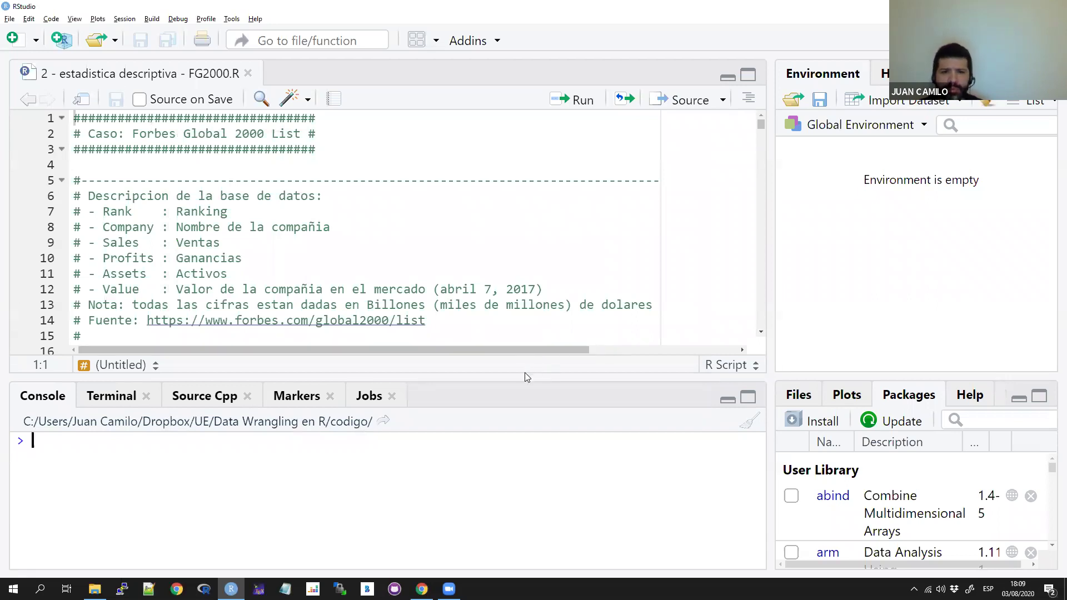
{"action": "mouse_move", "coordinate": [525, 377]}
{"action": "left_mouse_down"}
{"action": "mouse_move", "coordinate": [528, 392]}
{"action": "mouse_move", "coordinate": [534, 383]}
{"action": "left_mouse_up"}
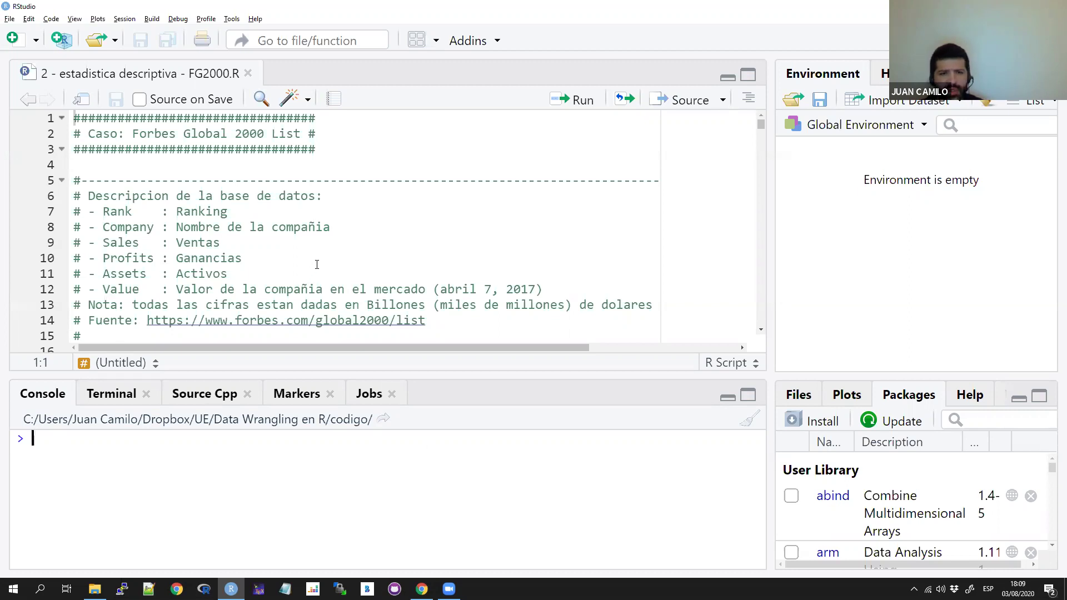
{"action": "scroll", "coordinate": [314, 265], "scroll_direction": "down", "scroll_amount": 1}
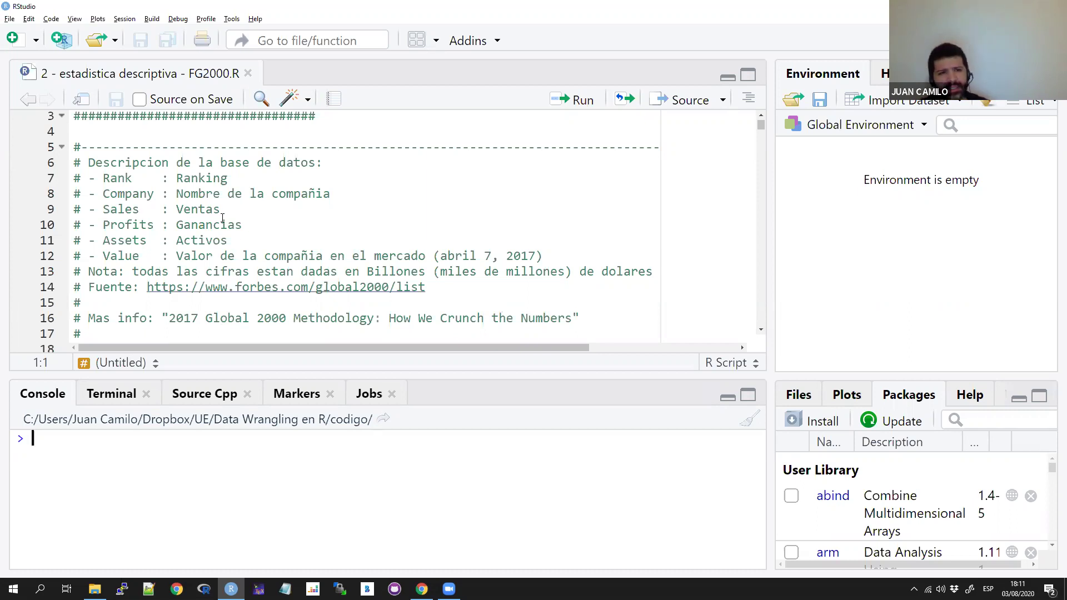
{"action": "scroll", "coordinate": [222, 218], "scroll_direction": "up", "scroll_amount": 1}
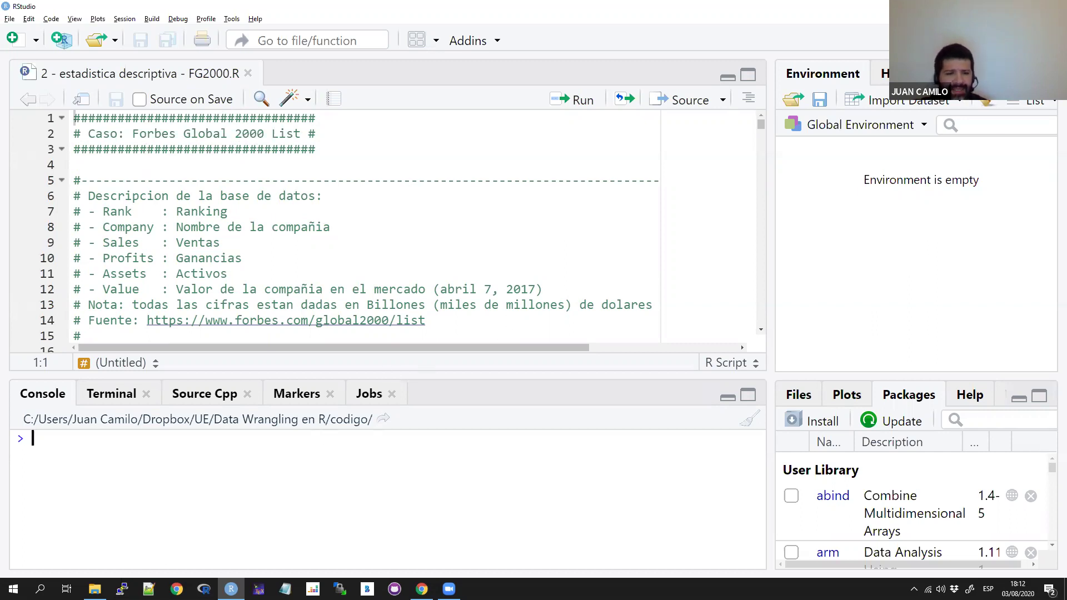
Switch to File Explorer and select the FG2000_2017 data file in the sesion 1 folder
{"action": "left_click", "coordinate": [94, 589]}
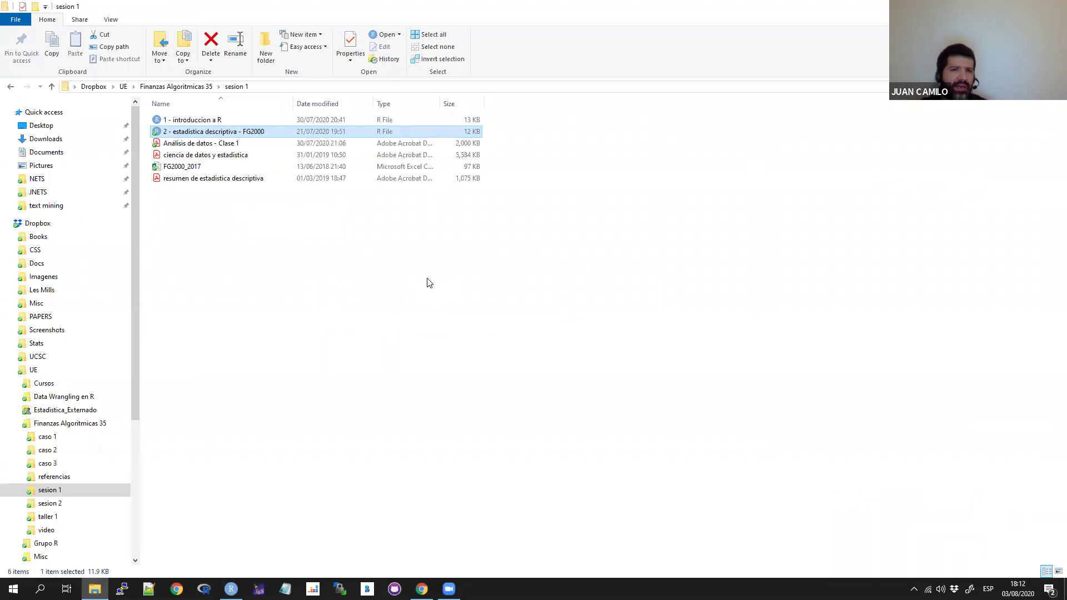
{"action": "left_click", "coordinate": [181, 167]}
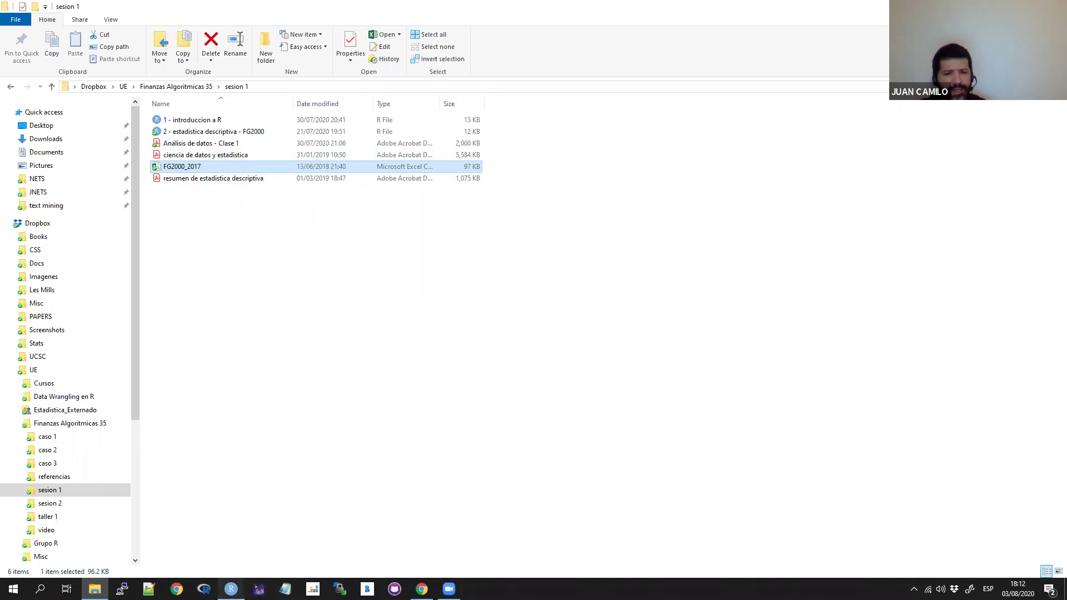
{"action": "left_click", "coordinate": [231, 589]}
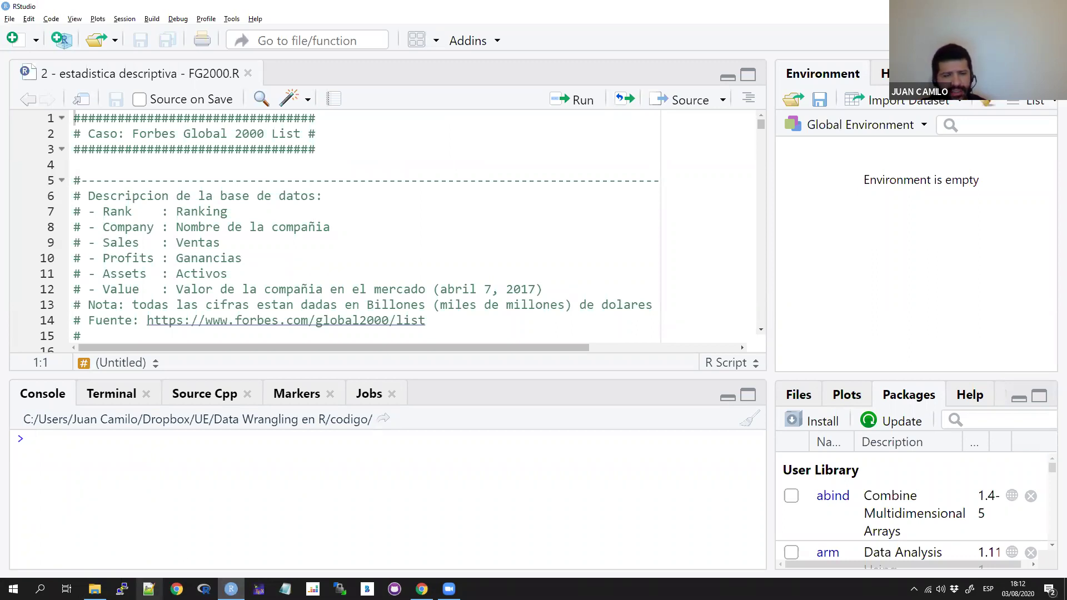
{"action": "left_click", "coordinate": [94, 590]}
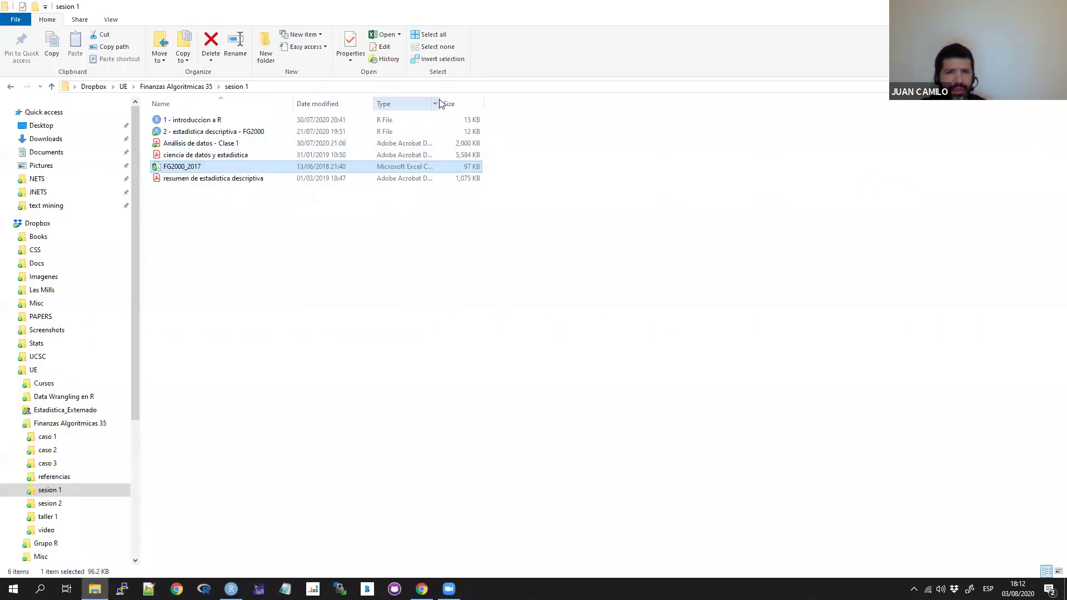
Widen the Type column to fit the full file type names and sort the files by type in descending order
{"action": "left_click_drag", "start_coordinate": [445, 100], "coordinate": [515, 105]}
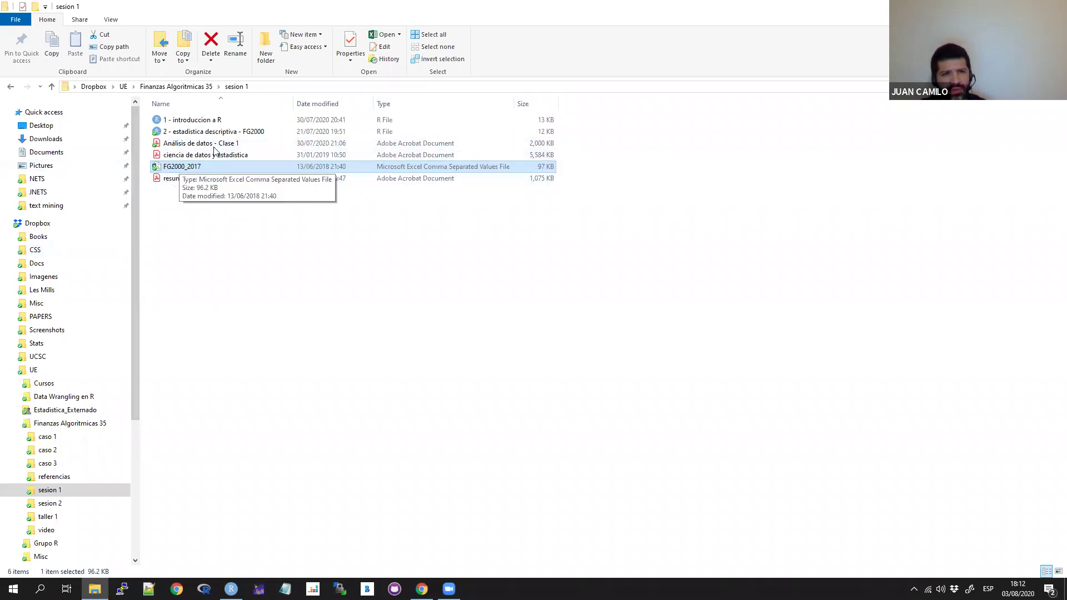
{"action": "left_click", "coordinate": [410, 100]}
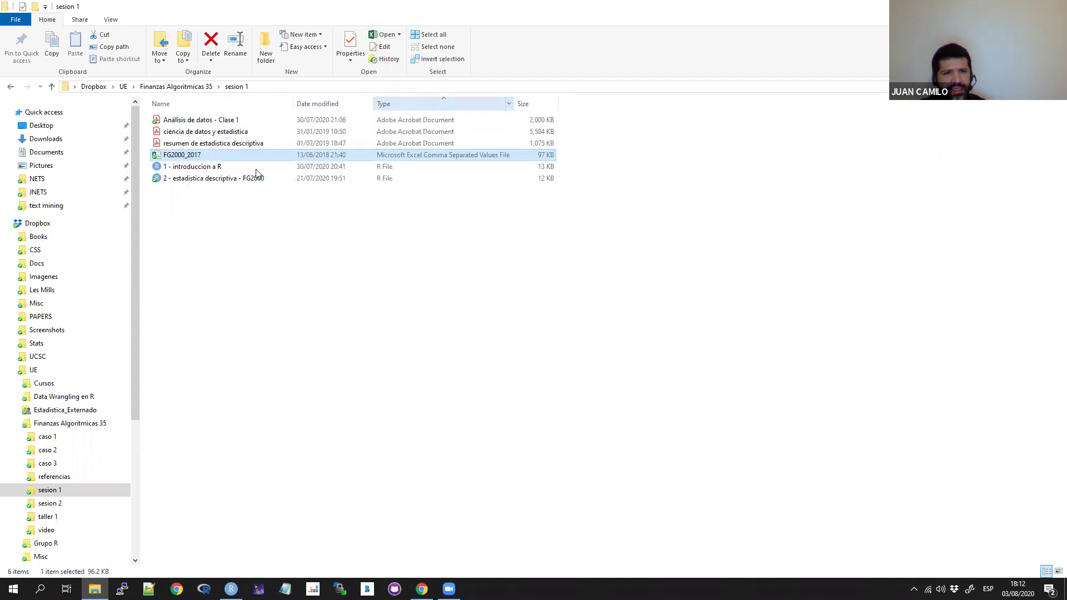
{"action": "left_click", "coordinate": [392, 106]}
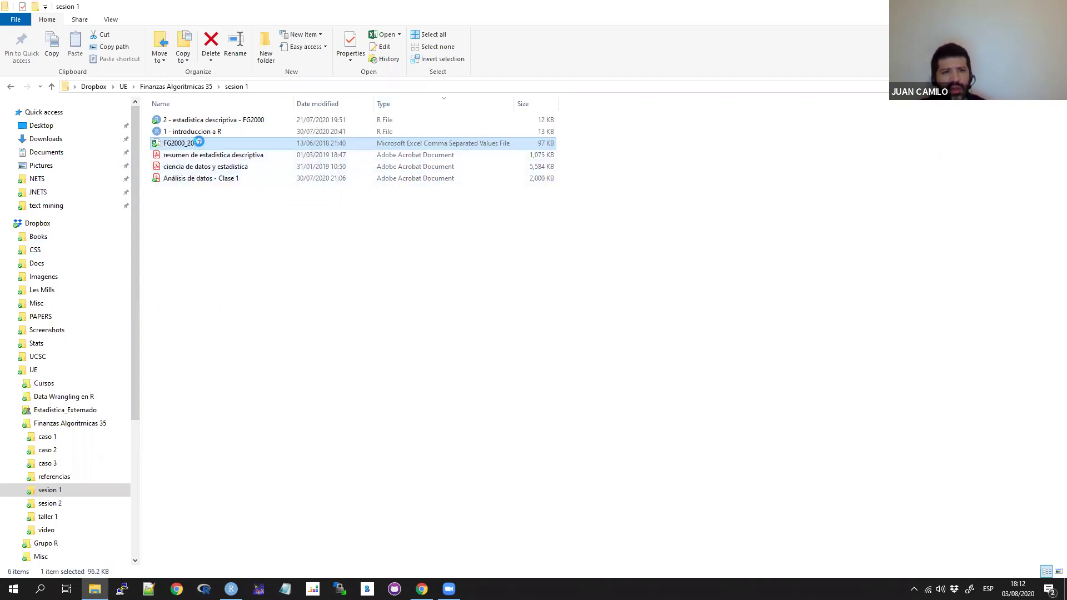
Open FG2000_2017.csv in Notepad++ to examine its company records, and close the file when finished
{"action": "right_click", "coordinate": [198, 144]}
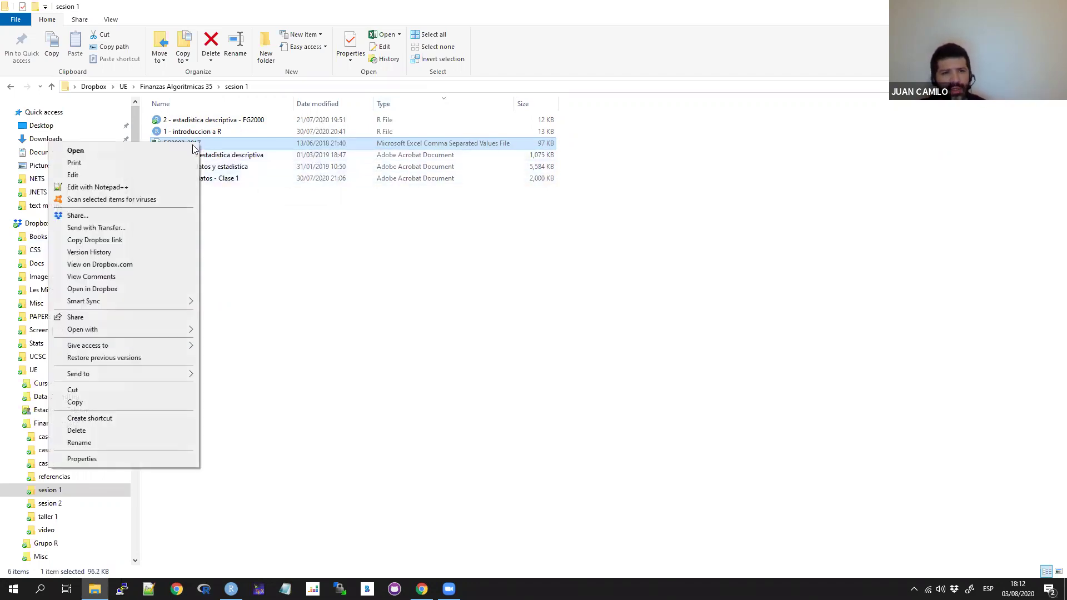
{"action": "left_click", "coordinate": [113, 190]}
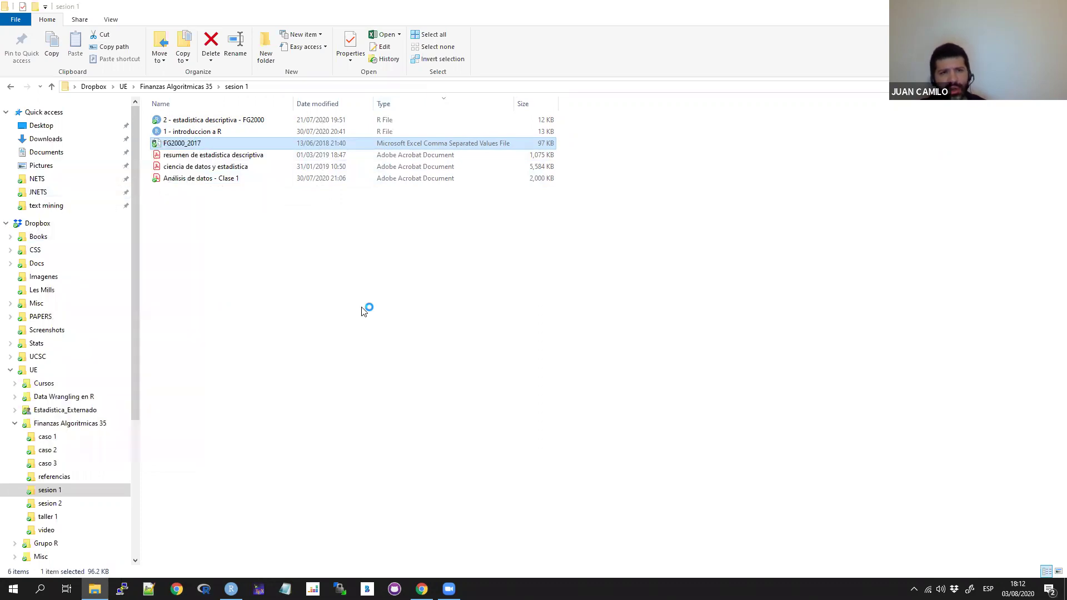
{"action": "scroll", "coordinate": [150, 246], "scroll_direction": "down", "scroll_amount": 17}
{"action": "scroll", "coordinate": [156, 246], "scroll_direction": "down", "scroll_amount": 20}
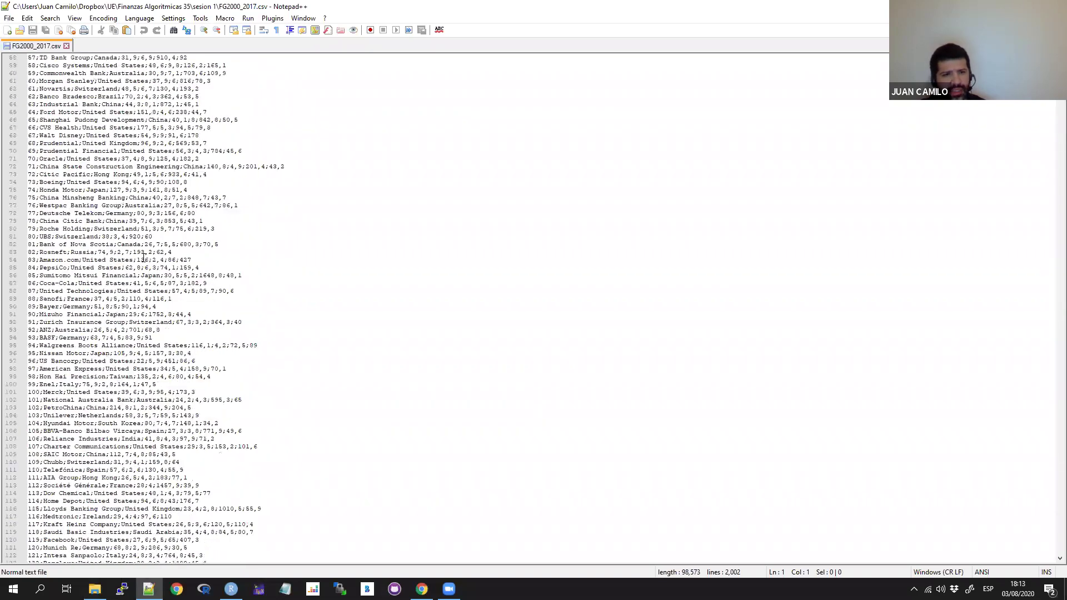
{"action": "scroll", "coordinate": [118, 258], "scroll_direction": "down", "scroll_amount": 2}
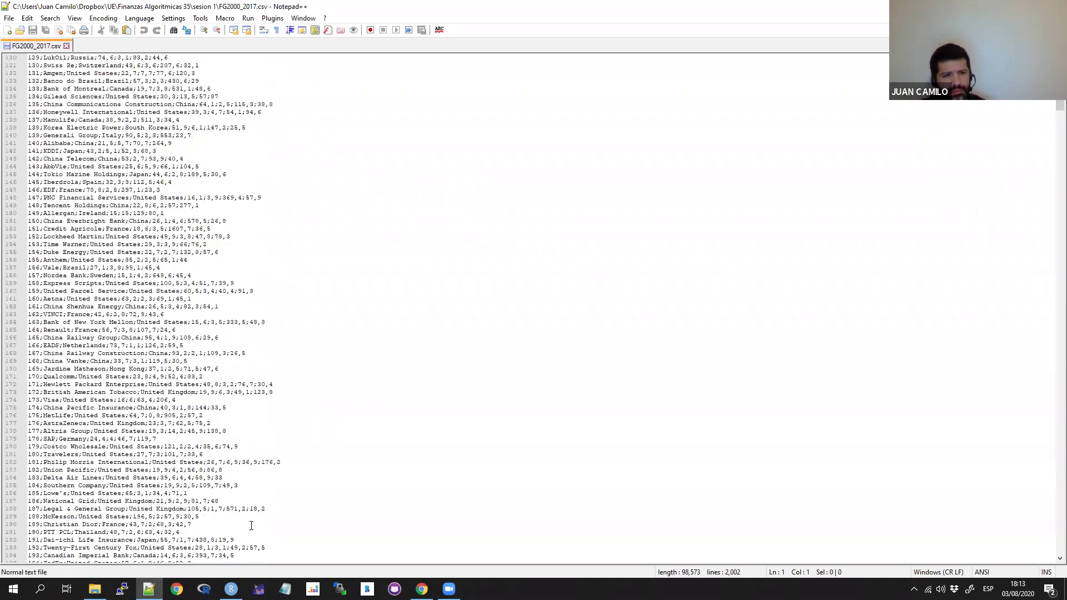
{"action": "scroll", "coordinate": [166, 440], "scroll_direction": "down", "scroll_amount": 8}
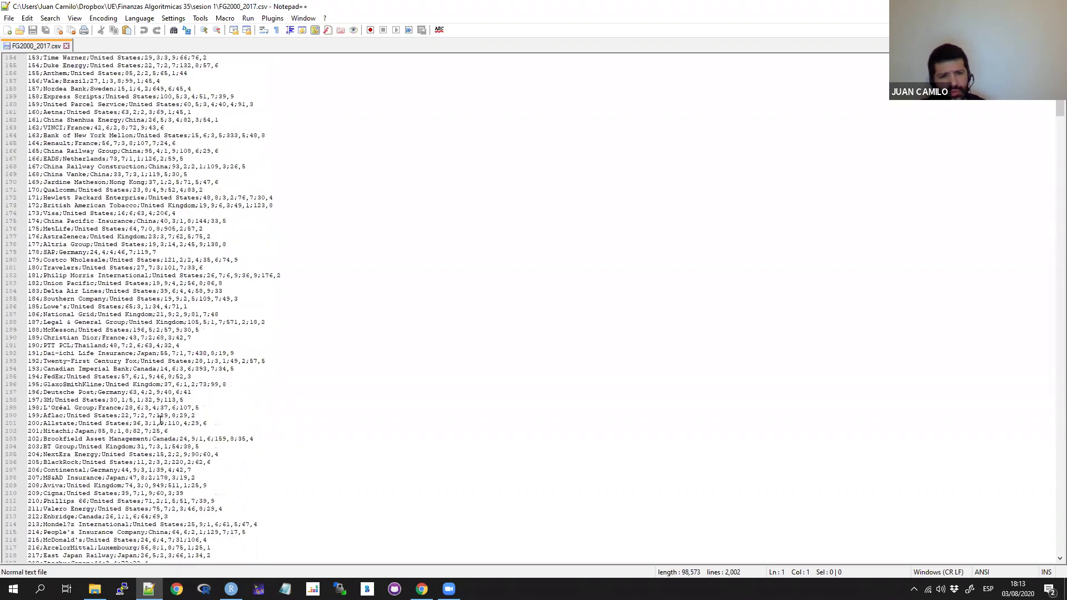
{"action": "scroll", "coordinate": [236, 400], "scroll_direction": "up", "scroll_amount": 20}
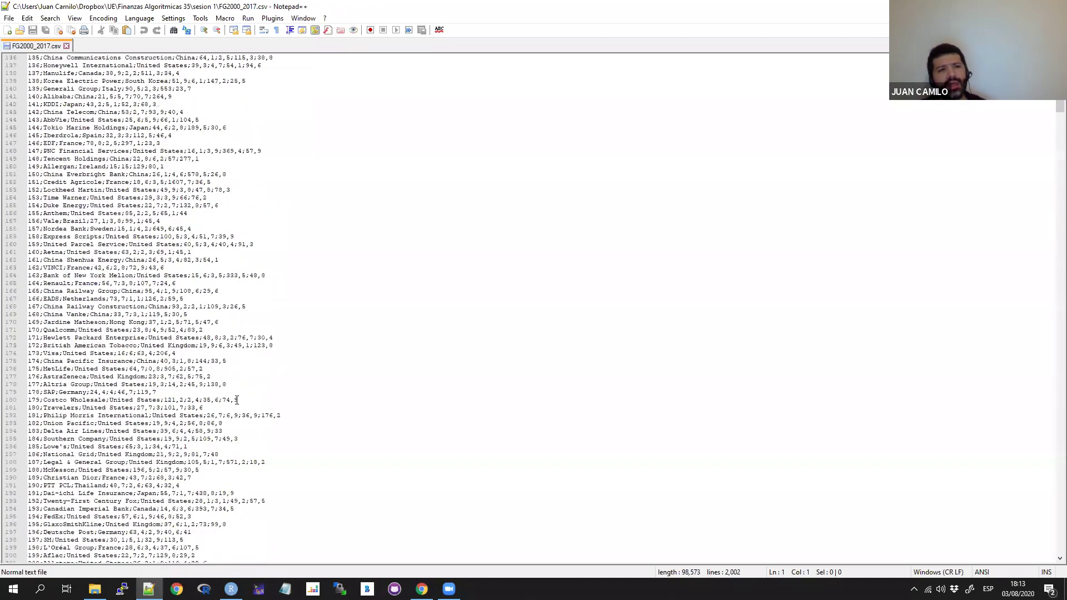
{"action": "scroll", "coordinate": [237, 400], "scroll_direction": "up", "scroll_amount": 17}
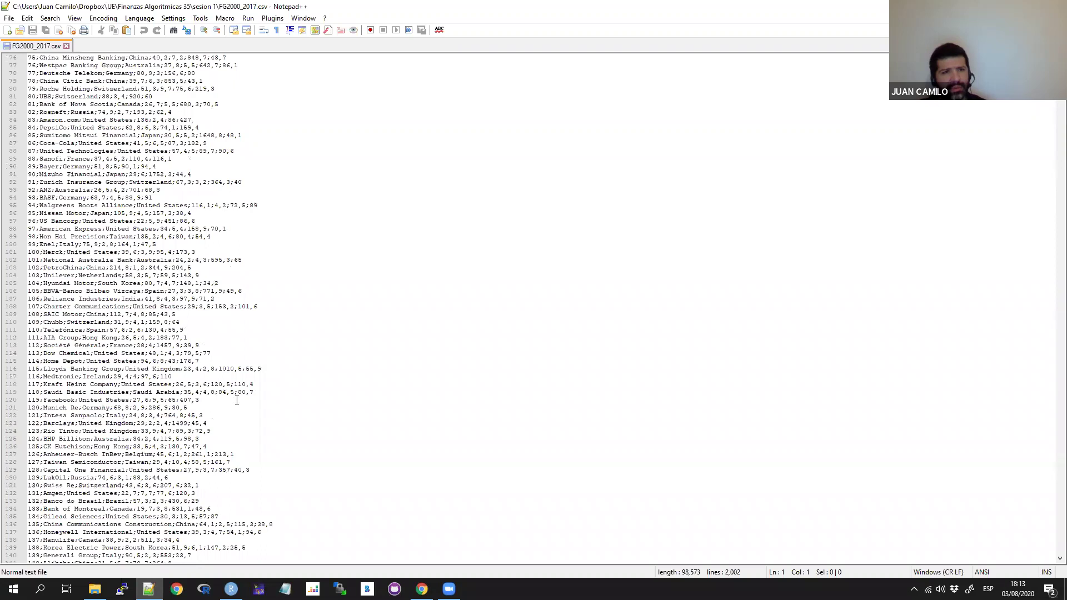
{"action": "left_click", "coordinate": [67, 45]}
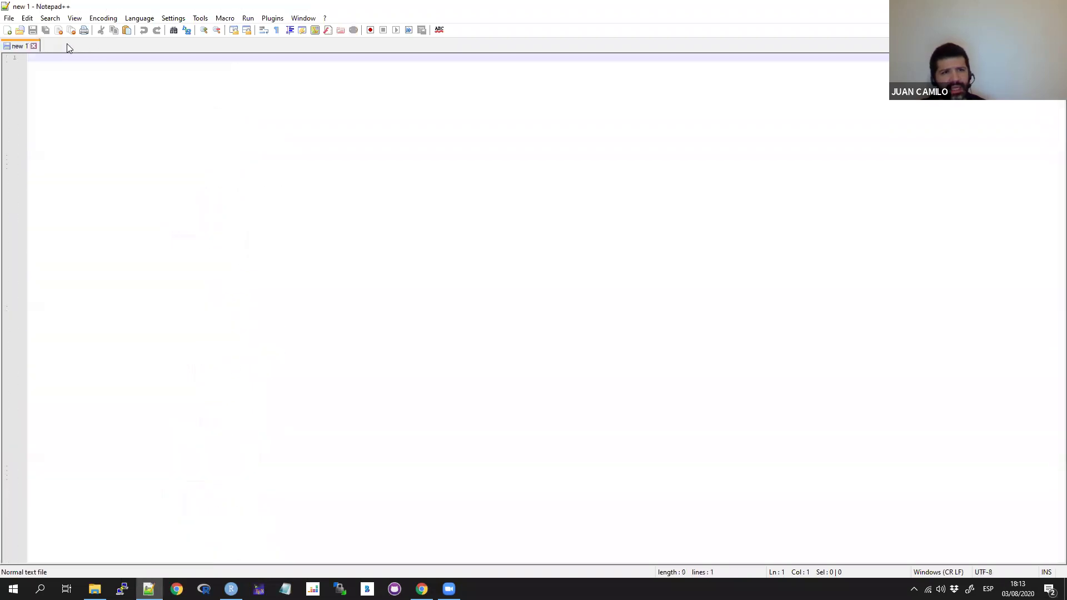
{"action": "key", "text": "alt+Tab"}
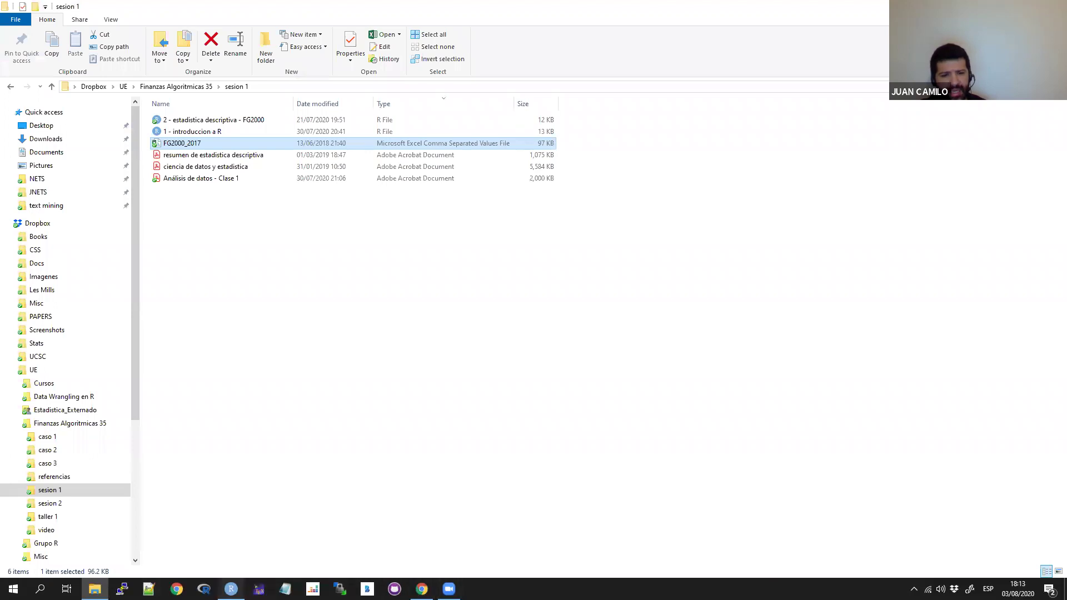
Switch to RStudio and review the script's header comments on the dataset variables, currency note, Forbes source and analysis objectives
{"action": "left_click", "coordinate": [231, 590]}
{"action": "left_click", "coordinate": [341, 439]}
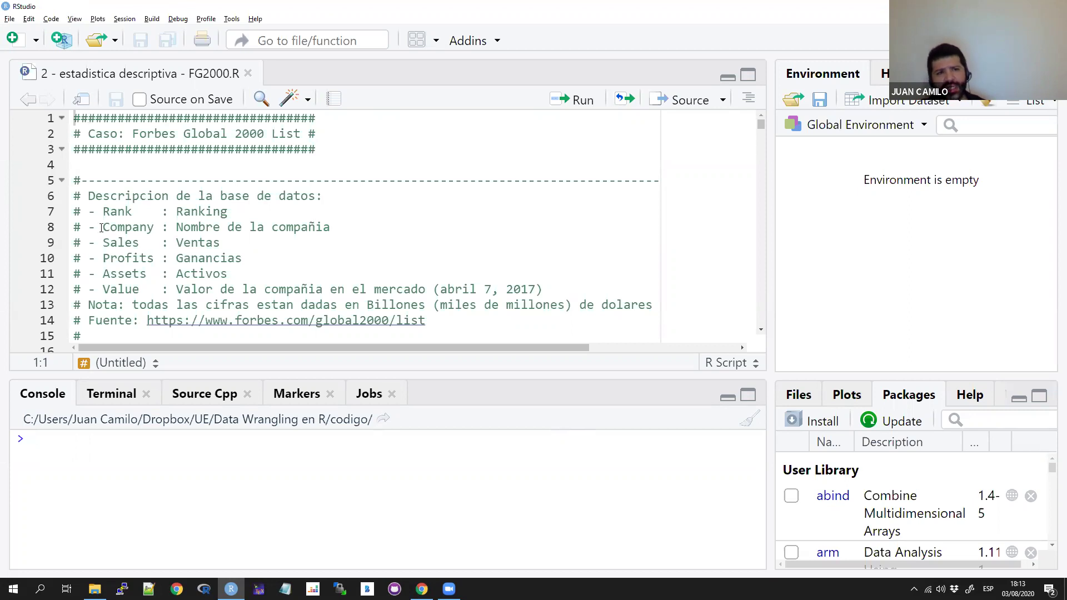
{"action": "left_click_drag", "start_coordinate": [230, 213], "coordinate": [65, 210]}
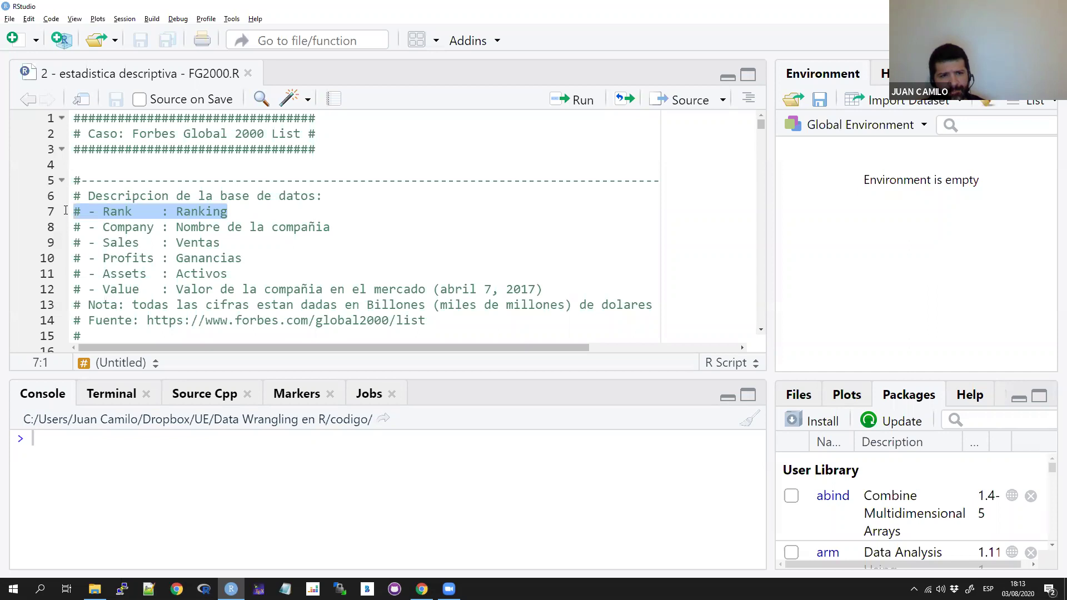
{"action": "left_click_drag", "start_coordinate": [332, 227], "coordinate": [74, 228]}
{"action": "left_click", "coordinate": [230, 243]}
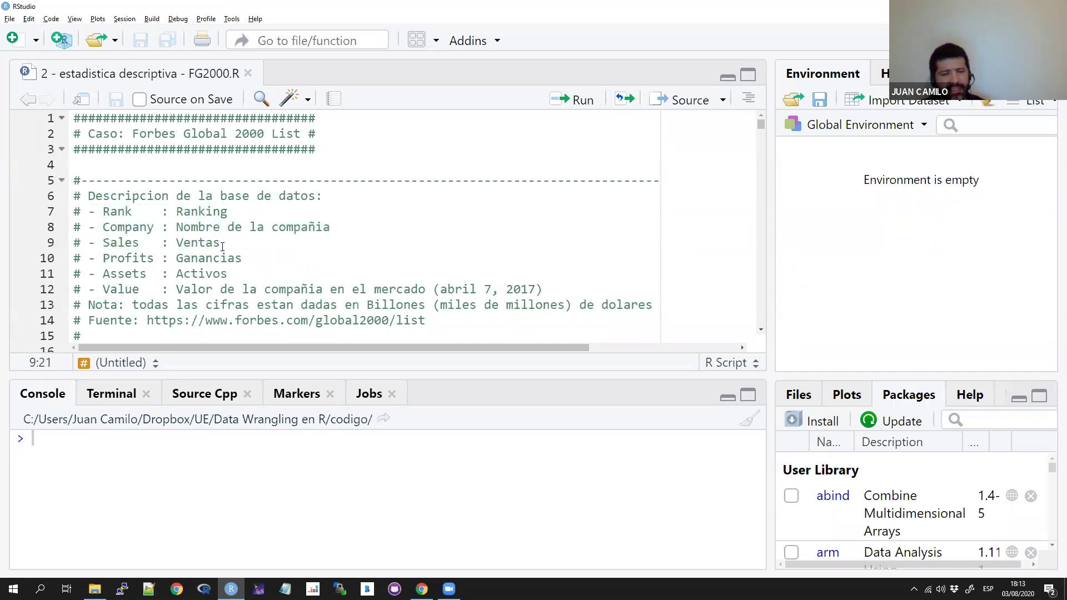
{"action": "left_click", "coordinate": [251, 260]}
{"action": "left_click", "coordinate": [238, 274]}
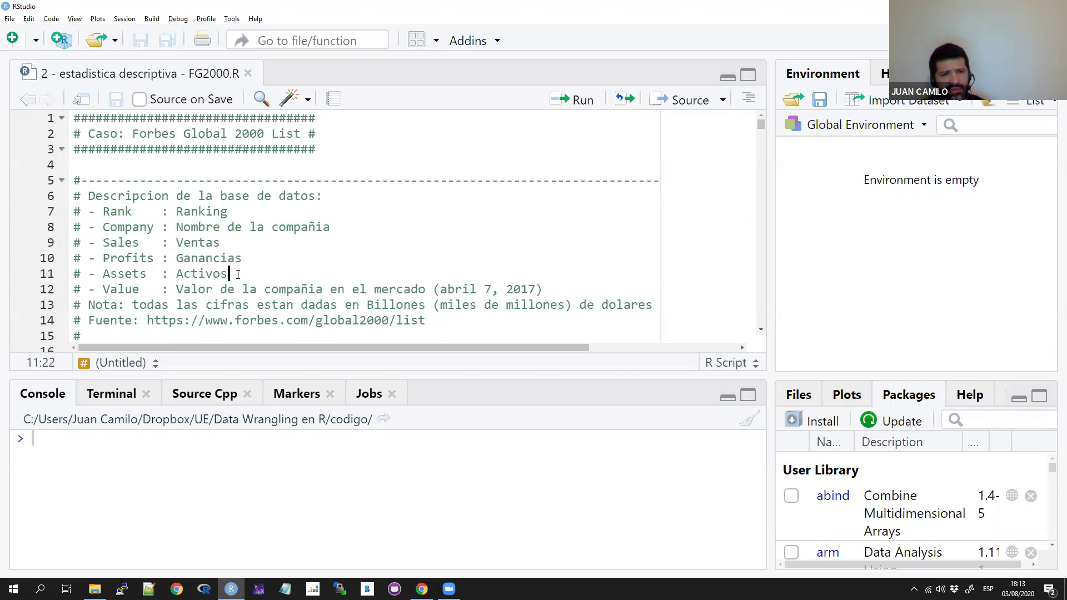
{"action": "left_click", "coordinate": [295, 304]}
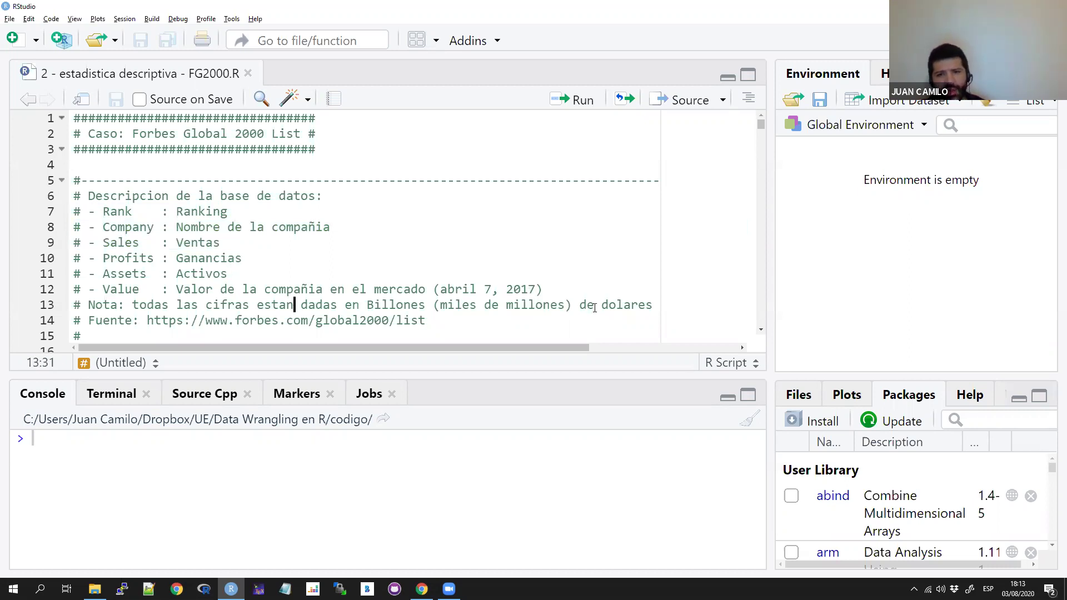
{"action": "scroll", "coordinate": [411, 264], "scroll_direction": "down", "scroll_amount": 2}
{"action": "left_click", "coordinate": [457, 288]}
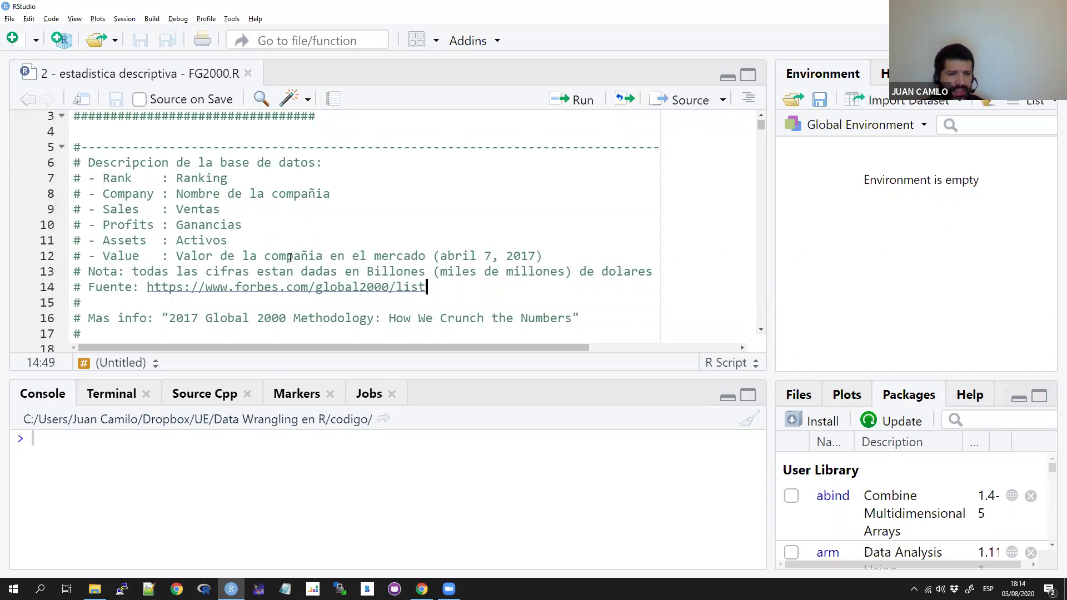
{"action": "scroll", "coordinate": [289, 258], "scroll_direction": "down", "scroll_amount": 2}
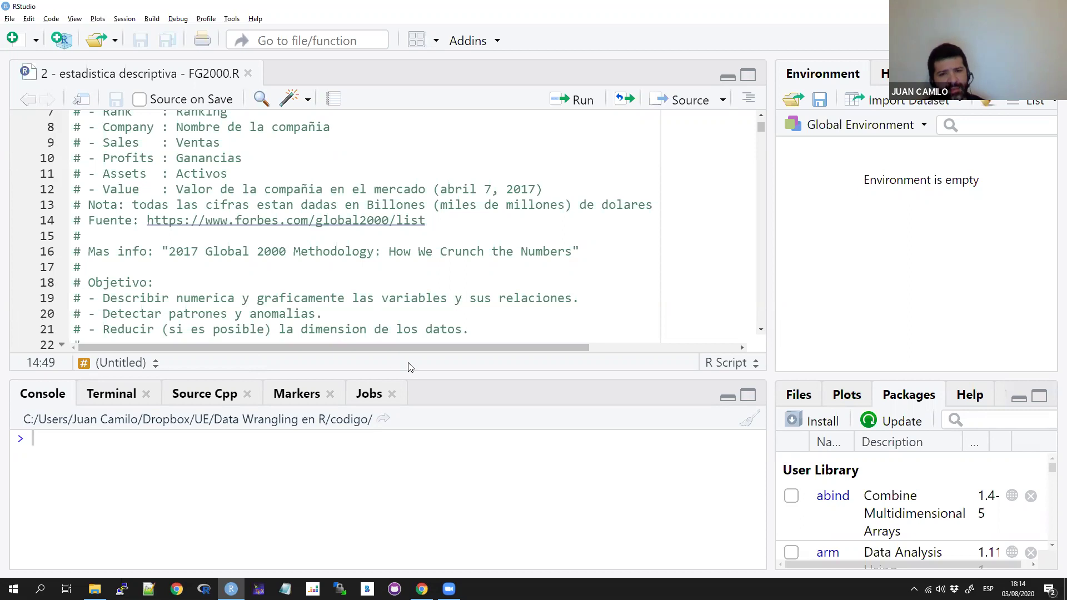
Delete the read.csv2 line that loads FG2000_2017.csv beneath the "importar la base de datos" comment in the script
{"action": "left_click", "coordinate": [475, 330]}
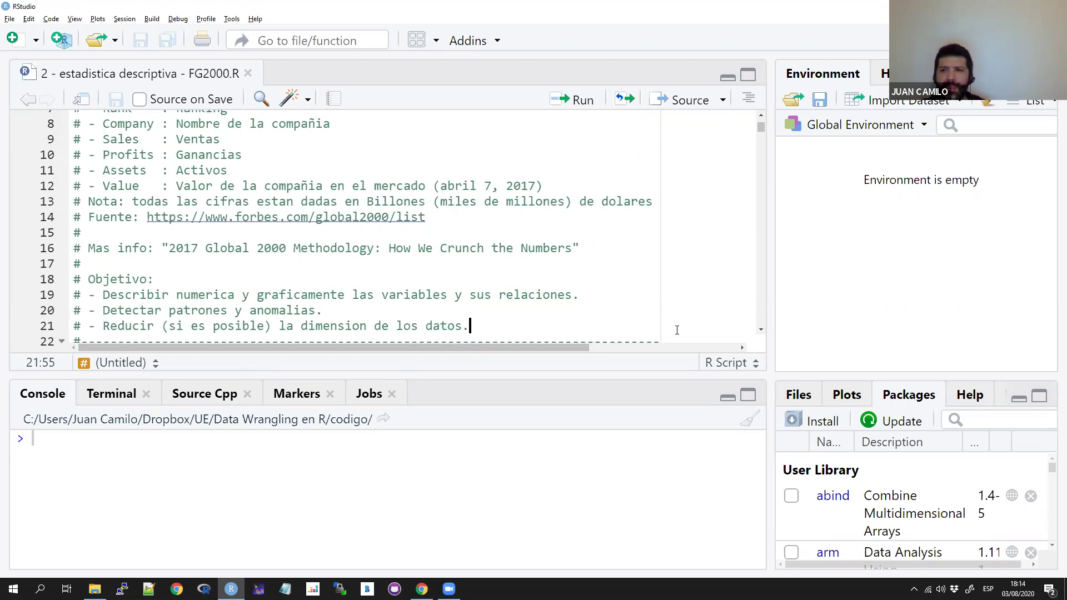
{"action": "scroll", "coordinate": [357, 287], "scroll_direction": "up", "scroll_amount": 2}
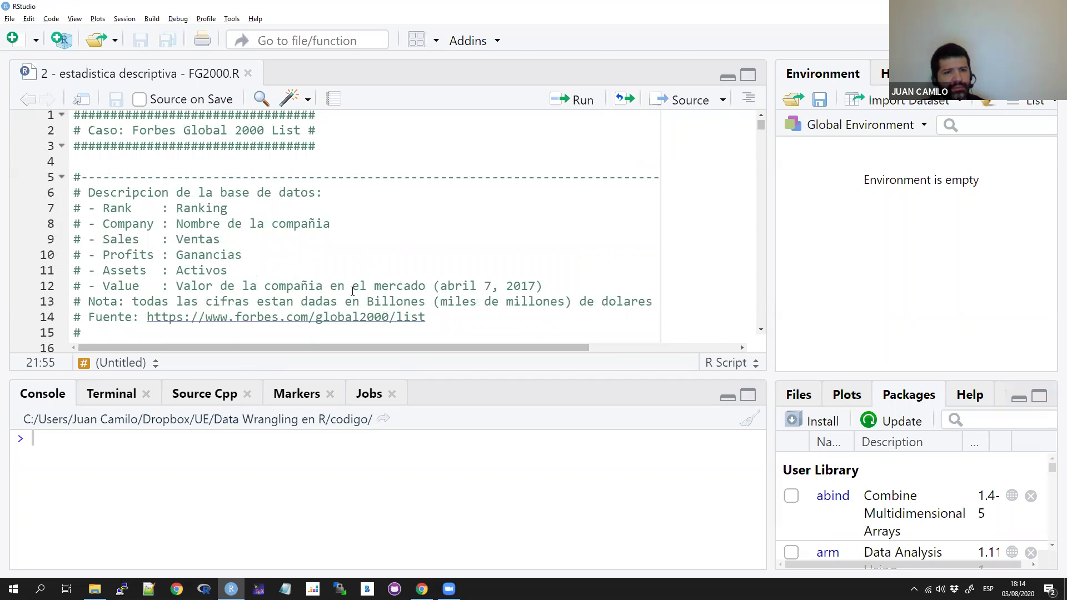
{"action": "scroll", "coordinate": [352, 290], "scroll_direction": "down", "scroll_amount": 5}
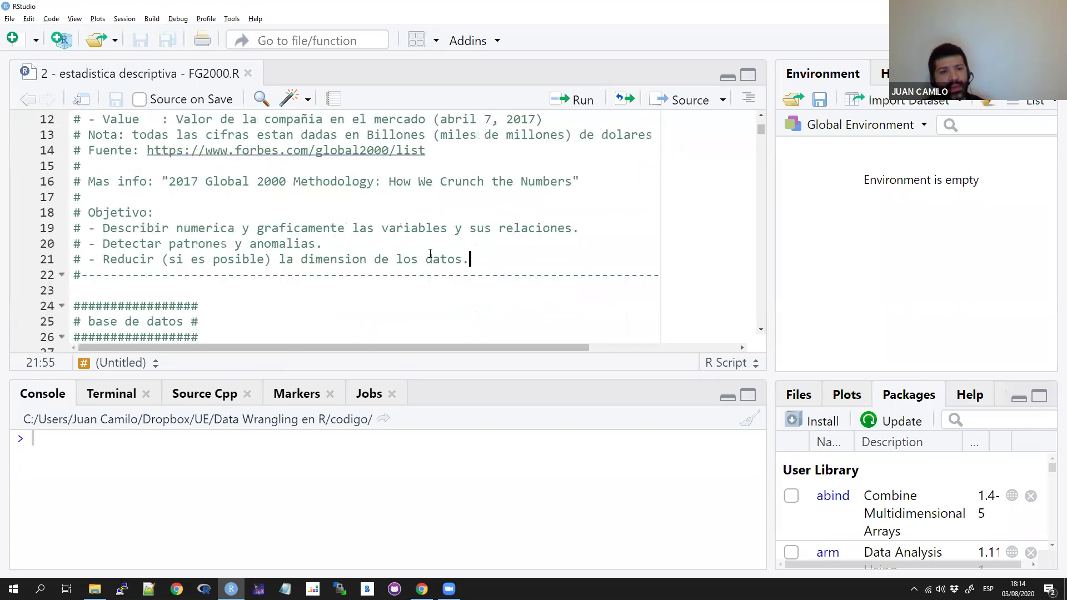
{"action": "scroll", "coordinate": [426, 254], "scroll_direction": "down", "scroll_amount": 2}
{"action": "scroll", "coordinate": [424, 252], "scroll_direction": "up", "scroll_amount": 1}
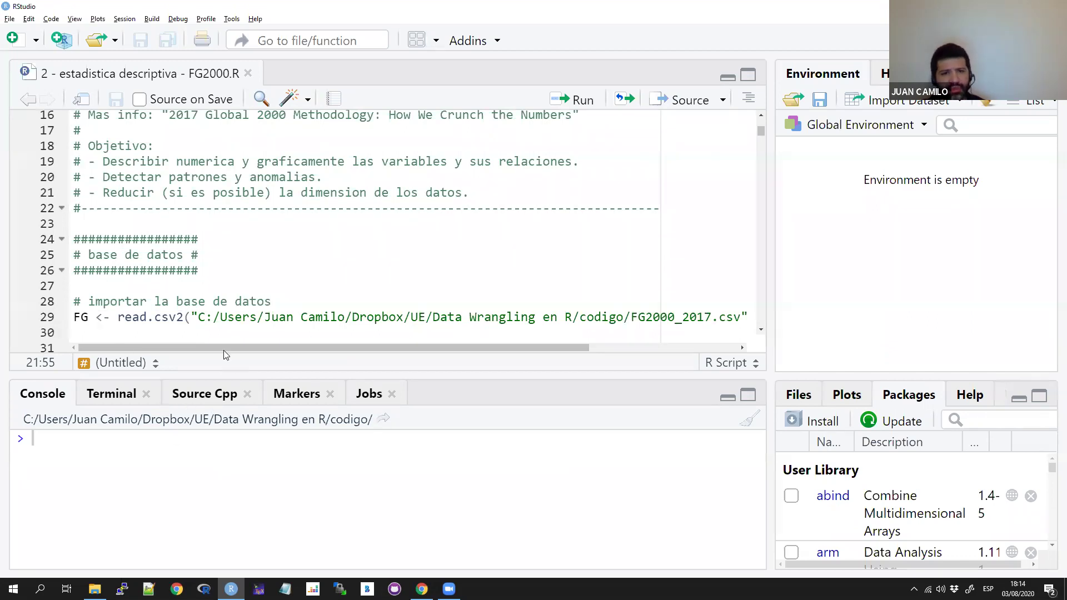
{"action": "left_click", "coordinate": [279, 307]}
{"action": "key", "text": "Right"}
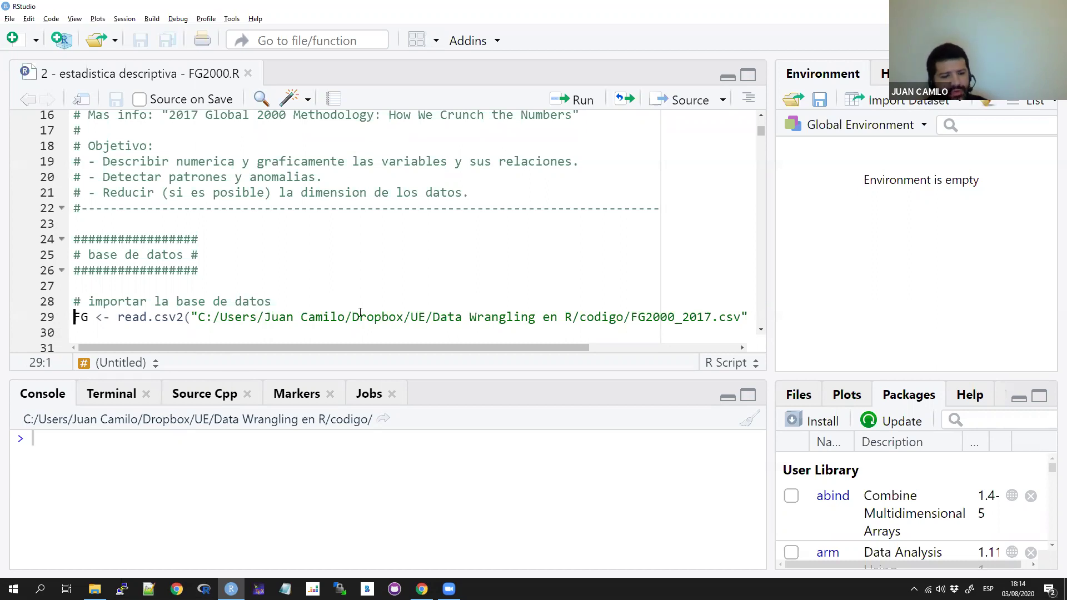
{"action": "key", "text": "shift+End"}
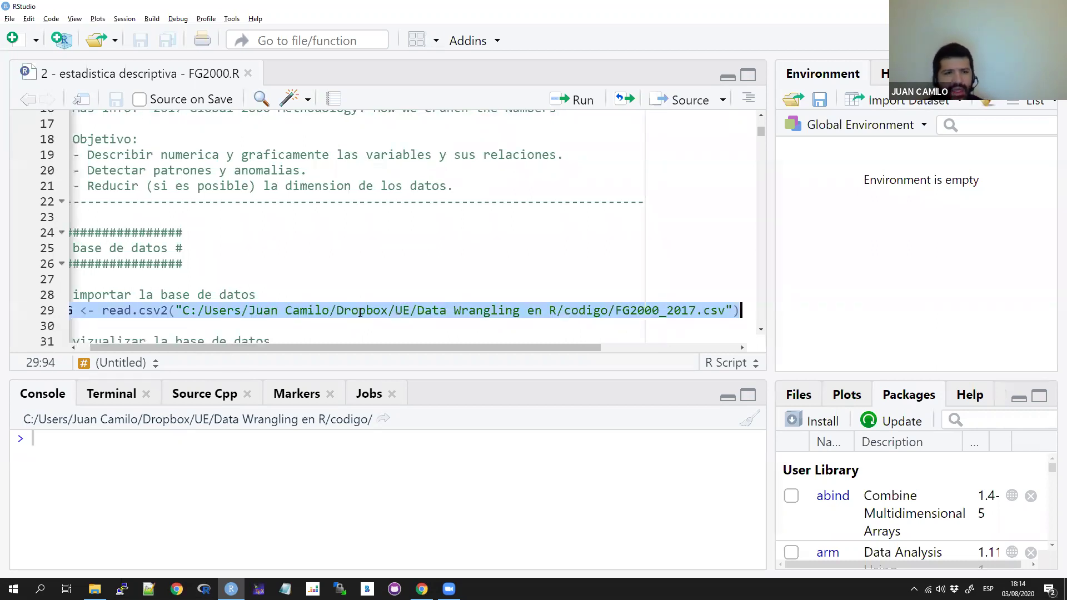
{"action": "key", "text": "BackSpace"}
{"action": "key", "text": "Left"}
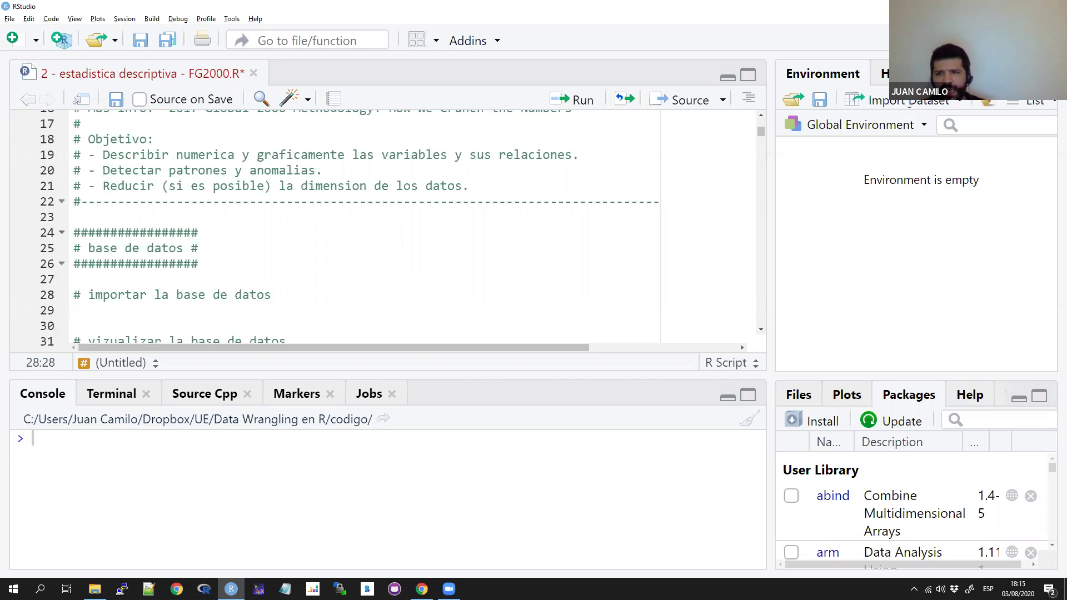
Try to import FG2000_2017 as a base text dataset from the sesion 1 folder of Finanzas Algoritmicas 35
{"action": "left_click", "coordinate": [910, 105]}
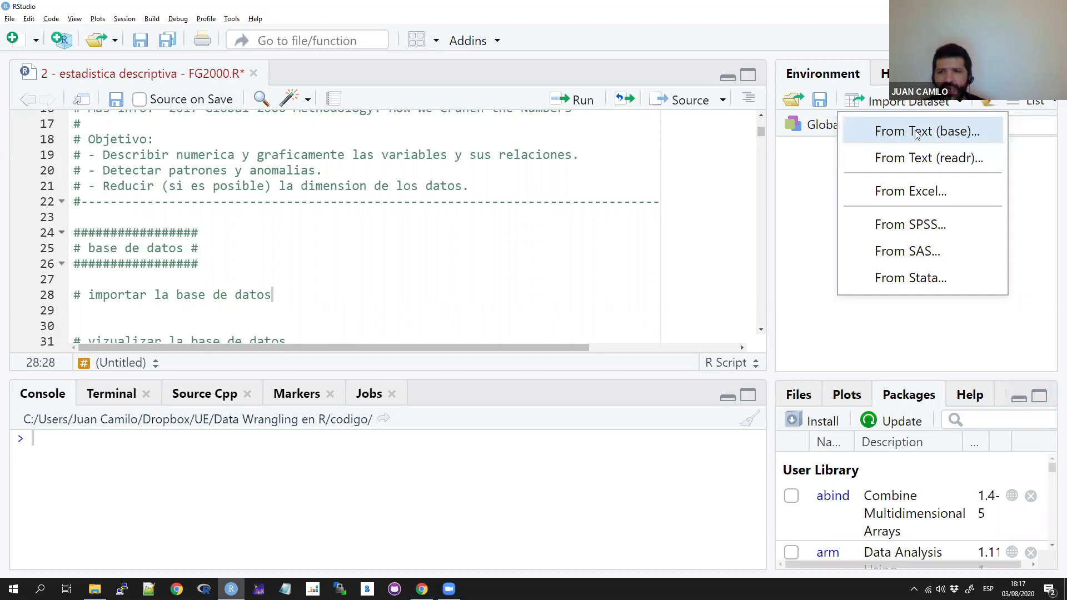
{"action": "left_click", "coordinate": [905, 109]}
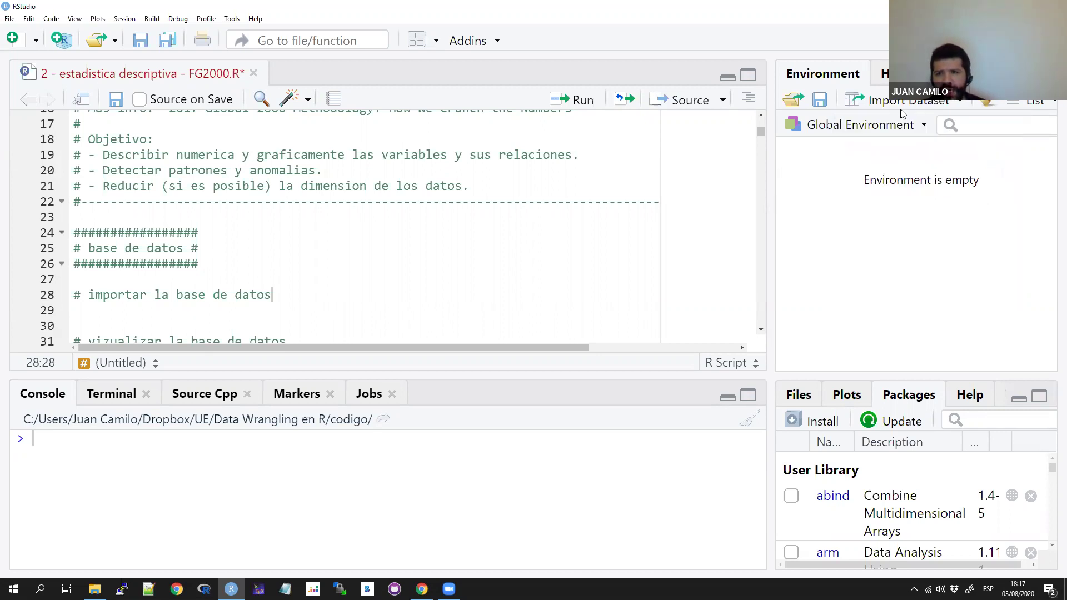
{"action": "left_click", "coordinate": [907, 103]}
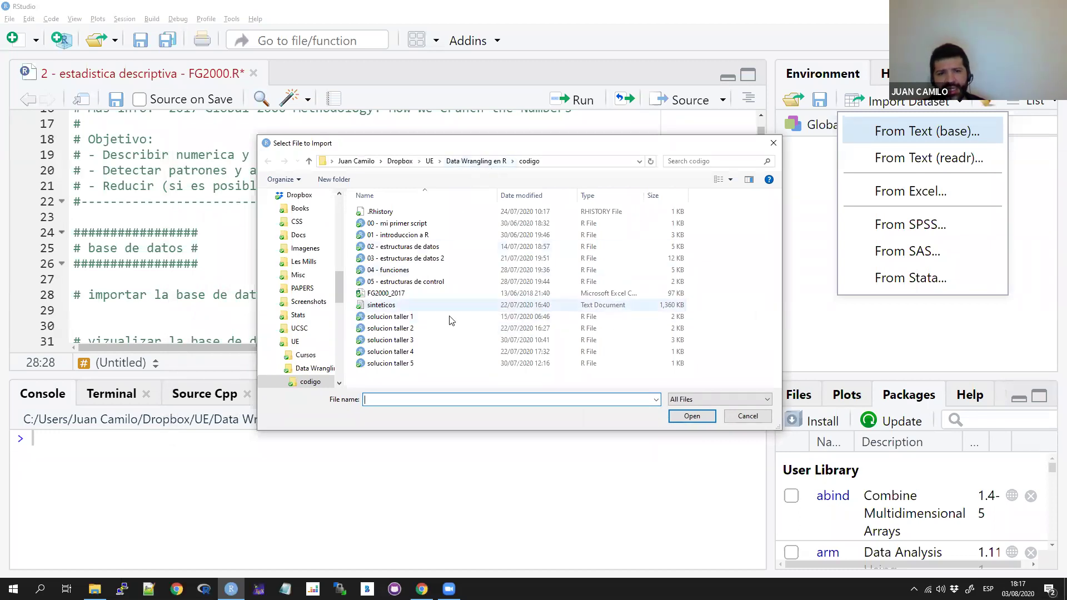
{"action": "left_click", "coordinate": [430, 161]}
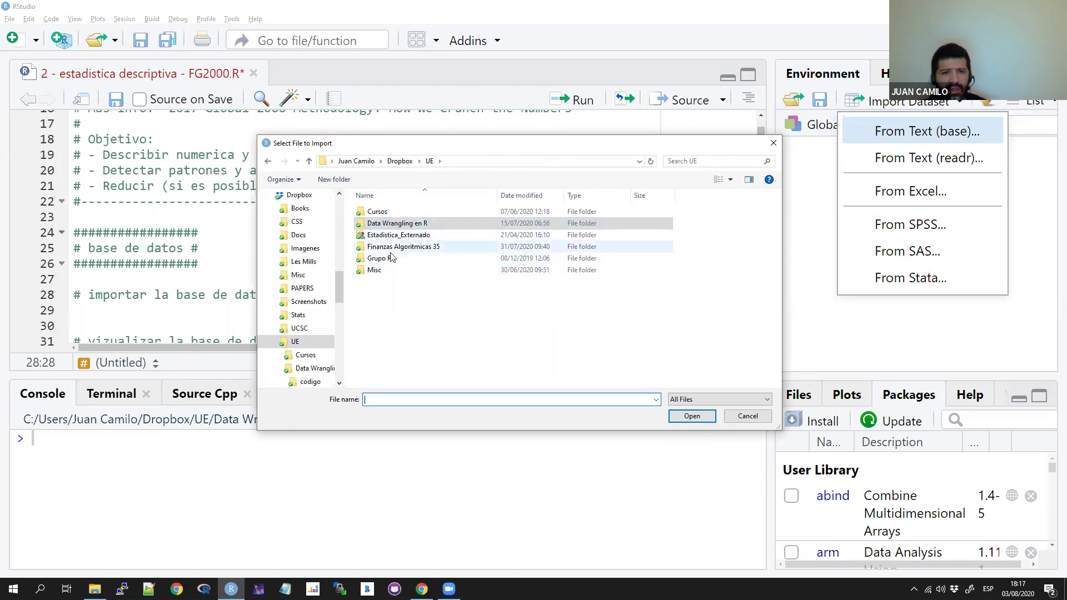
{"action": "double_click", "coordinate": [436, 249]}
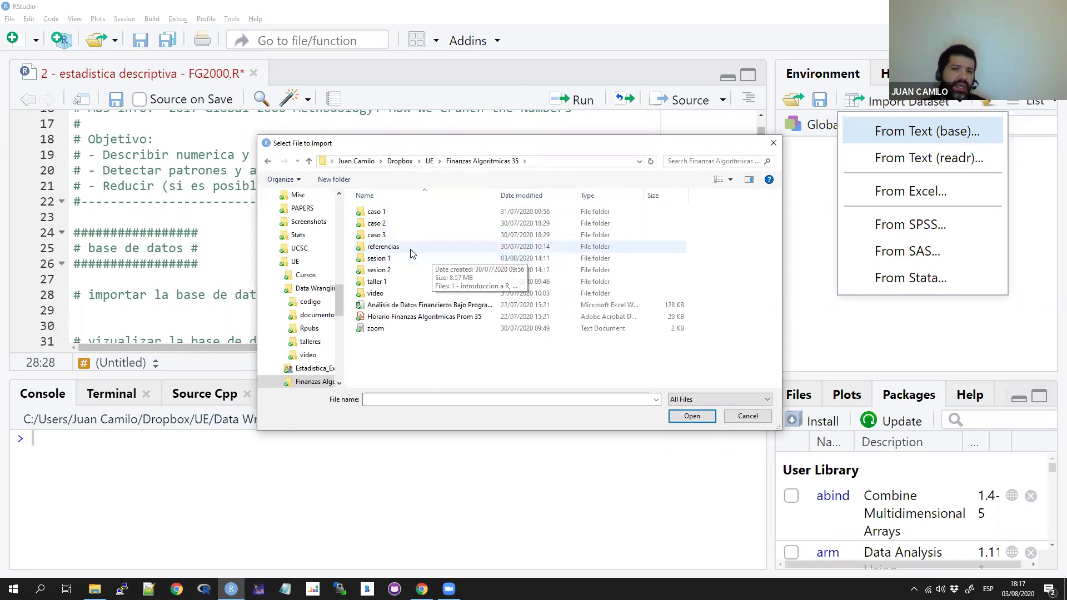
{"action": "double_click", "coordinate": [400, 260]}
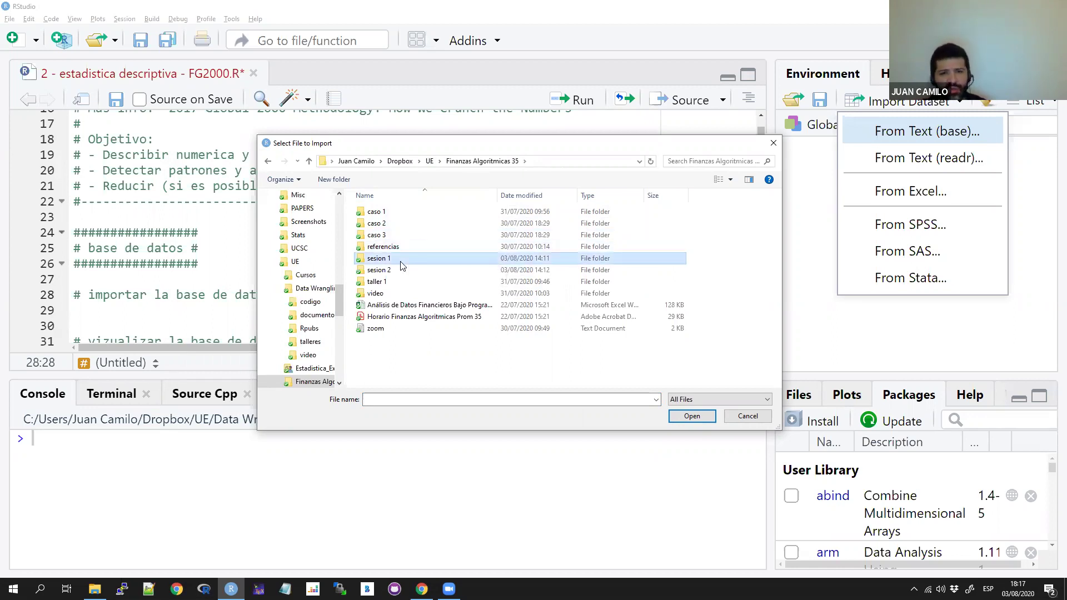
{"action": "left_click", "coordinate": [393, 260]}
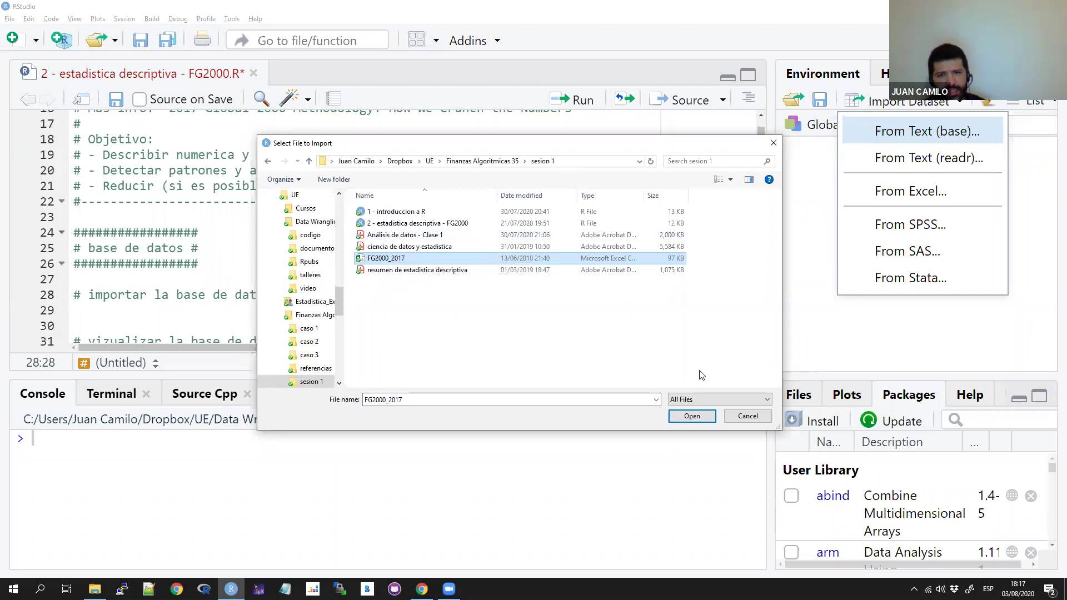
{"action": "left_click", "coordinate": [697, 417]}
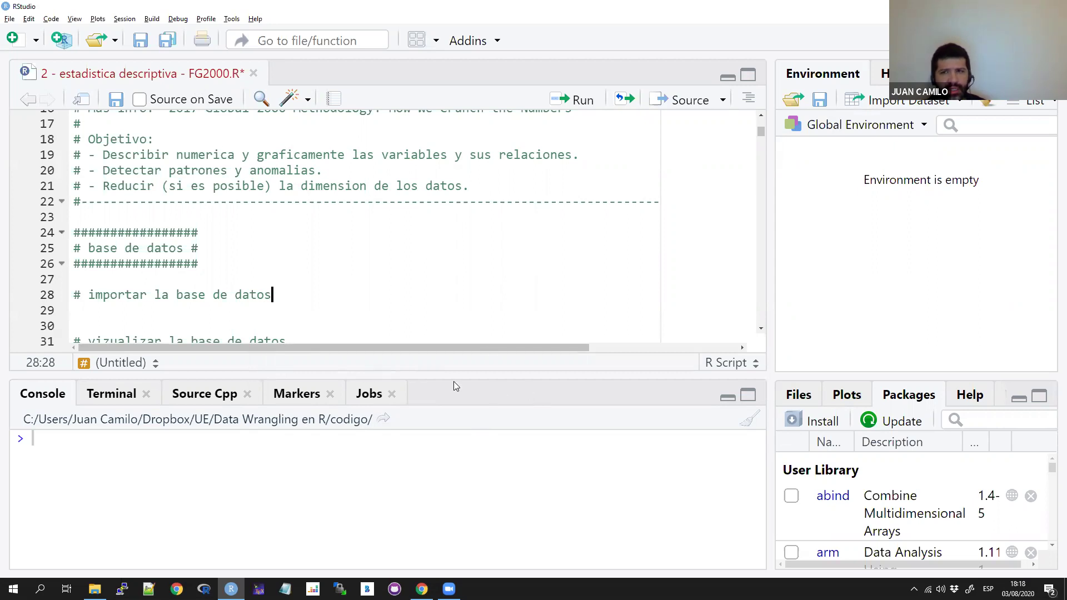
Retry the base text import of the FG2000_2017 file from UE, Finanzas Algoritmicas 35, sesion 1
{"action": "left_click", "coordinate": [257, 201]}
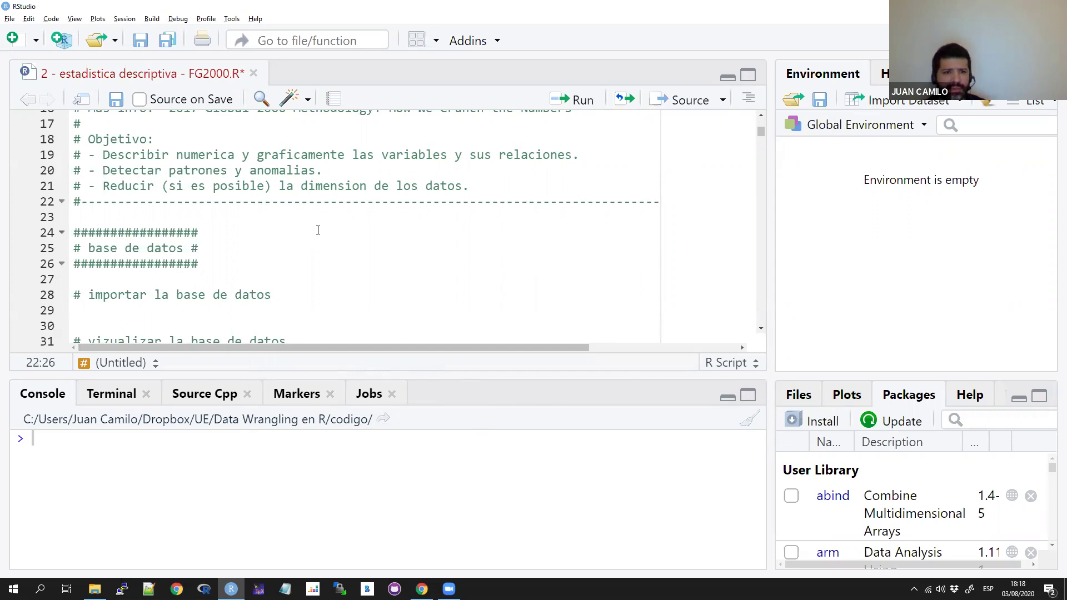
{"action": "left_click", "coordinate": [912, 100]}
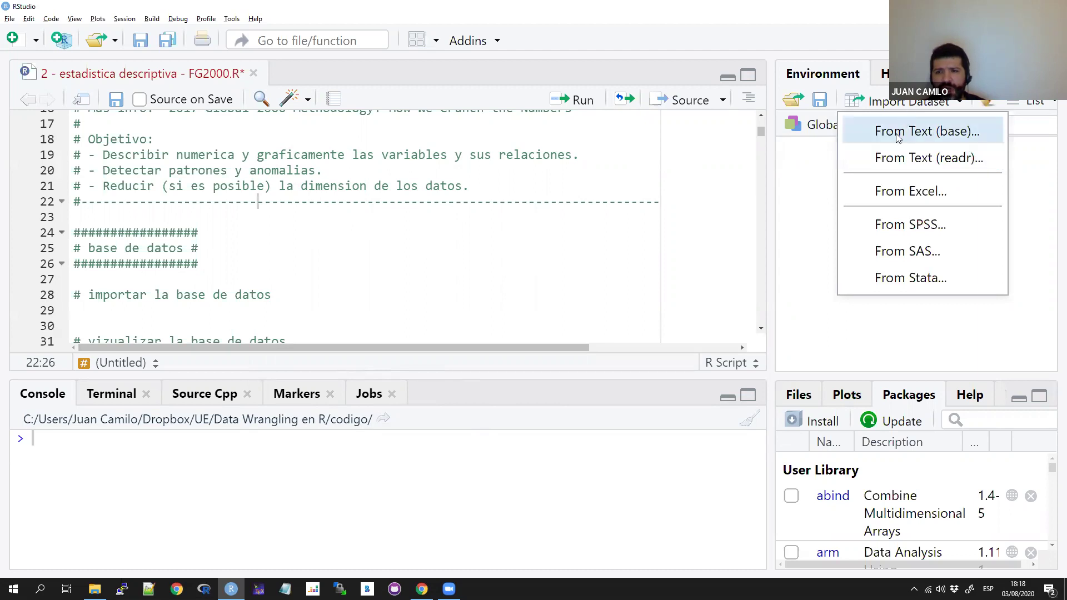
{"action": "left_click", "coordinate": [897, 133]}
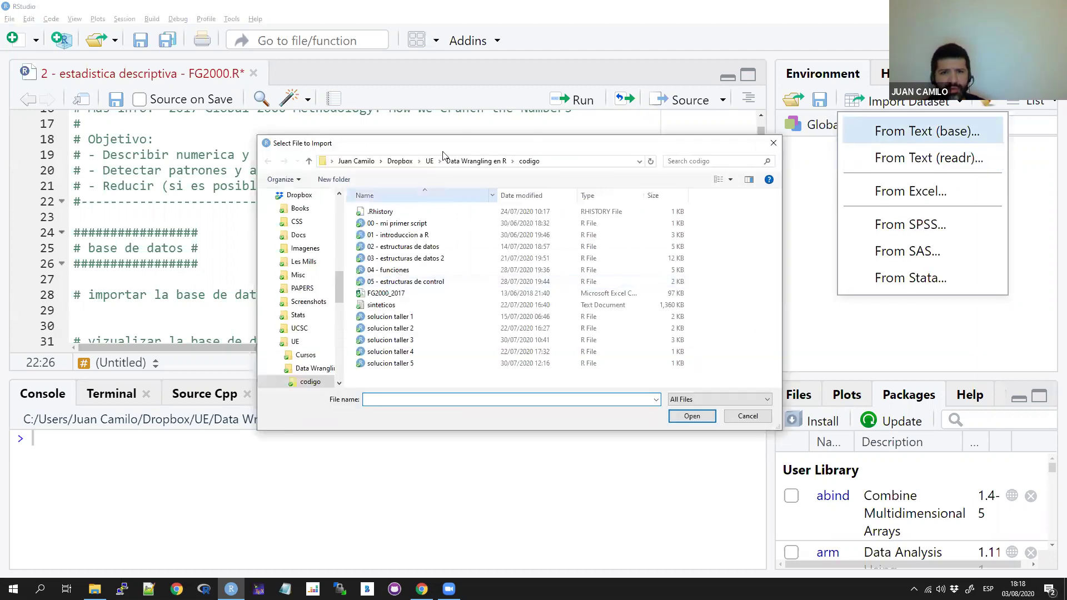
{"action": "left_click", "coordinate": [429, 161]}
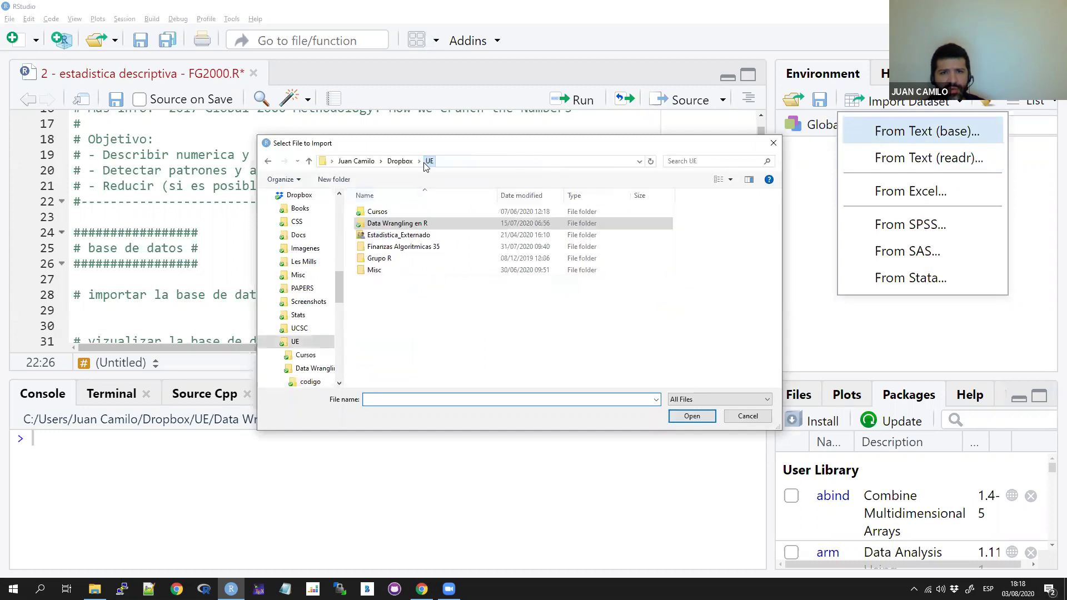
{"action": "double_click", "coordinate": [395, 246]}
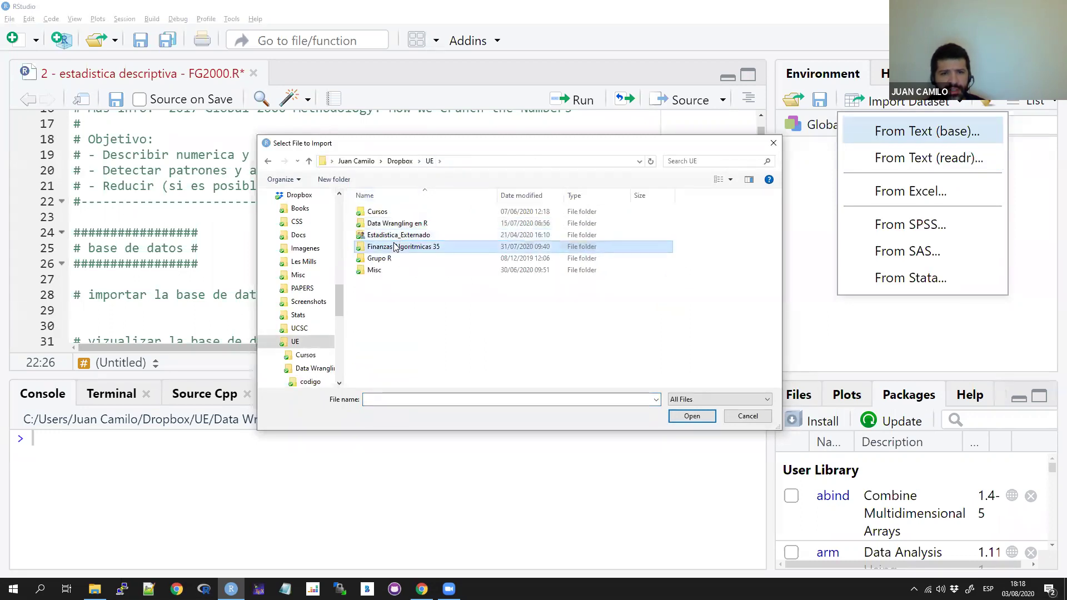
{"action": "double_click", "coordinate": [393, 259]}
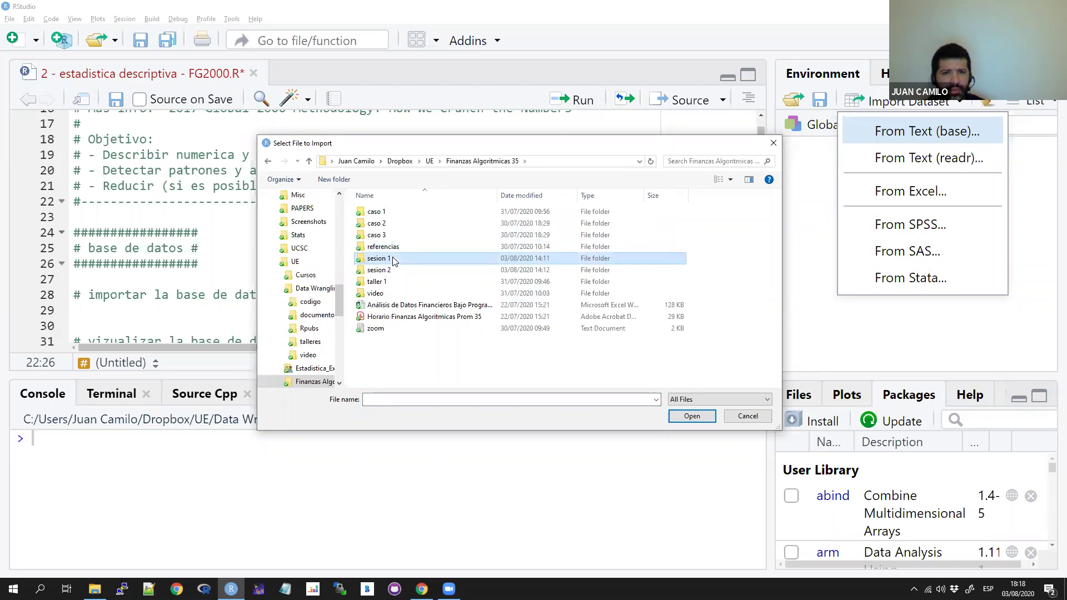
{"action": "left_click", "coordinate": [393, 259]}
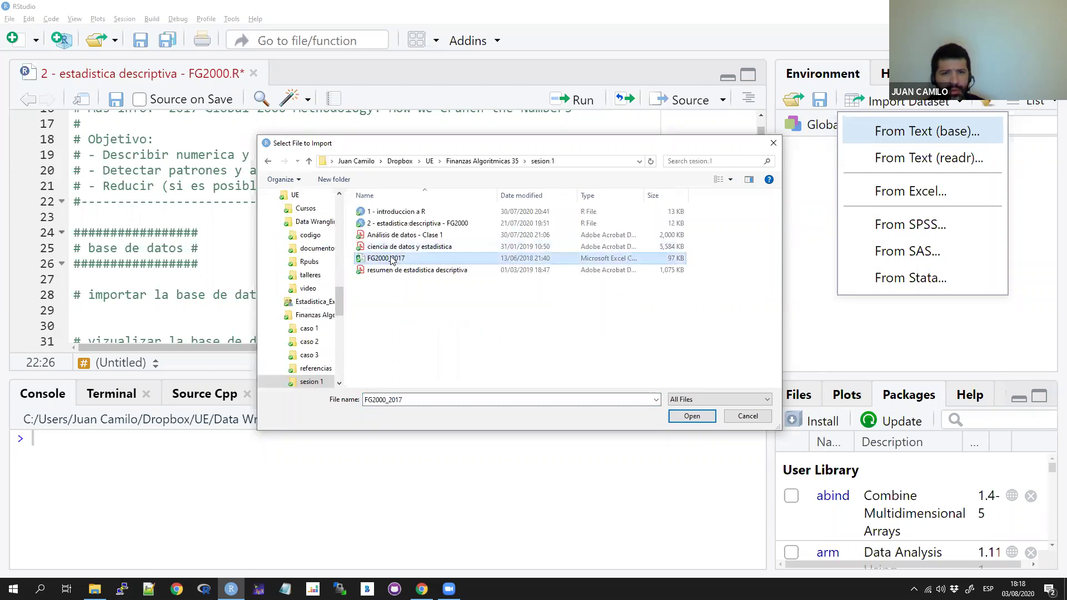
{"action": "left_click", "coordinate": [690, 417]}
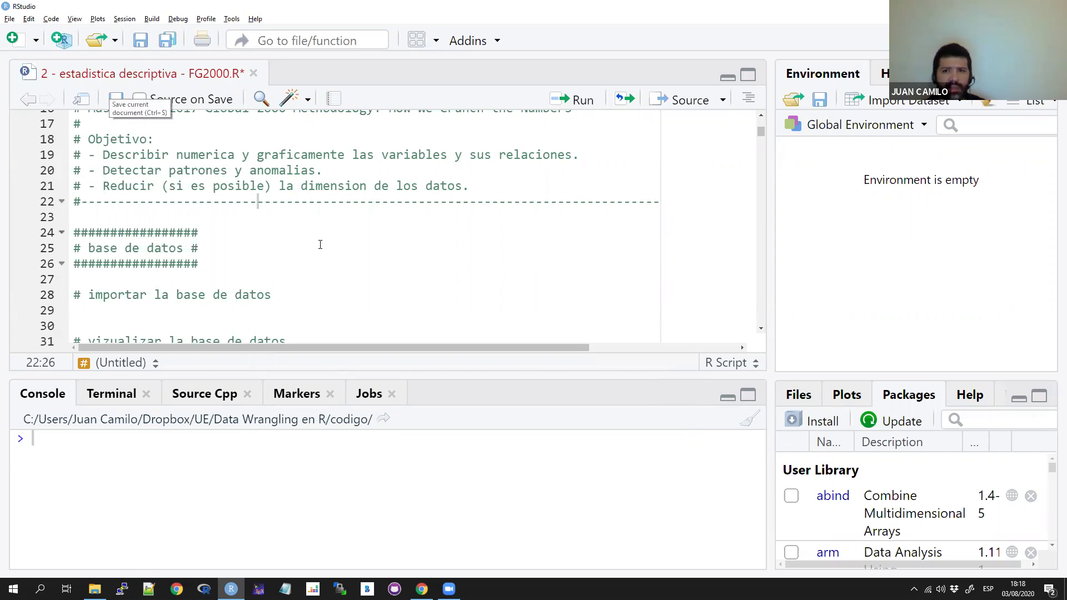
{"action": "scroll", "coordinate": [317, 241], "scroll_direction": "up", "scroll_amount": 3}
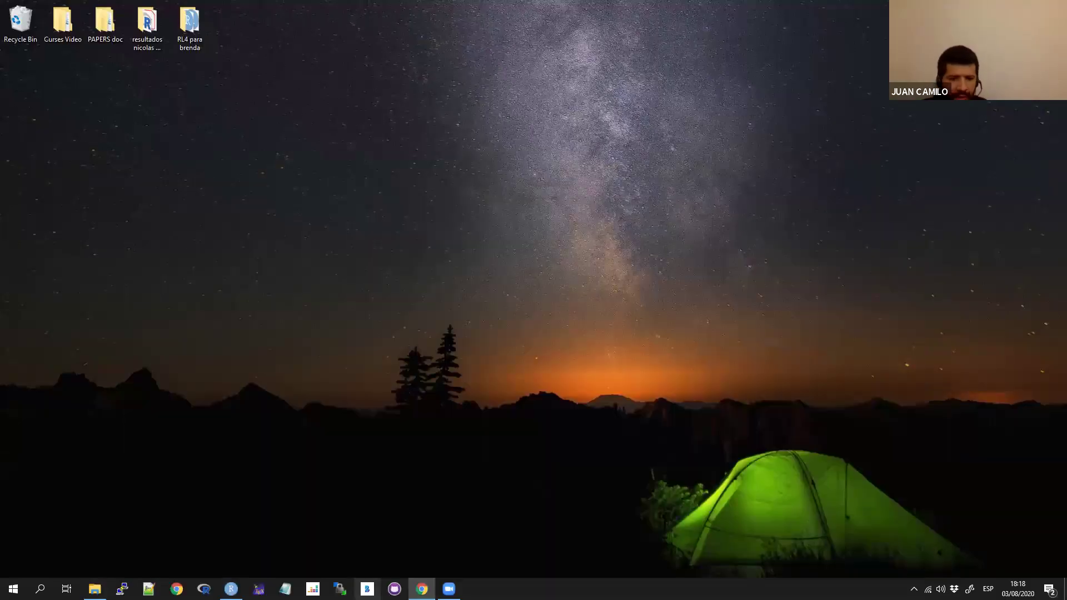
{"action": "key", "text": "alt+Tab"}
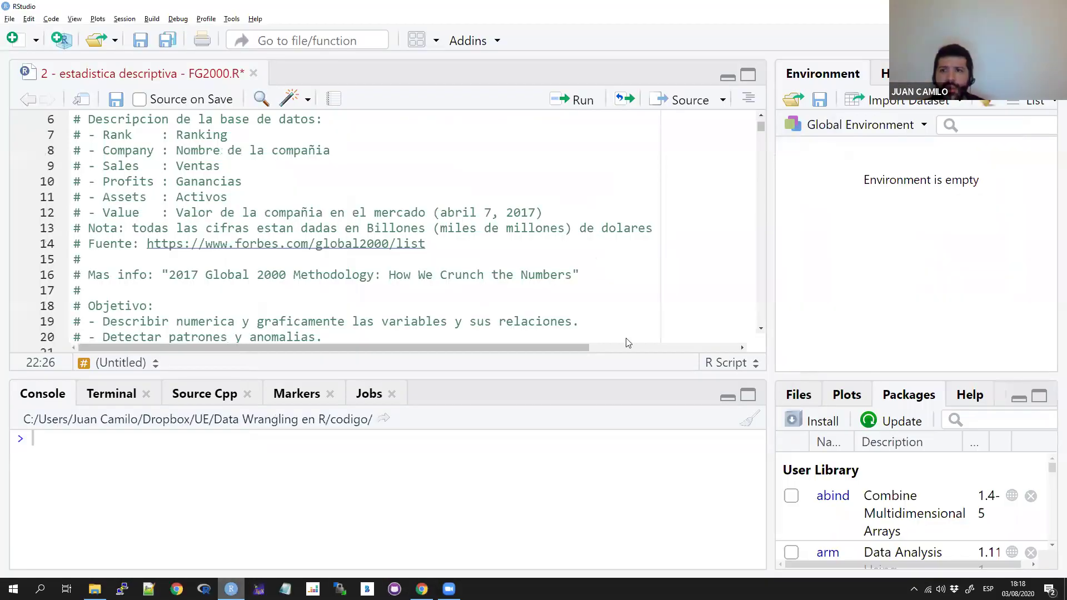
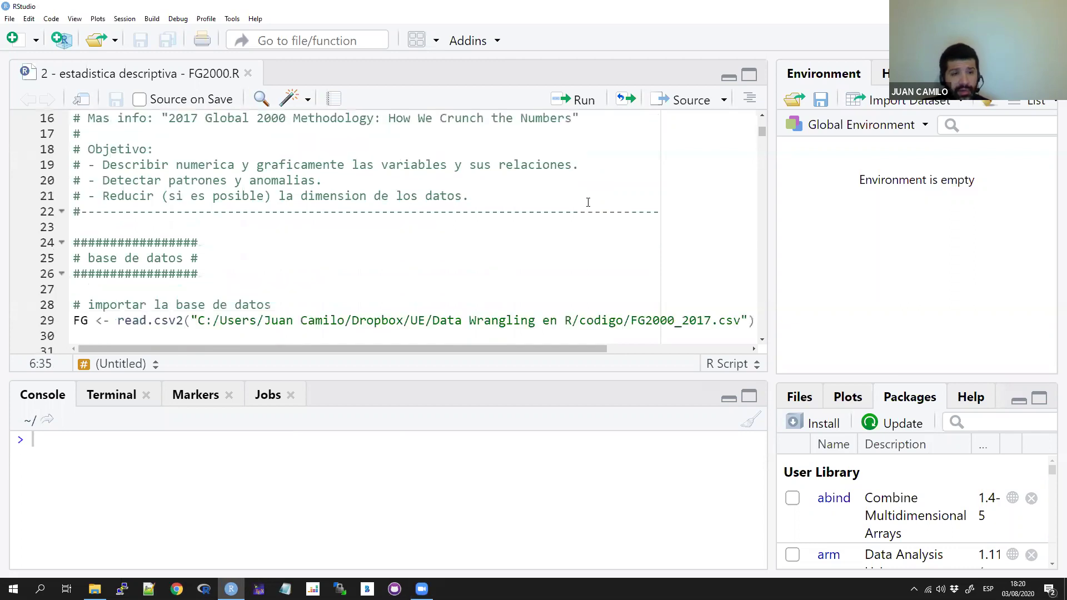
Remove the read.csv2 statement on line 29, leave that line blank, and save the script
{"action": "left_click", "coordinate": [332, 315]}
{"action": "key", "text": "Home"}
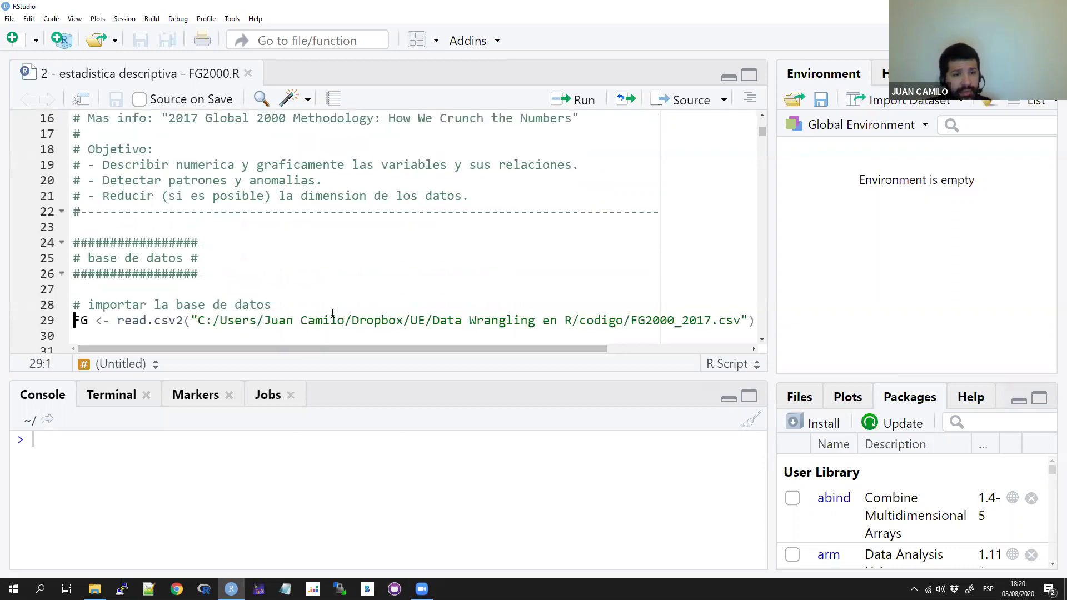
{"action": "key", "text": "shift+Down"}
{"action": "key", "text": "BackSpace"}
{"action": "key", "text": "Return"}
{"action": "key", "text": "Up"}
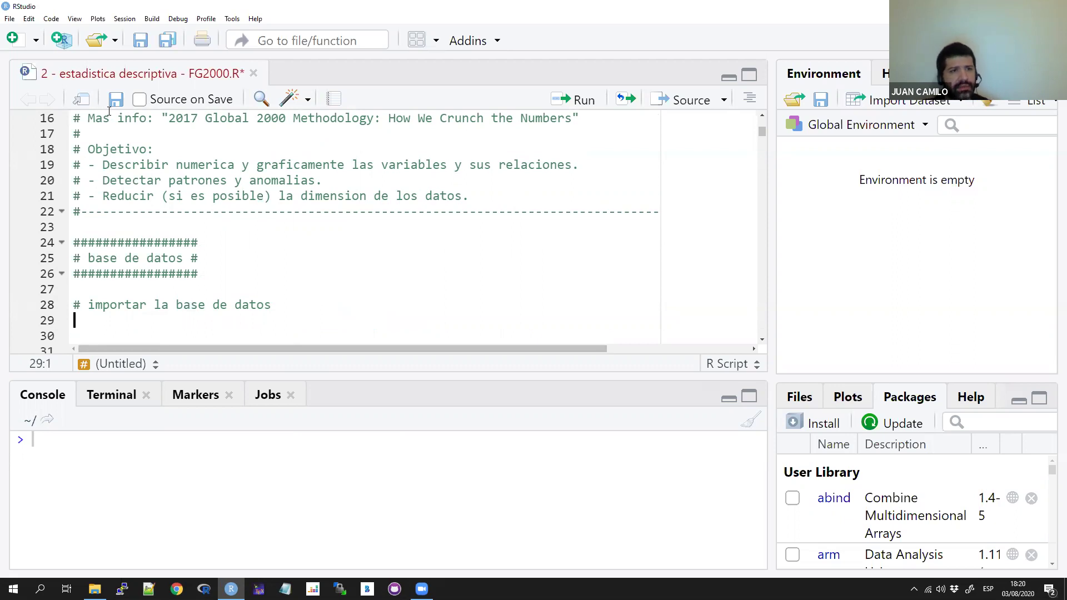
{"action": "key", "text": "ctrl+s"}
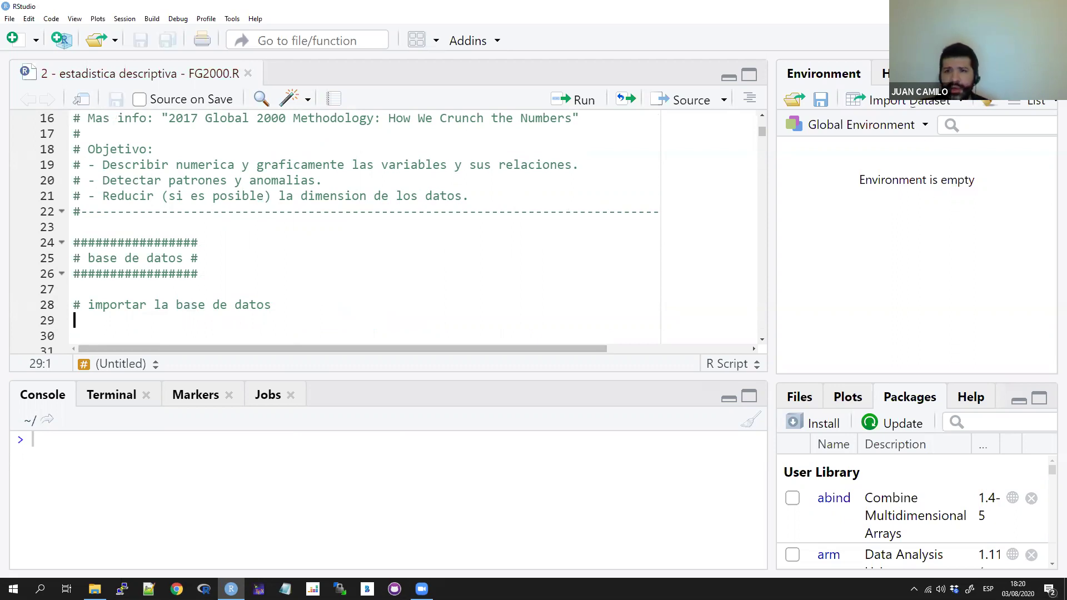
{"action": "left_click", "coordinate": [313, 305]}
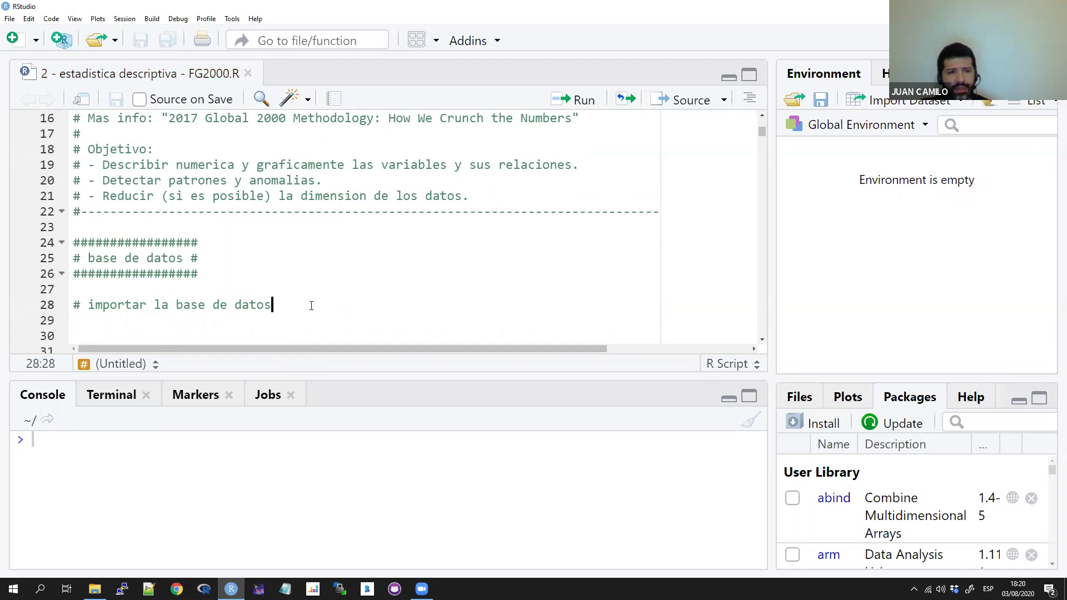
{"action": "left_click", "coordinate": [912, 109]}
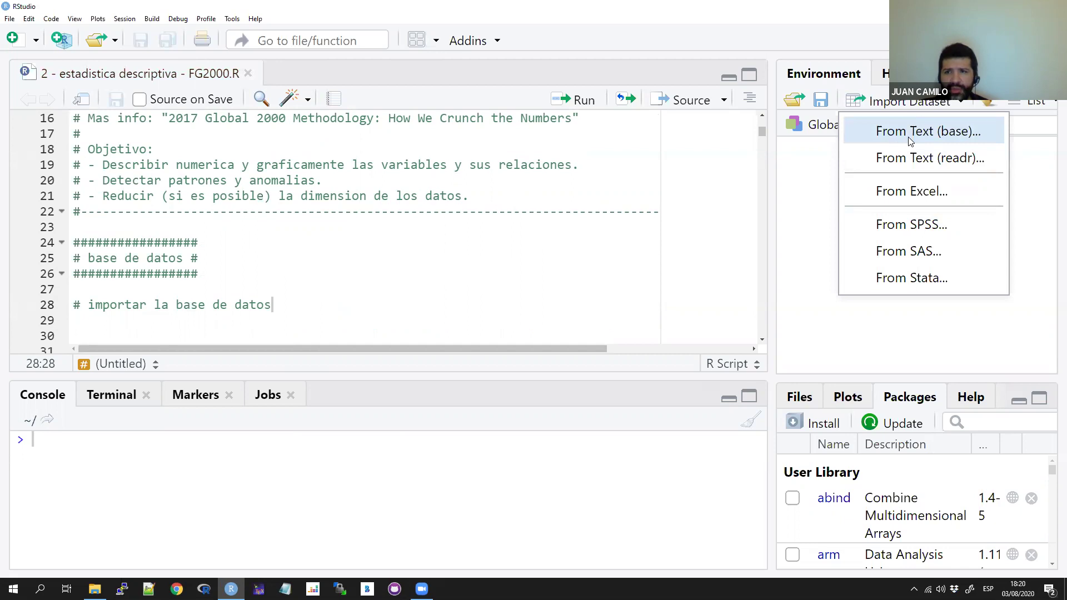
{"action": "left_click", "coordinate": [907, 140]}
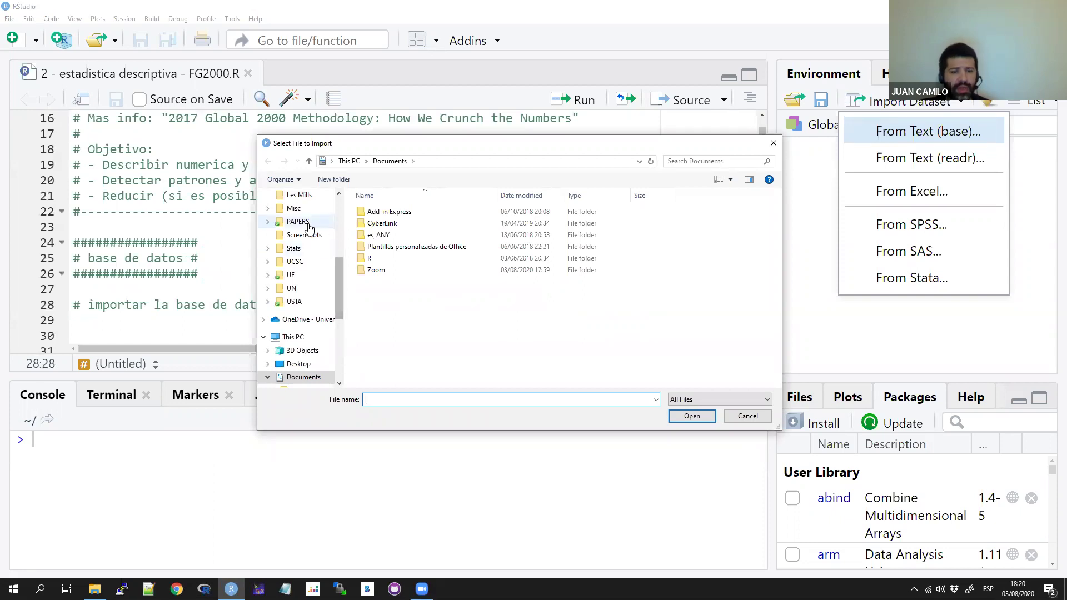
{"action": "left_click", "coordinate": [292, 275]}
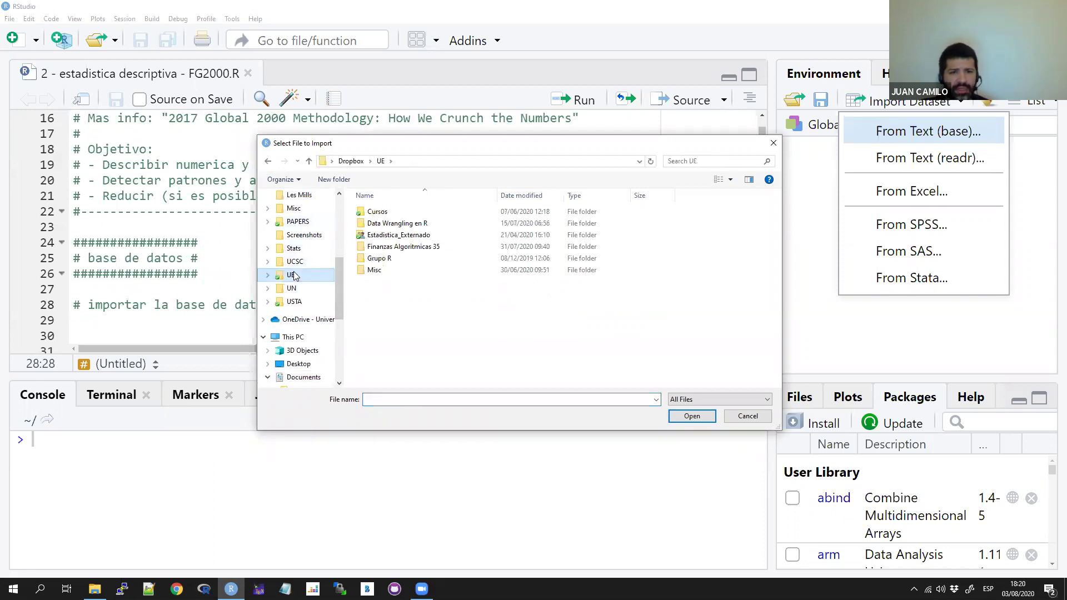
{"action": "left_click", "coordinate": [398, 249]}
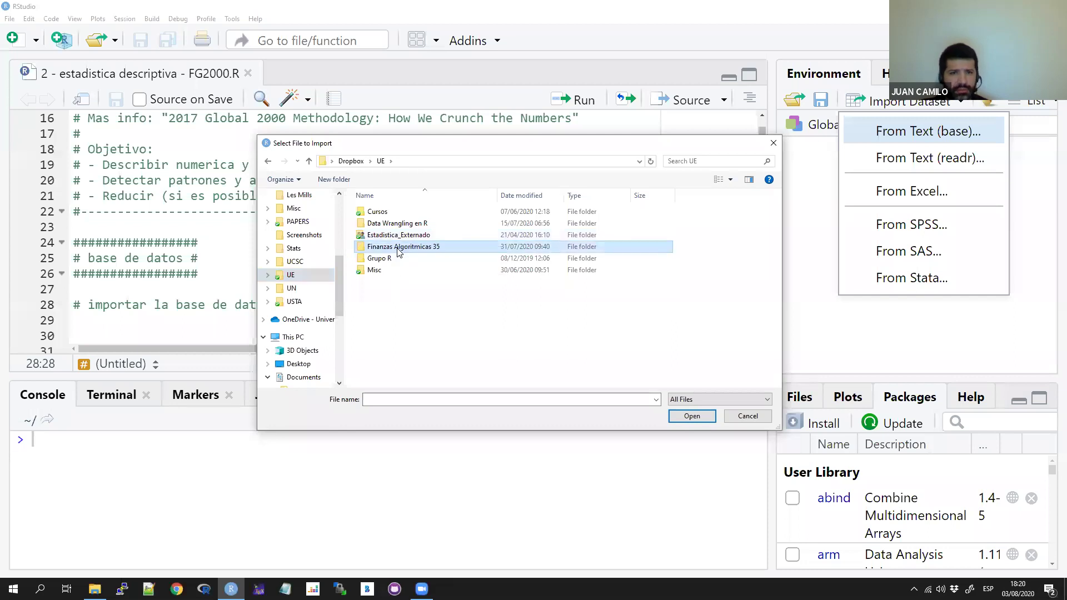
{"action": "double_click", "coordinate": [398, 248]}
{"action": "left_click", "coordinate": [378, 259]}
{"action": "double_click", "coordinate": [378, 259]}
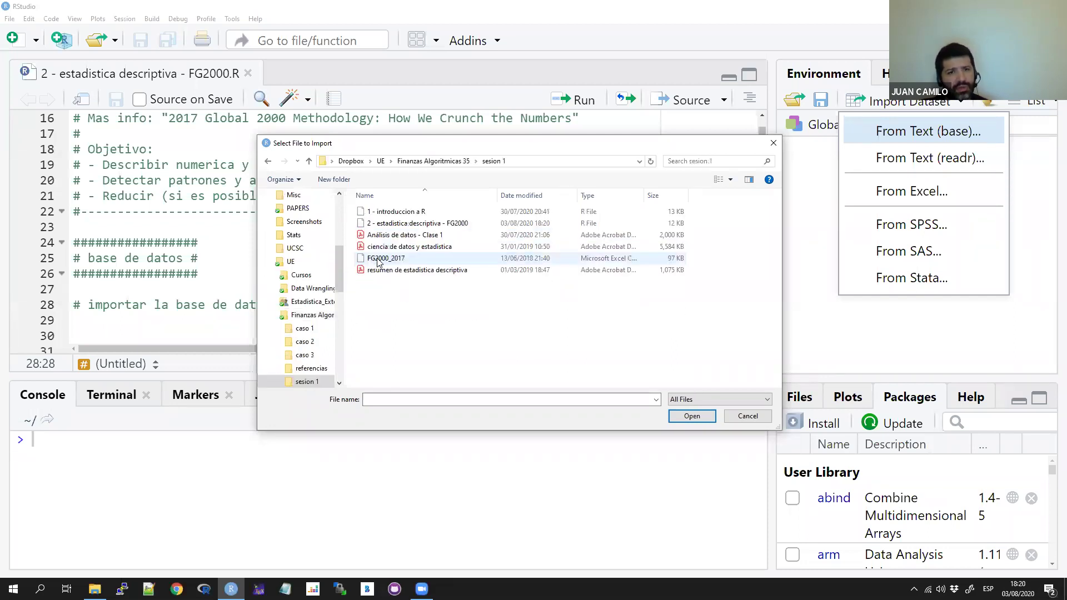
{"action": "left_click", "coordinate": [378, 259]}
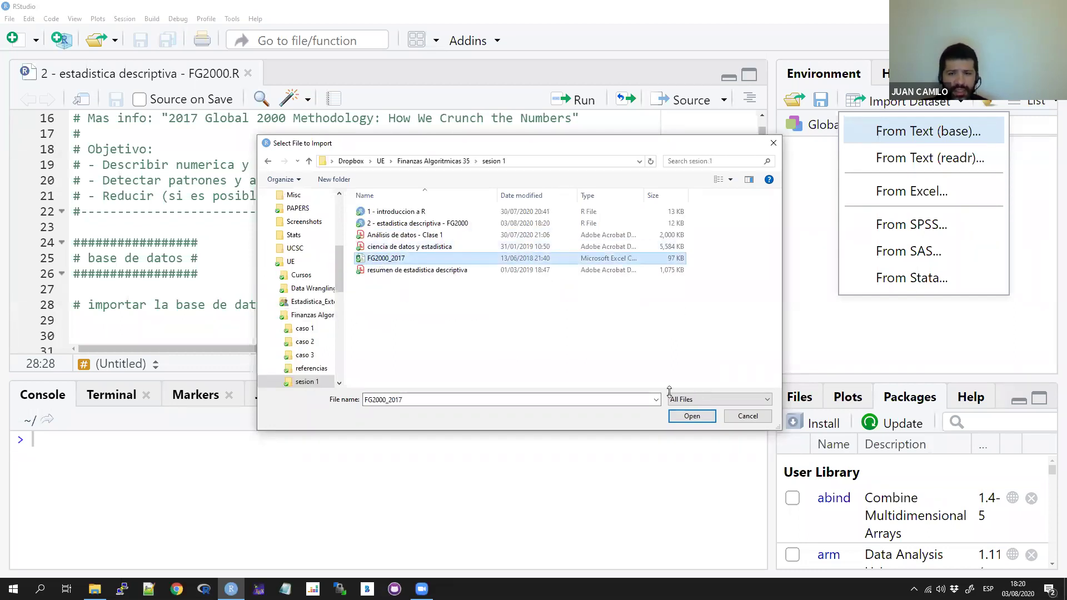
{"action": "left_click", "coordinate": [695, 421]}
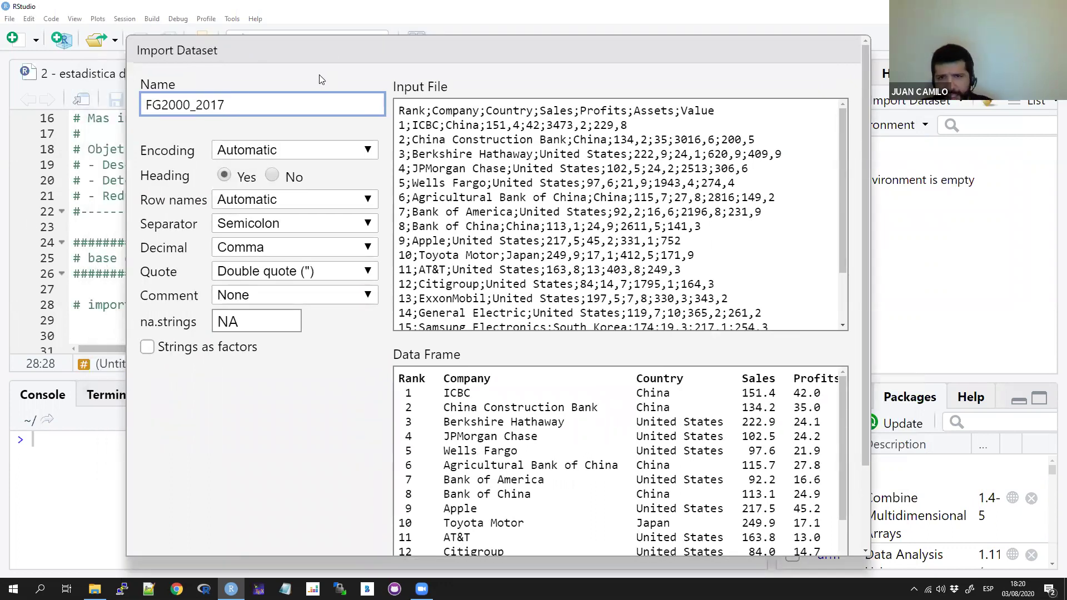
{"action": "key", "text": "Escape"}
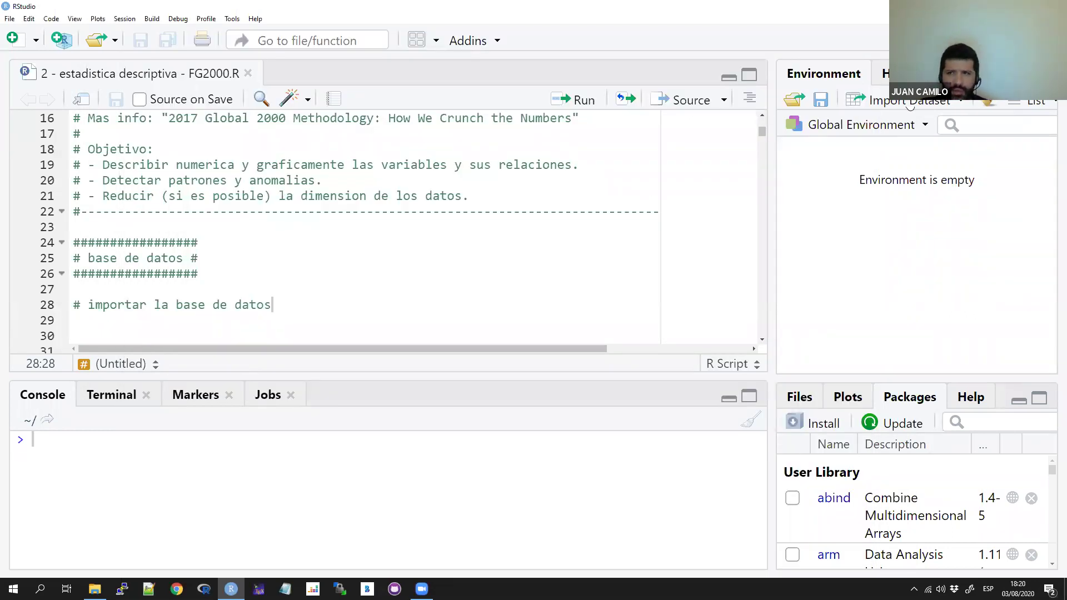
Open FG2000_2017 from UE, Finanzas Algoritmicas 35, sesion 1 for a base text import
{"action": "left_click", "coordinate": [912, 101]}
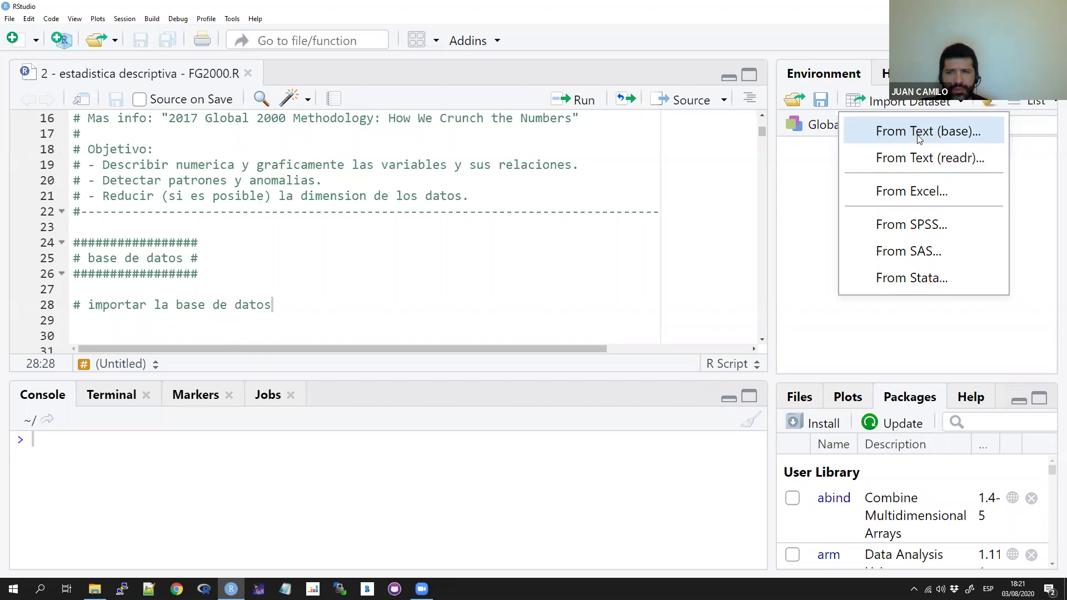
{"action": "left_click", "coordinate": [920, 138]}
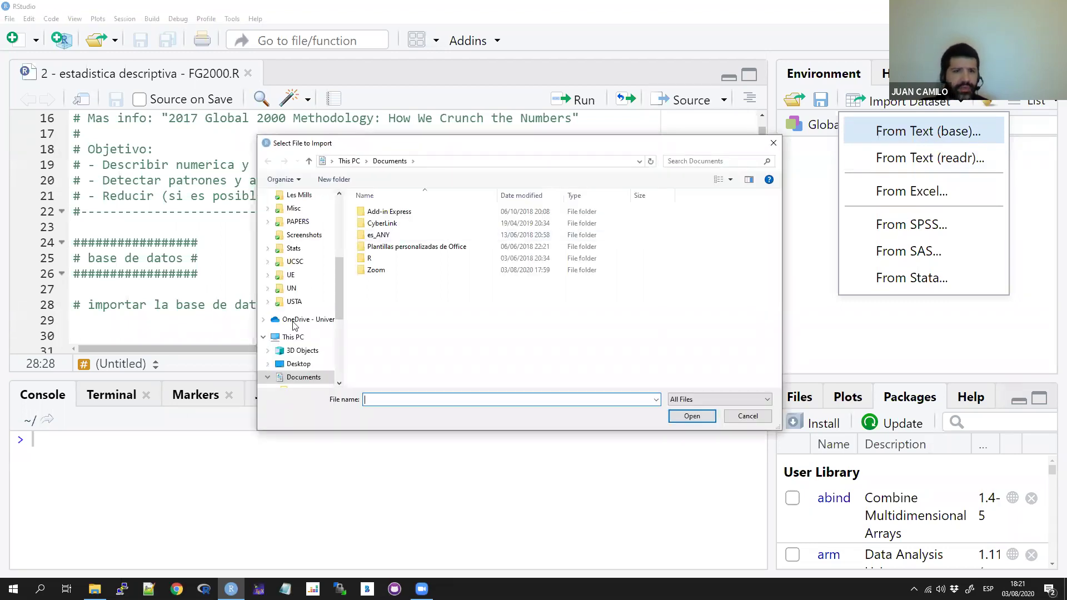
{"action": "left_click", "coordinate": [291, 276]}
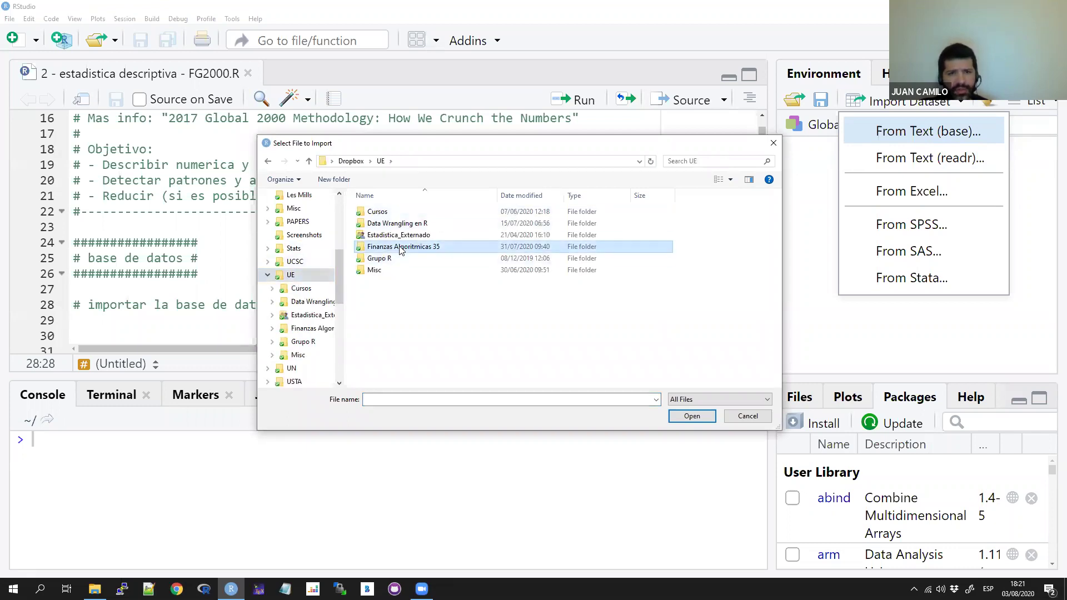
{"action": "double_click", "coordinate": [402, 248]}
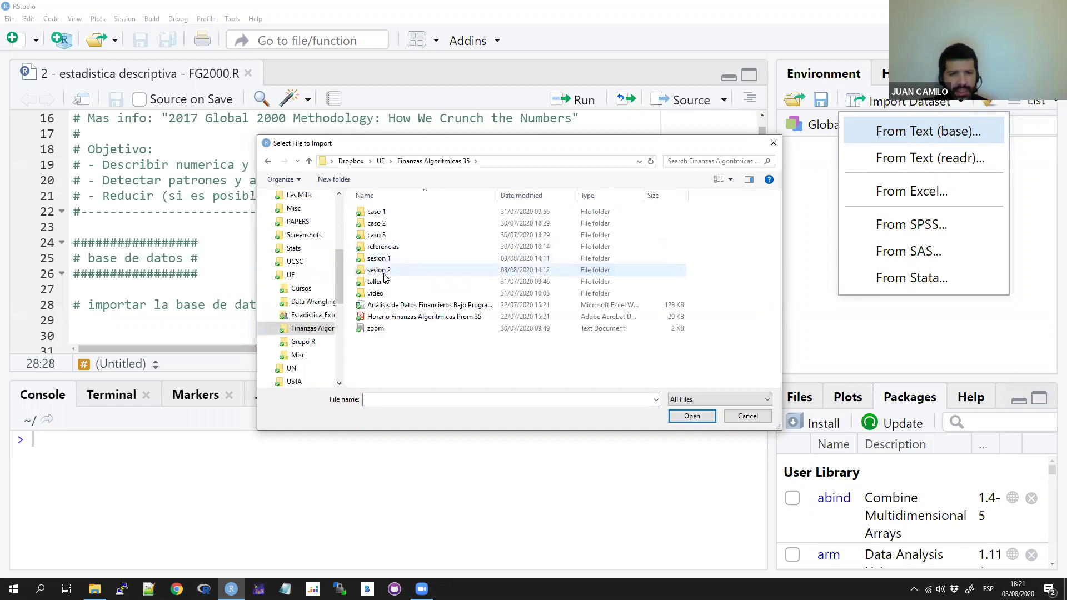
{"action": "left_click", "coordinate": [384, 261]}
{"action": "double_click", "coordinate": [383, 258]}
{"action": "left_click", "coordinate": [389, 260]}
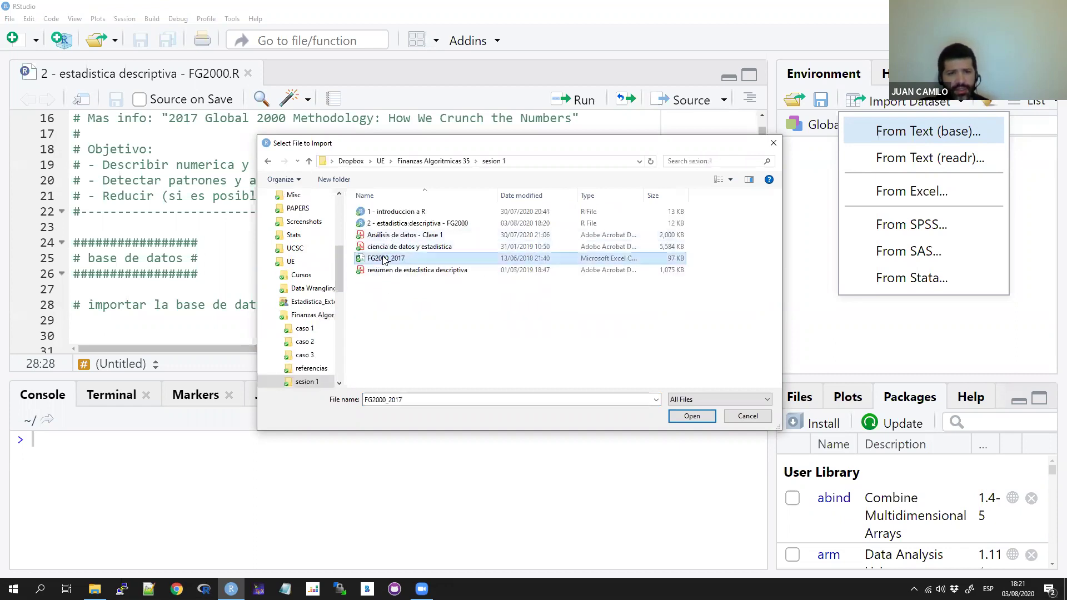
{"action": "left_click", "coordinate": [692, 416]}
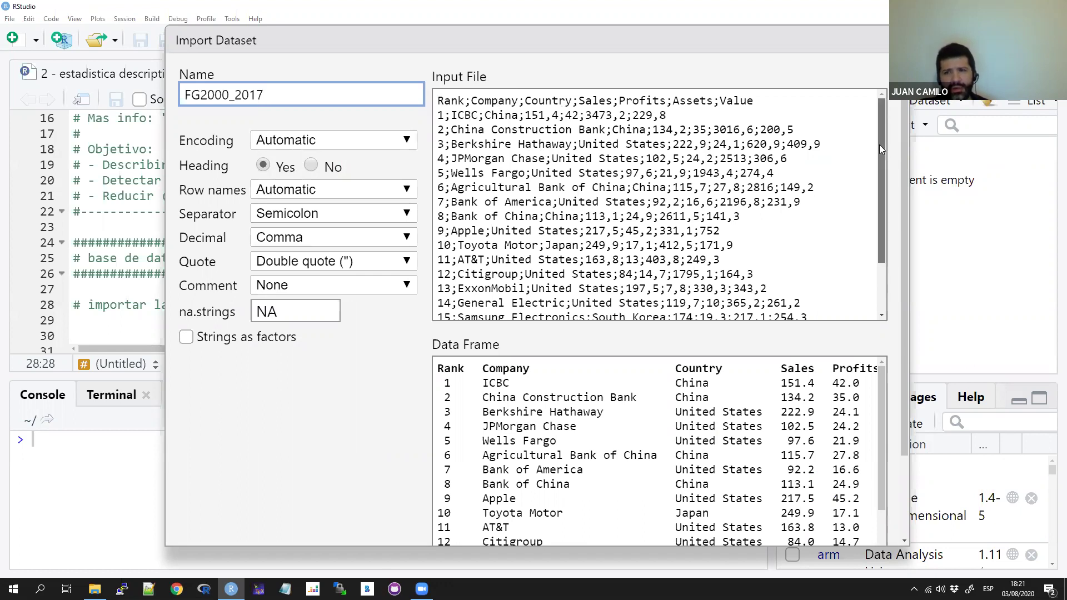
Examine the input file preview and try the heading option as No before restoring it to Yes
{"action": "left_click_drag", "start_coordinate": [880, 144], "coordinate": [888, 254]}
{"action": "scroll", "coordinate": [779, 195], "scroll_direction": "up", "scroll_amount": 2}
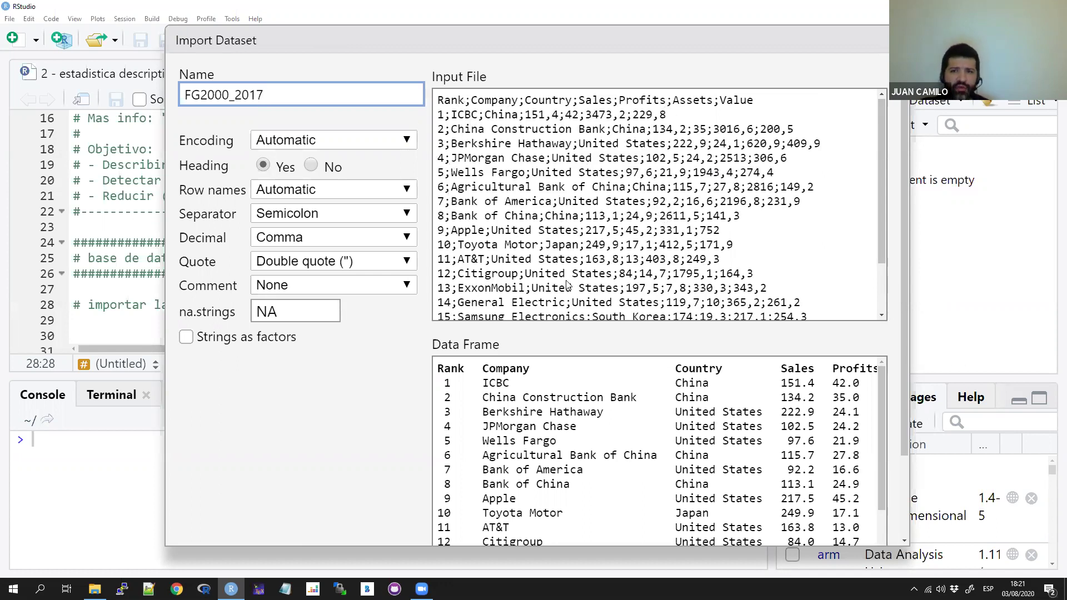
{"action": "left_click", "coordinate": [445, 106]}
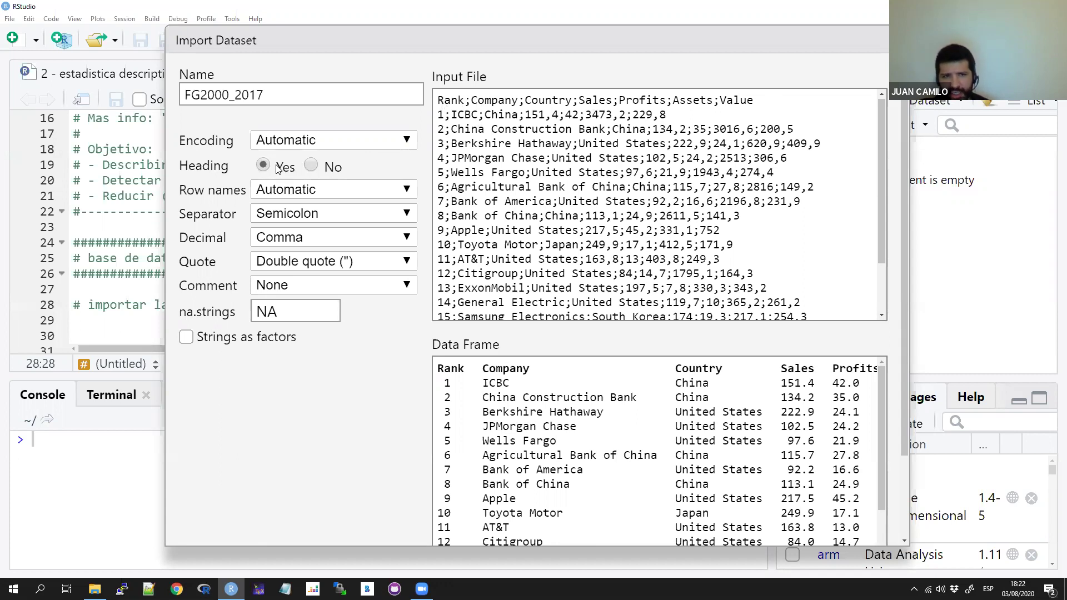
{"action": "left_click", "coordinate": [312, 166]}
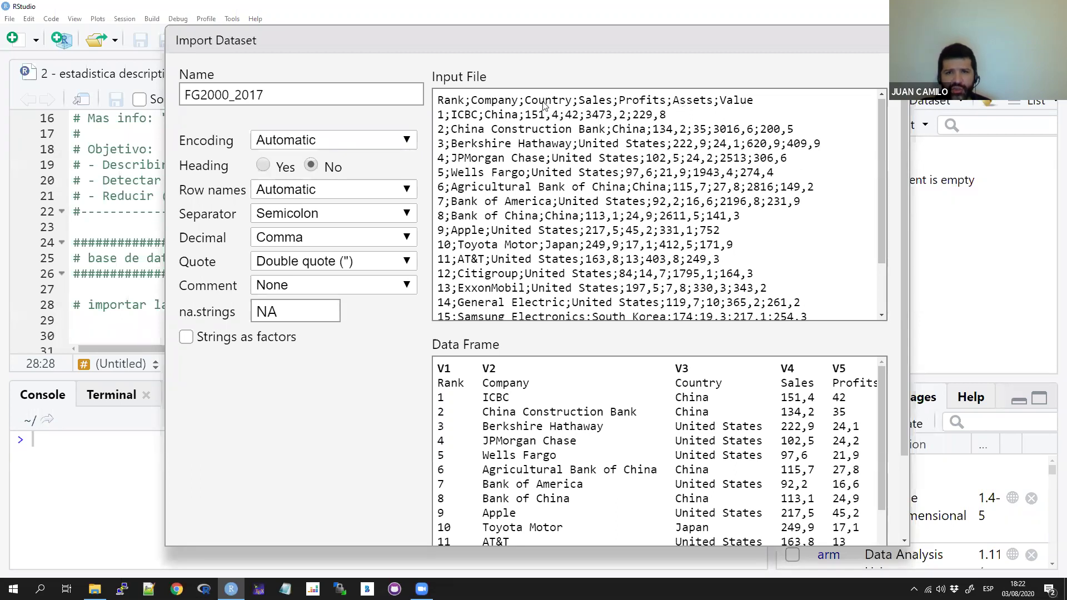
{"action": "left_click", "coordinate": [263, 166]}
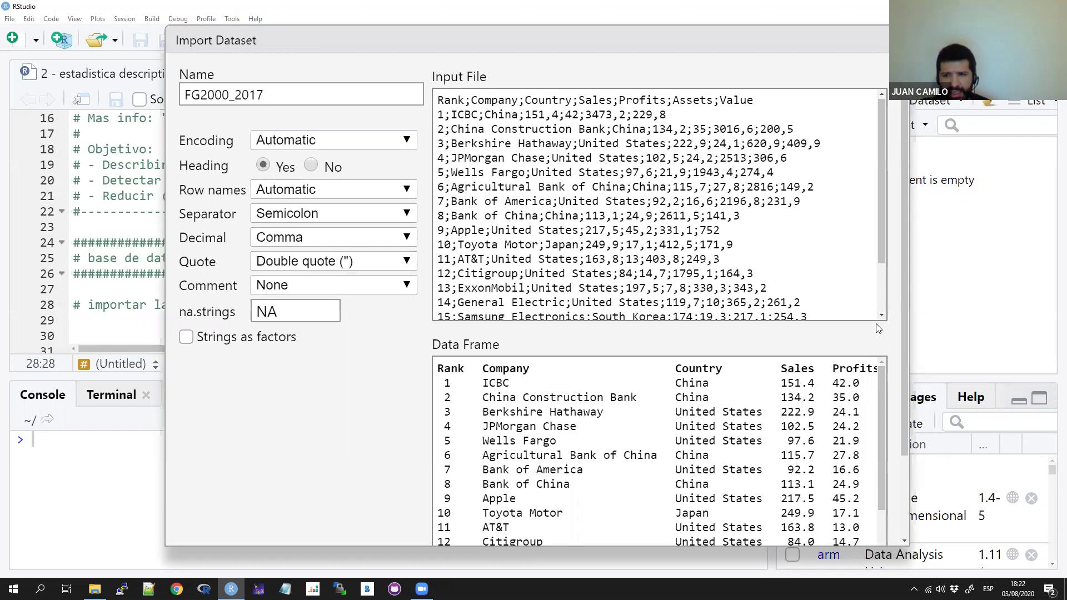
Examine the data frame preview across the Country, Sales, Profits, Assets and Value columns
{"action": "left_click_drag", "start_coordinate": [902, 293], "coordinate": [902, 404]}
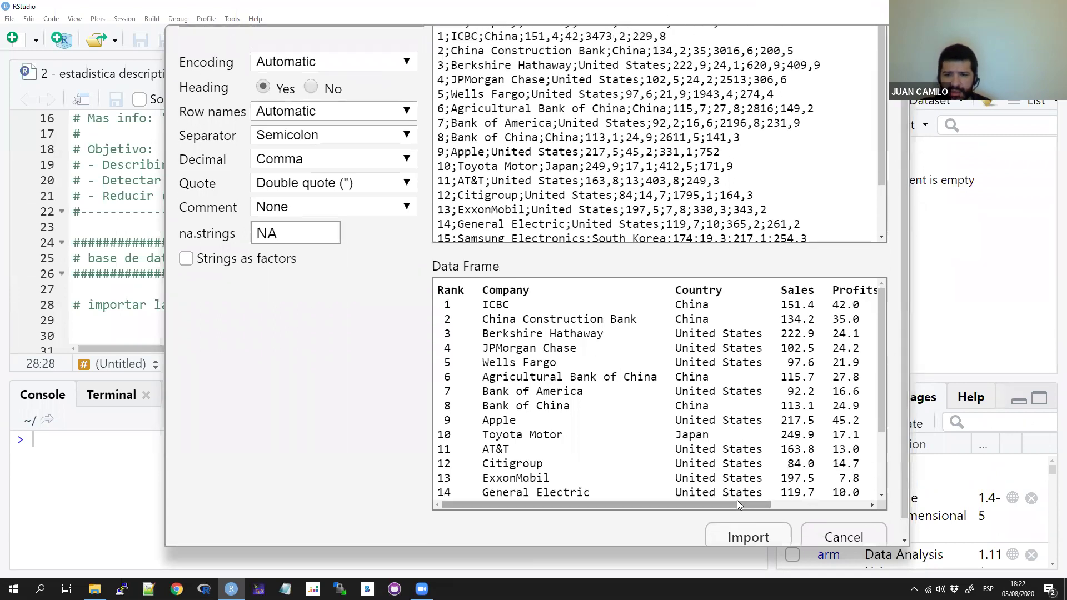
{"action": "left_click_drag", "start_coordinate": [761, 502], "coordinate": [828, 502]}
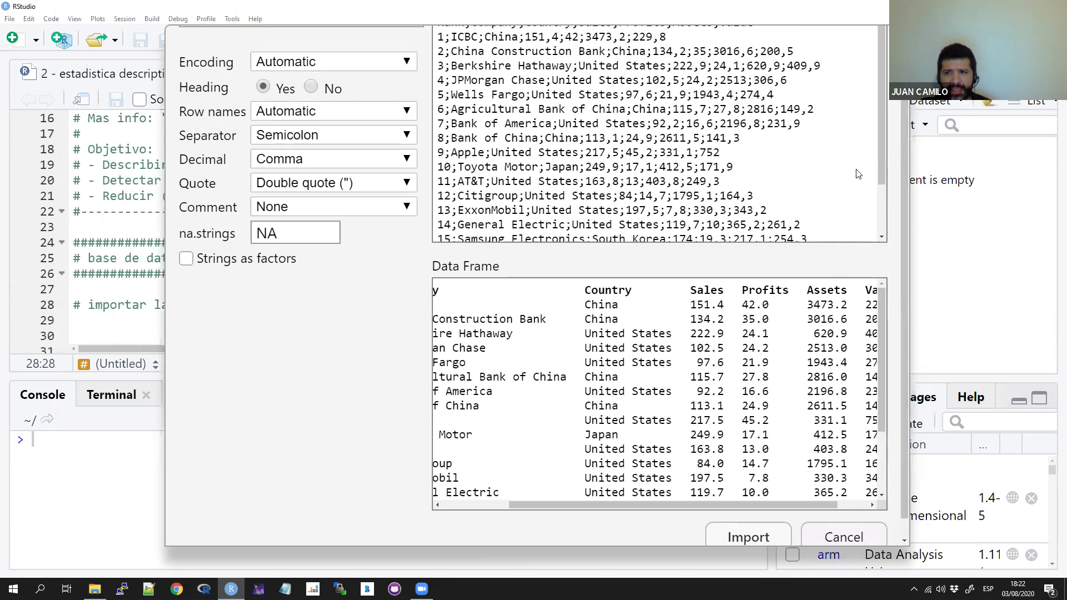
{"action": "left_click_drag", "start_coordinate": [905, 140], "coordinate": [905, 72]}
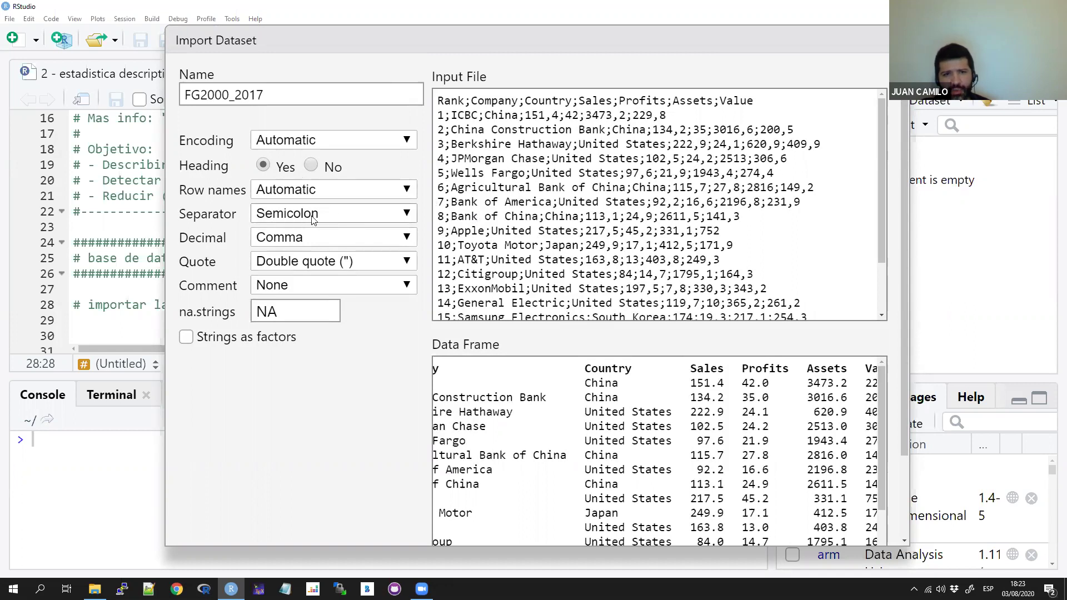
Review the separator and decimal choices for the import, keeping Semicolon as separator and Comma as decimal mark
{"action": "left_click", "coordinate": [407, 218]}
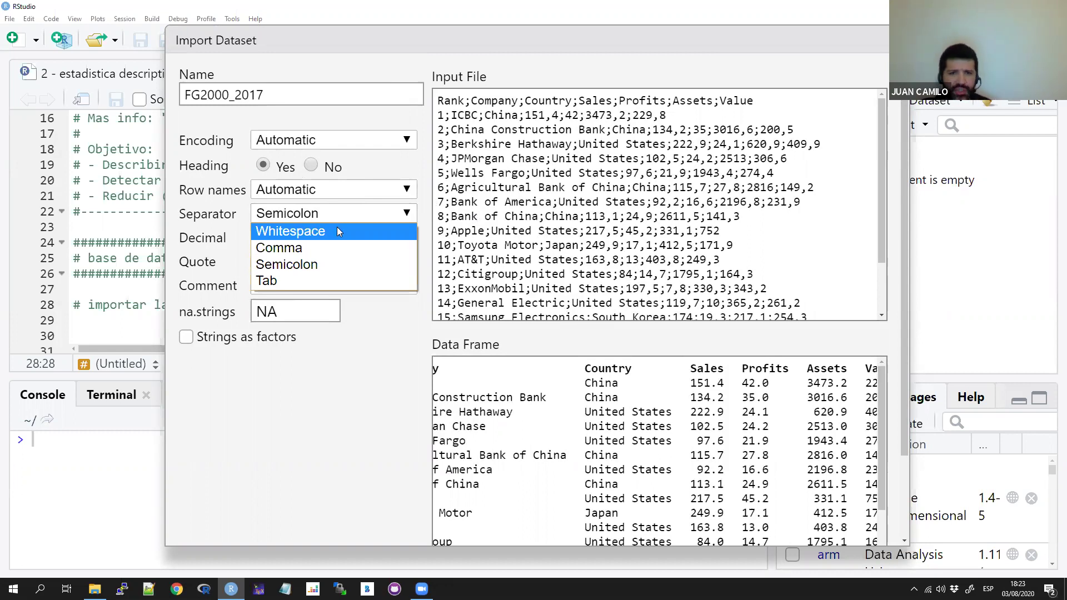
{"action": "left_click", "coordinate": [299, 264]}
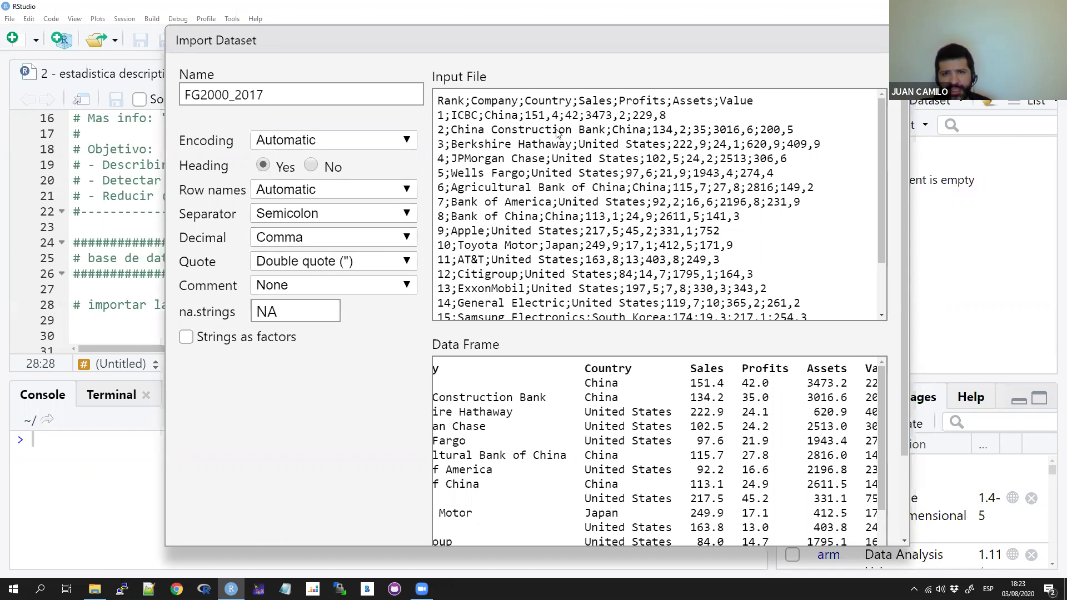
{"action": "left_click", "coordinate": [300, 238]}
{"action": "left_click", "coordinate": [300, 237]}
{"action": "left_click", "coordinate": [301, 237]}
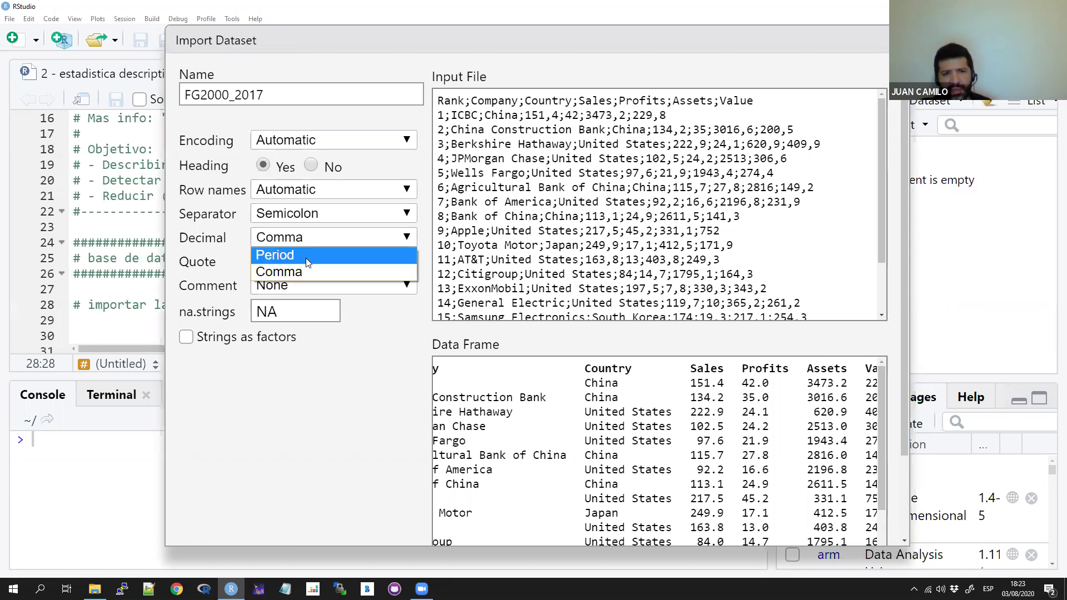
{"action": "left_click", "coordinate": [310, 240]}
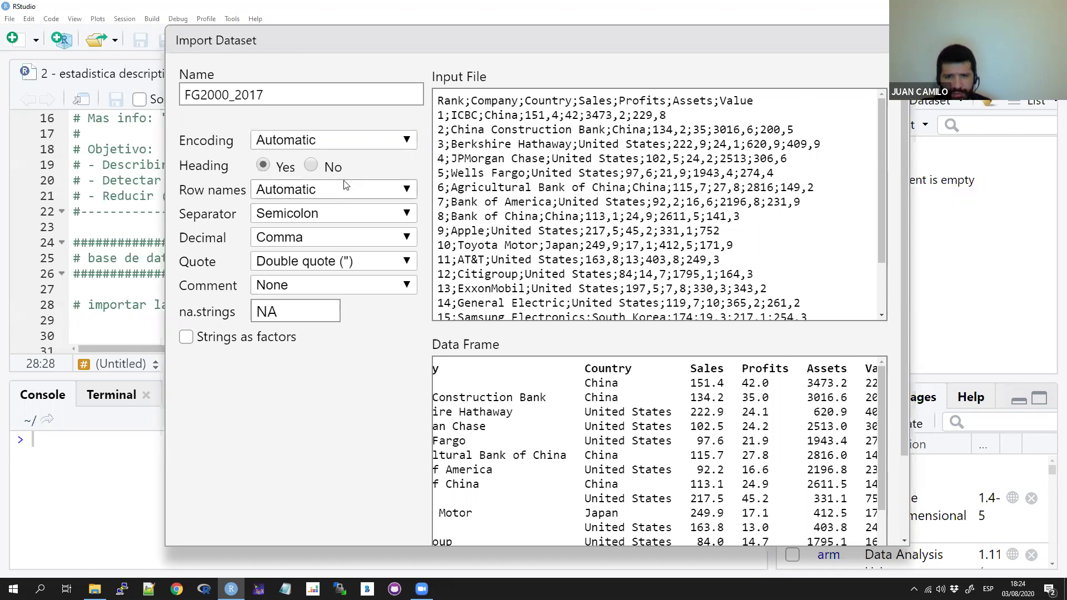
{"action": "scroll", "coordinate": [798, 408], "scroll_direction": "down", "scroll_amount": 2}
{"action": "scroll", "coordinate": [798, 408], "scroll_direction": "down", "scroll_amount": 1}
{"action": "scroll", "coordinate": [789, 399], "scroll_direction": "up", "scroll_amount": 3}
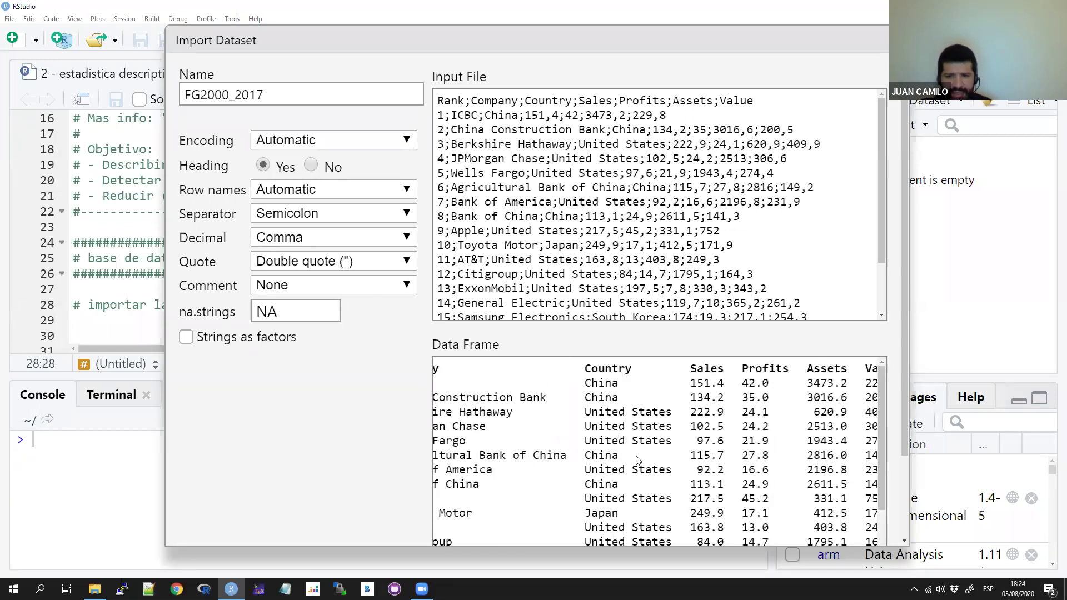
Try datos and base_de_datos as alternative names for the imported dataset
{"action": "left_click", "coordinate": [296, 95]}
{"action": "left_click_drag", "start_coordinate": [245, 95], "coordinate": [204, 101]}
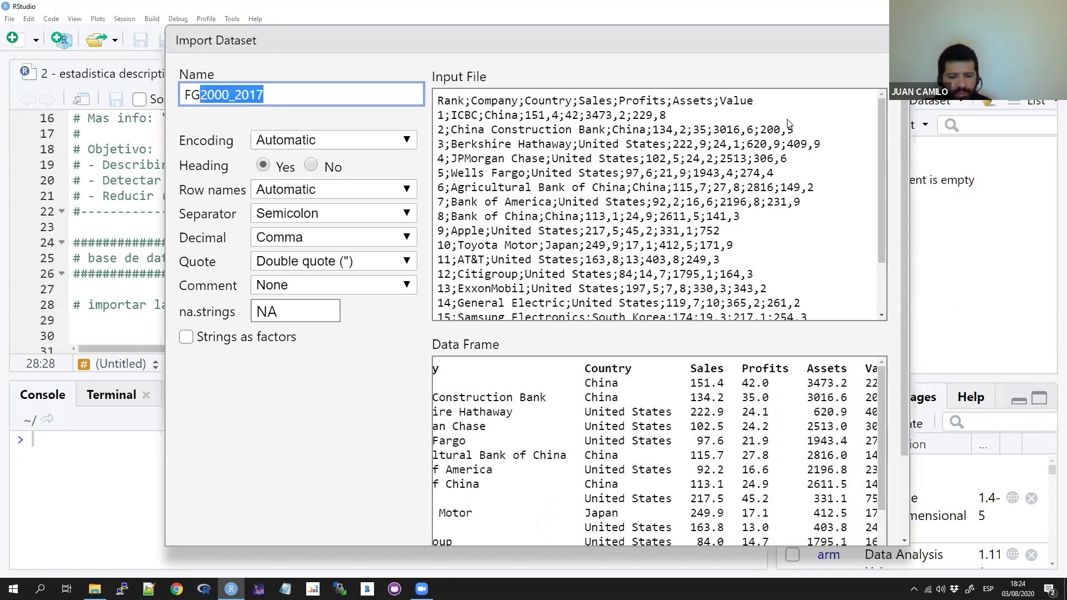
{"action": "key", "text": "BackSpace"}
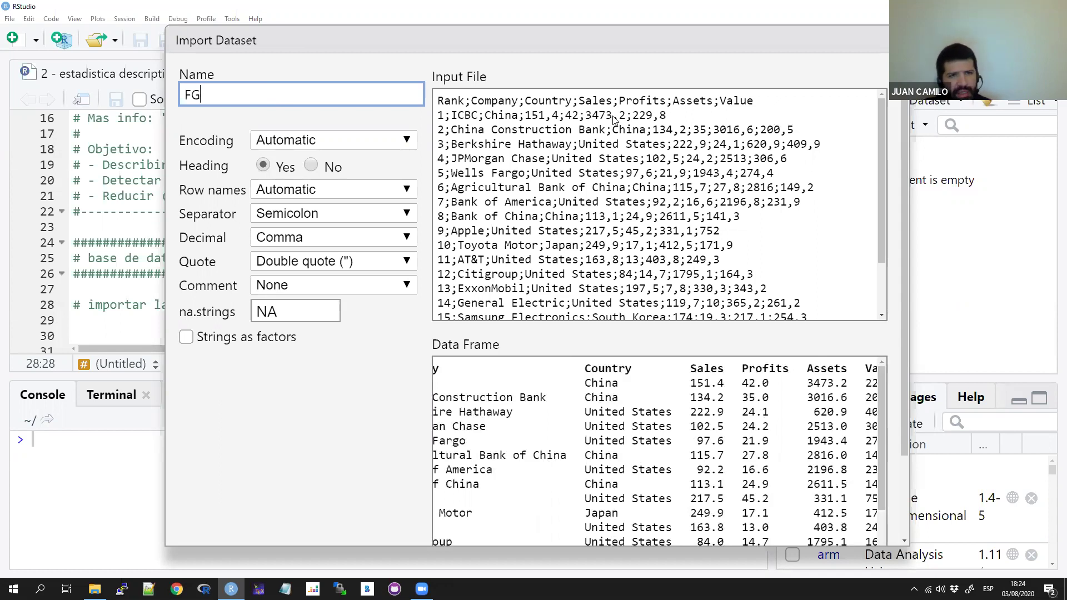
{"action": "type", "text": "datos"}
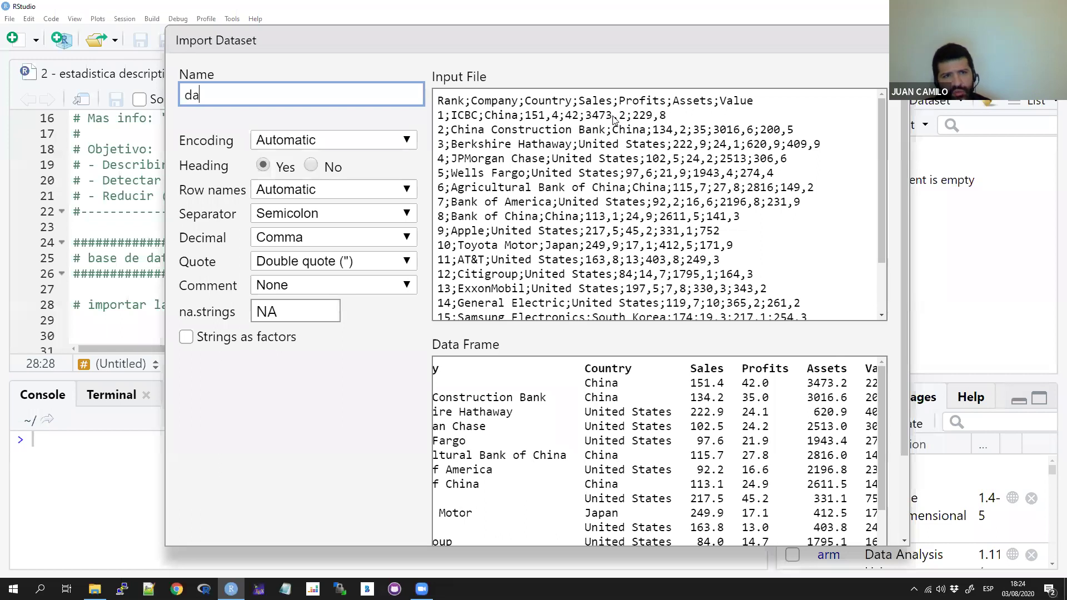
{"action": "key", "text": "BackSpace"}
{"action": "key", "text": "BackSpace"}
{"action": "key", "text": "BackSpace"}
{"action": "key", "text": "BackSpace"}
{"action": "key", "text": "BackSpace"}
{"action": "type", "text": "base_de_datos"}
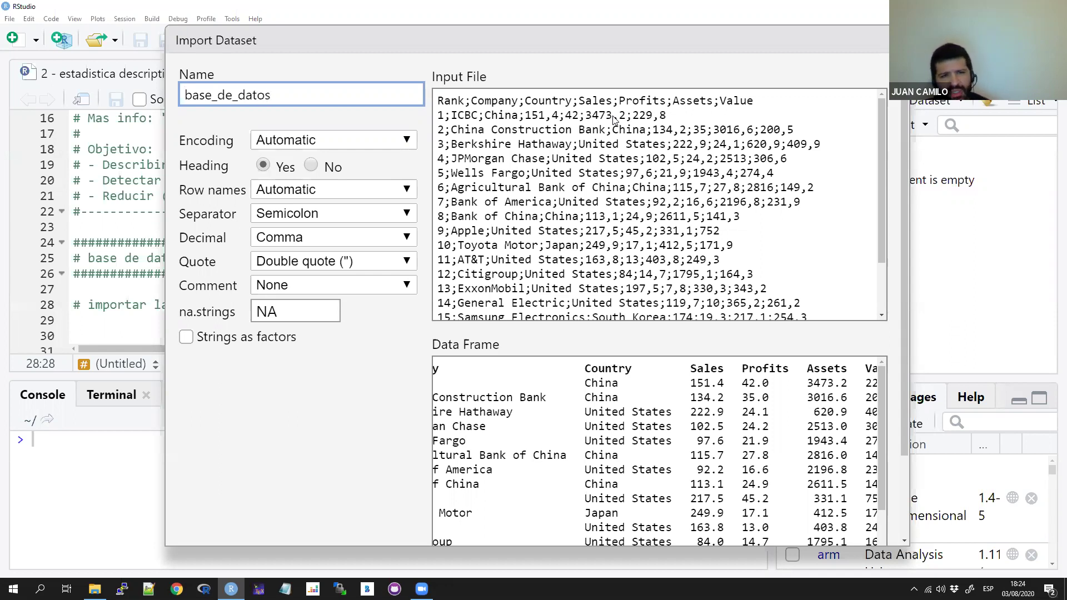
Try FG as the dataset name, and settle on datos instead
{"action": "key", "text": "ctrl+a"}
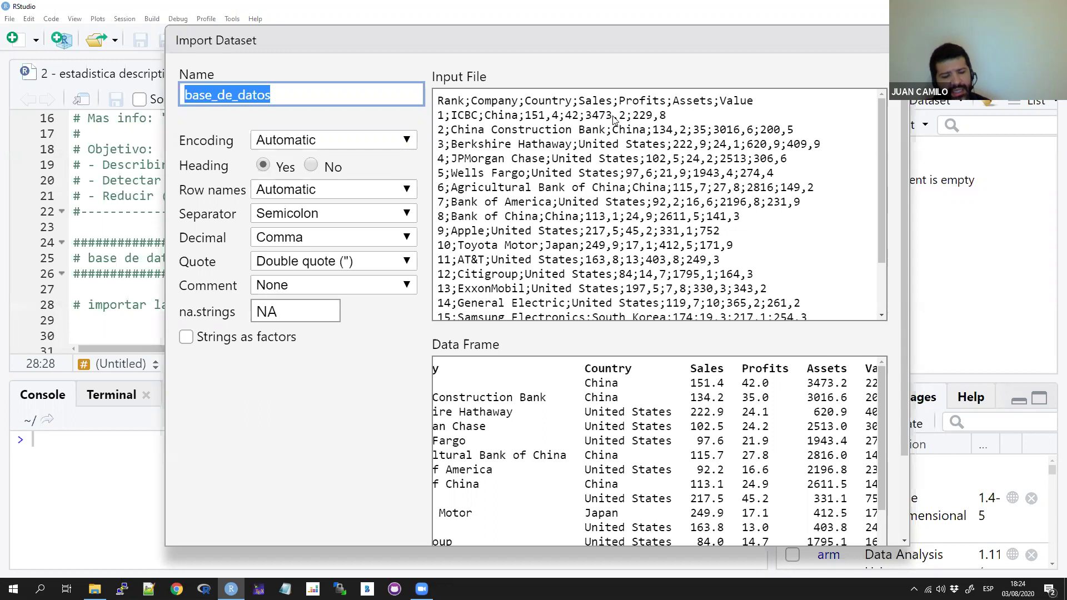
{"action": "type", "text": "FG"}
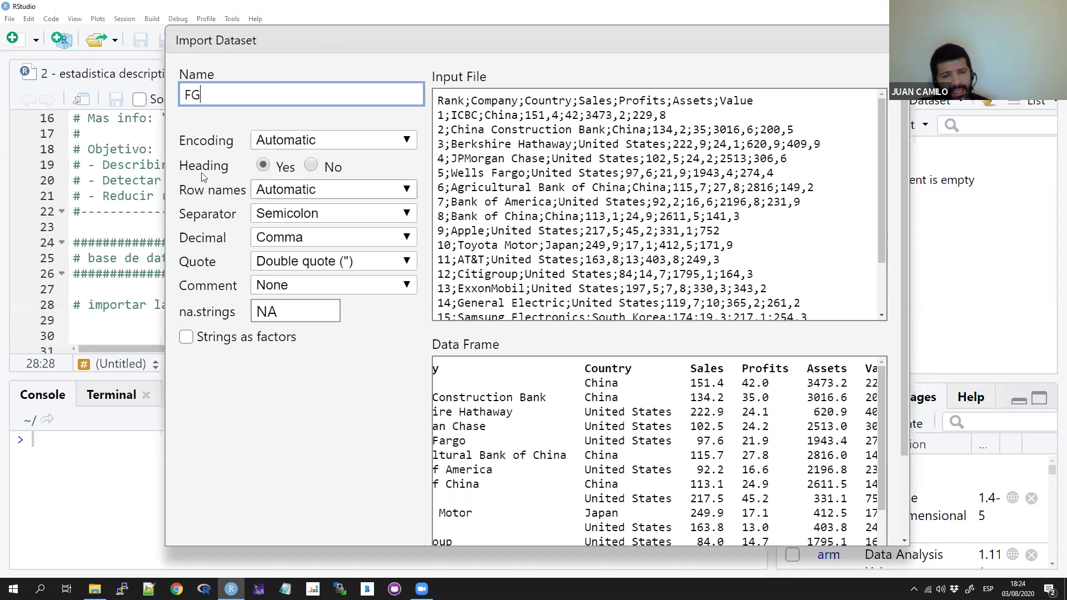
{"action": "double_click", "coordinate": [212, 95]}
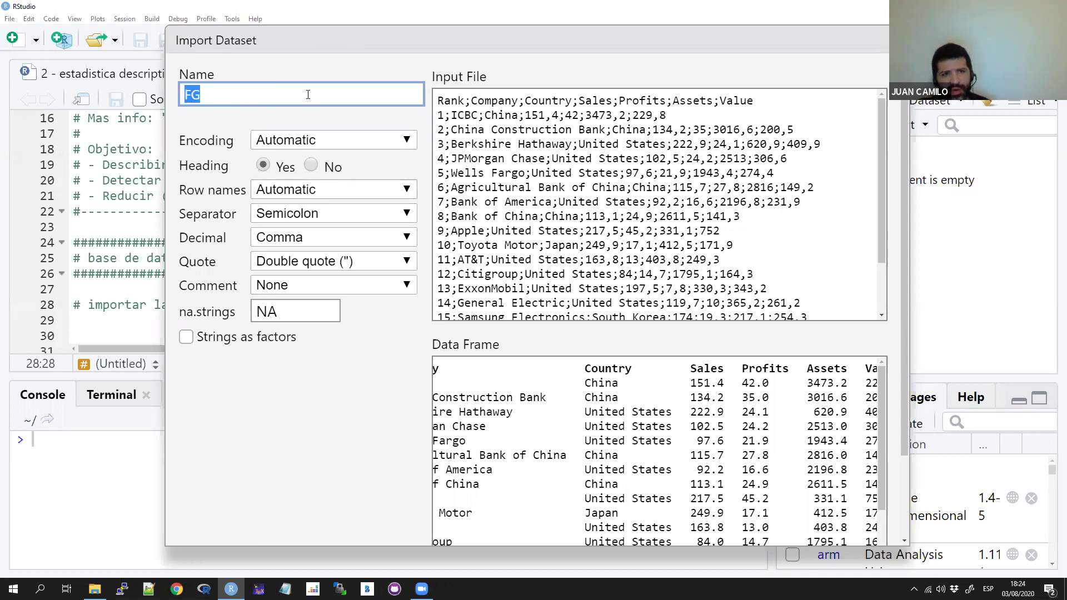
{"action": "type", "text": "datos"}
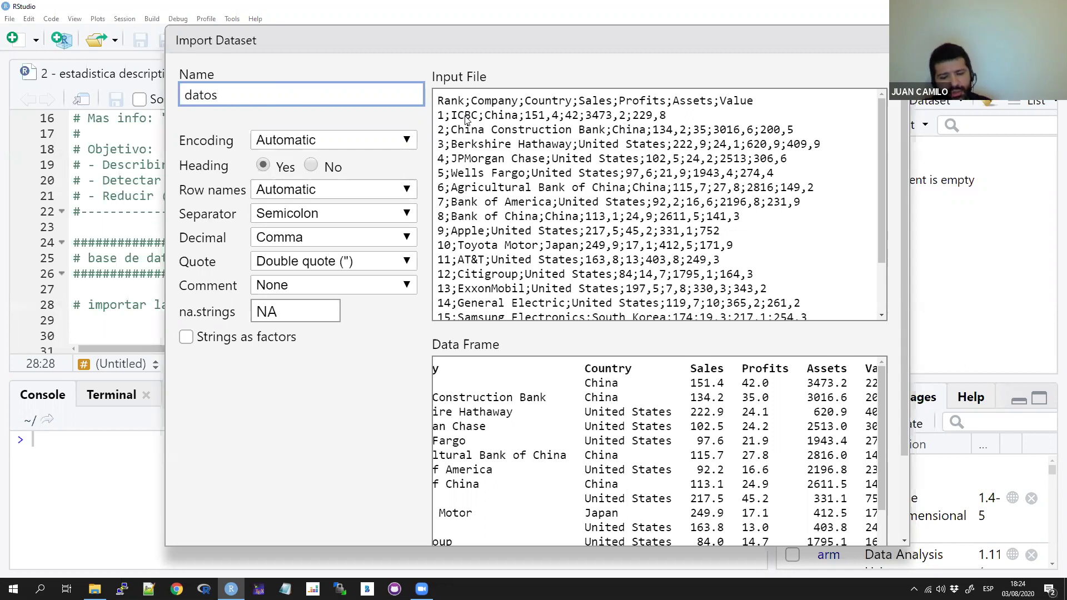
Change the imported dataset's name to FG
{"action": "key", "text": "ctrl+a"}
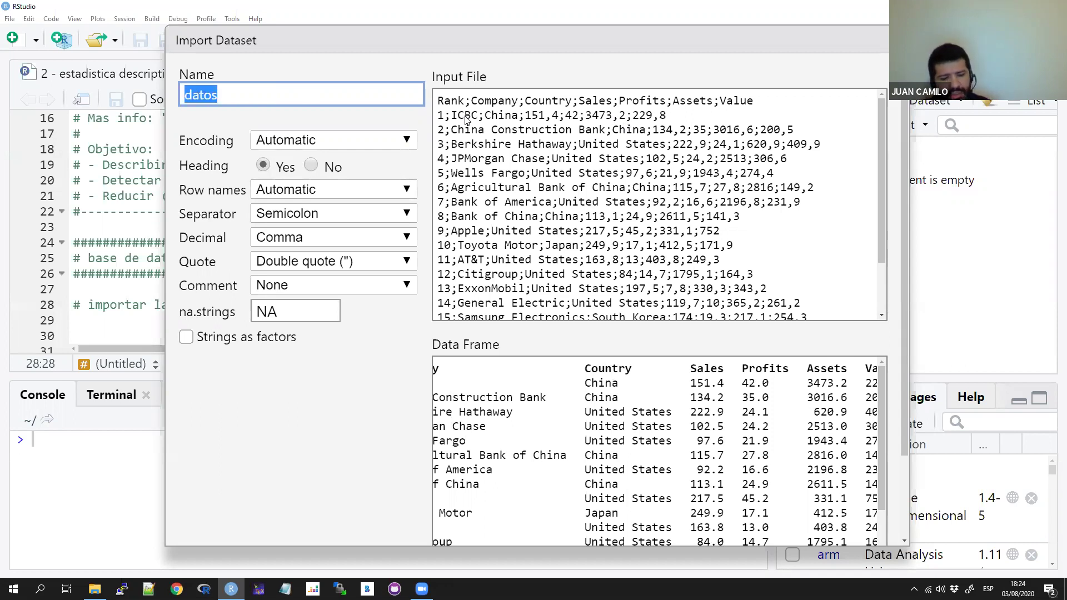
{"action": "type", "text": "FG"}
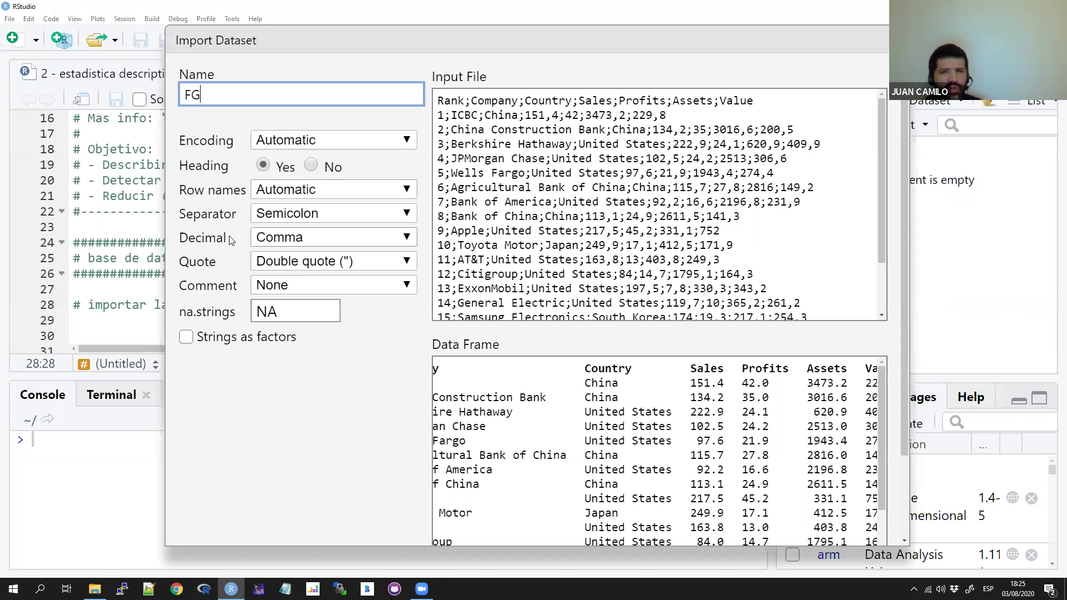
{"action": "scroll", "coordinate": [762, 276], "scroll_direction": "down", "scroll_amount": 1}
{"action": "scroll", "coordinate": [762, 277], "scroll_direction": "up", "scroll_amount": 1}
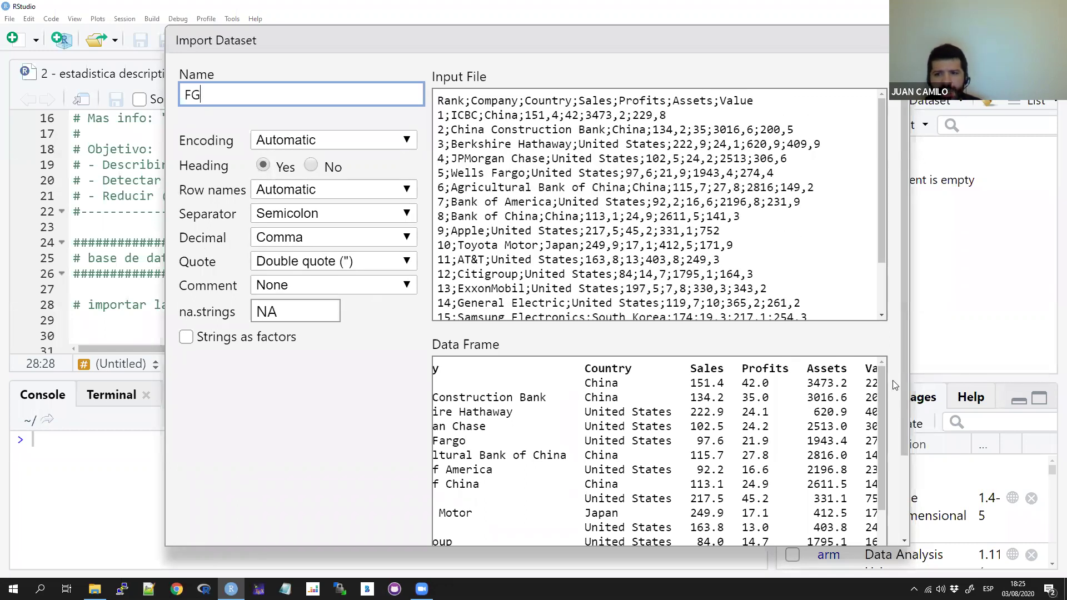
Examine the remaining rows of the data frame preview against the raw input file in the import dialog
{"action": "scroll", "coordinate": [876, 411], "scroll_direction": "down", "scroll_amount": 2}
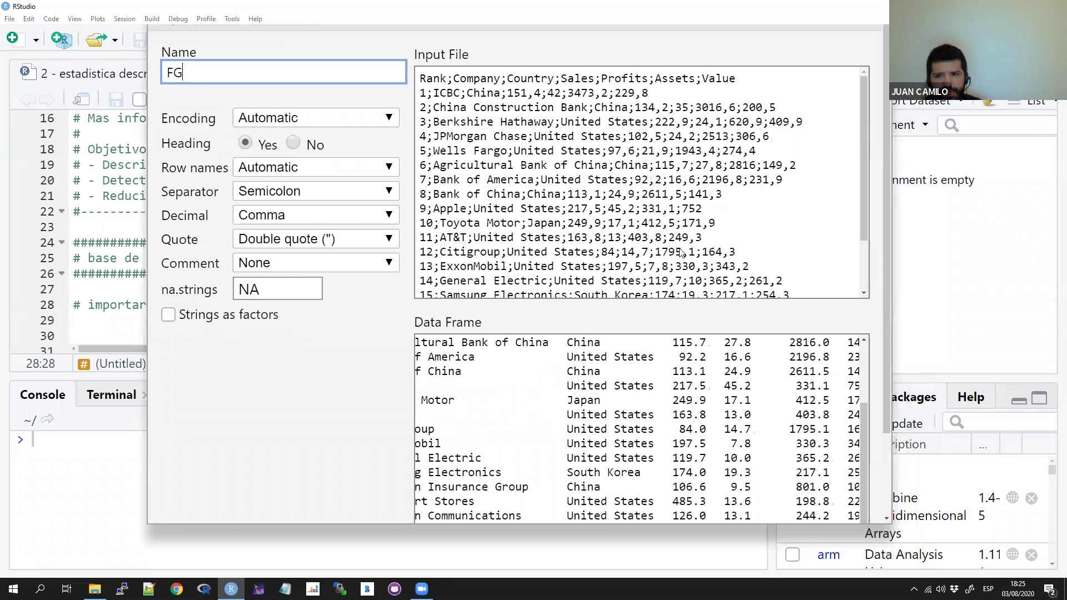
{"action": "left_click_drag", "start_coordinate": [310, 33], "coordinate": [292, 8]}
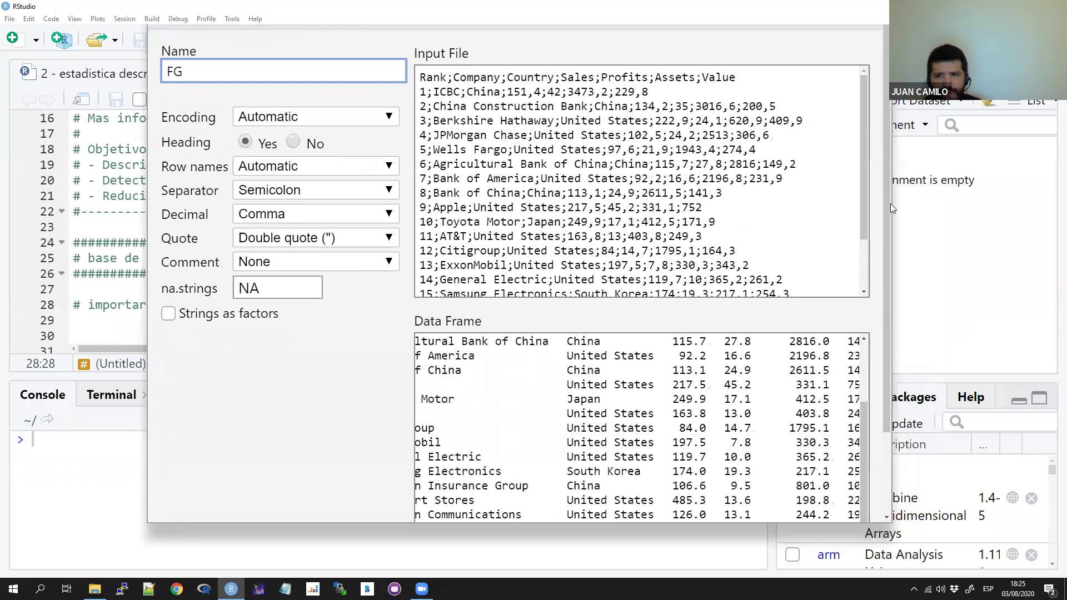
{"action": "left_click_drag", "start_coordinate": [884, 255], "coordinate": [884, 323]}
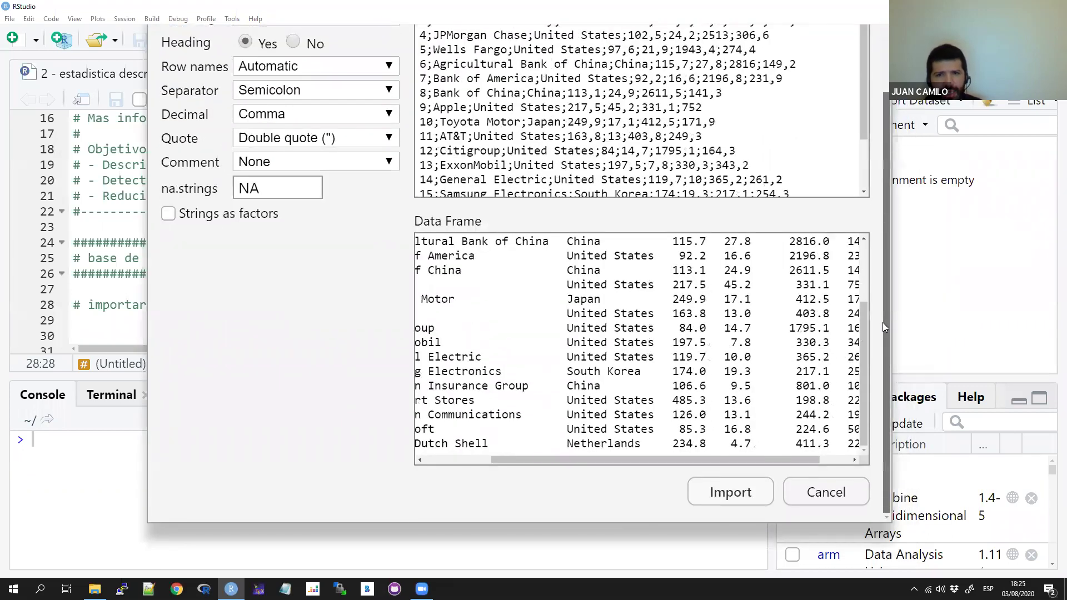
{"action": "scroll", "coordinate": [888, 269], "scroll_direction": "up", "scroll_amount": 1}
{"action": "left_click_drag", "start_coordinate": [709, 489], "coordinate": [695, 490]}
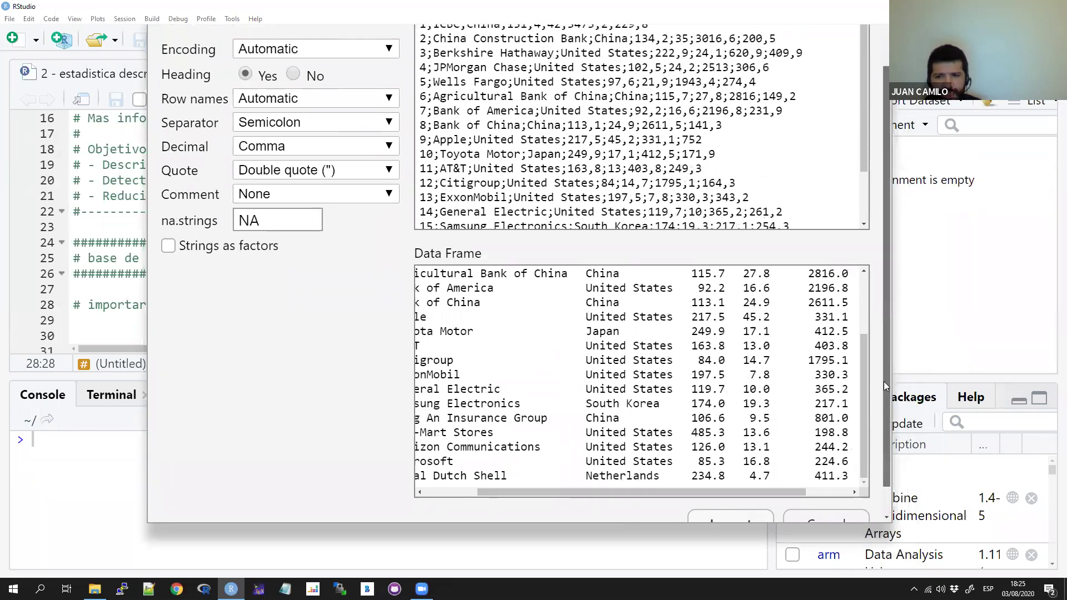
{"action": "scroll", "coordinate": [884, 381], "scroll_direction": "up", "scroll_amount": 1}
{"action": "scroll", "coordinate": [865, 410], "scroll_direction": "up", "scroll_amount": 1}
{"action": "scroll", "coordinate": [767, 360], "scroll_direction": "up", "scroll_amount": 2}
{"action": "scroll", "coordinate": [723, 389], "scroll_direction": "down", "scroll_amount": 1}
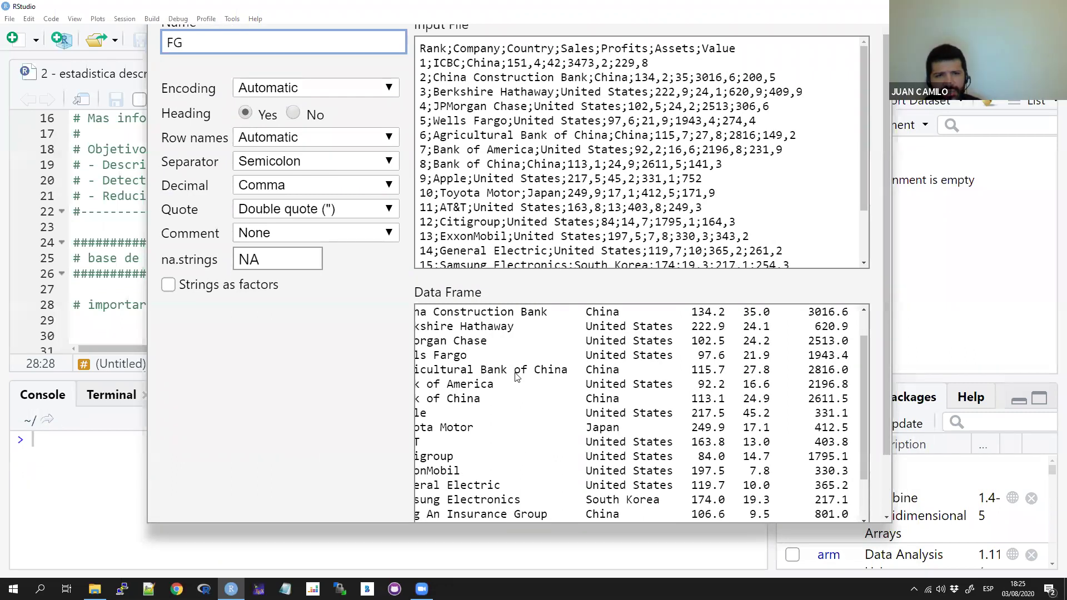
Review the quote choices, keeping Double quote, and import the dataset
{"action": "left_click", "coordinate": [345, 214]}
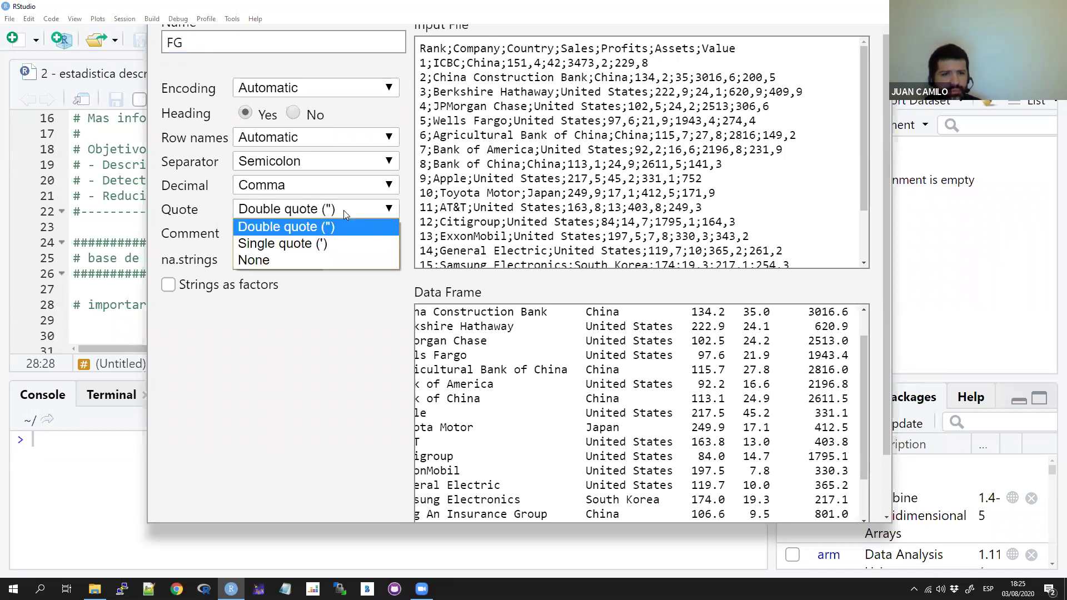
{"action": "left_click", "coordinate": [343, 210]}
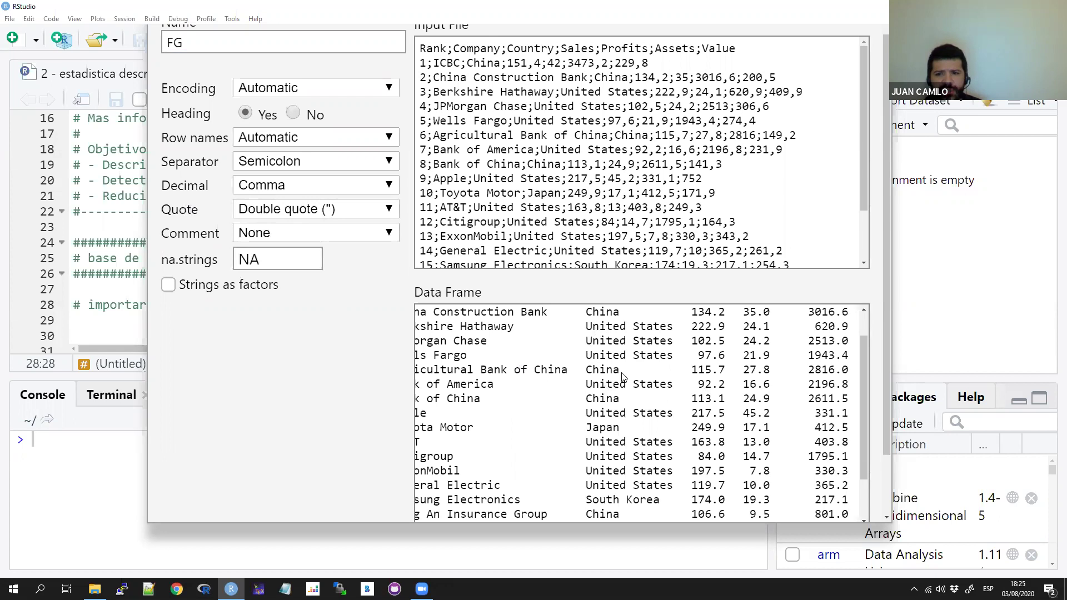
{"action": "scroll", "coordinate": [623, 376], "scroll_direction": "down", "scroll_amount": 2}
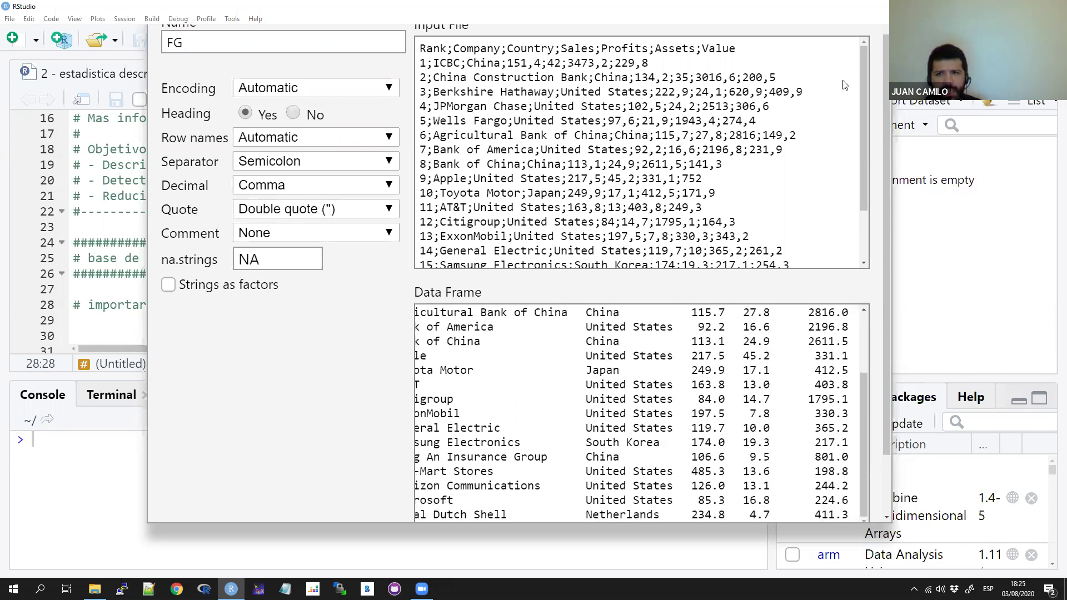
{"action": "scroll", "coordinate": [885, 108], "scroll_direction": "down", "scroll_amount": 2}
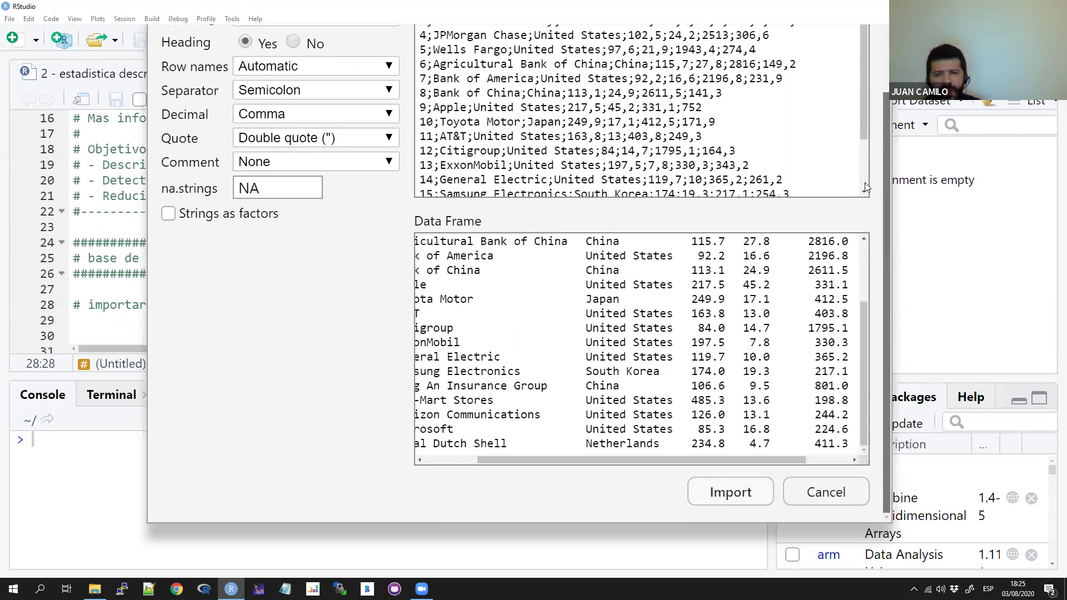
{"action": "left_click", "coordinate": [734, 498]}
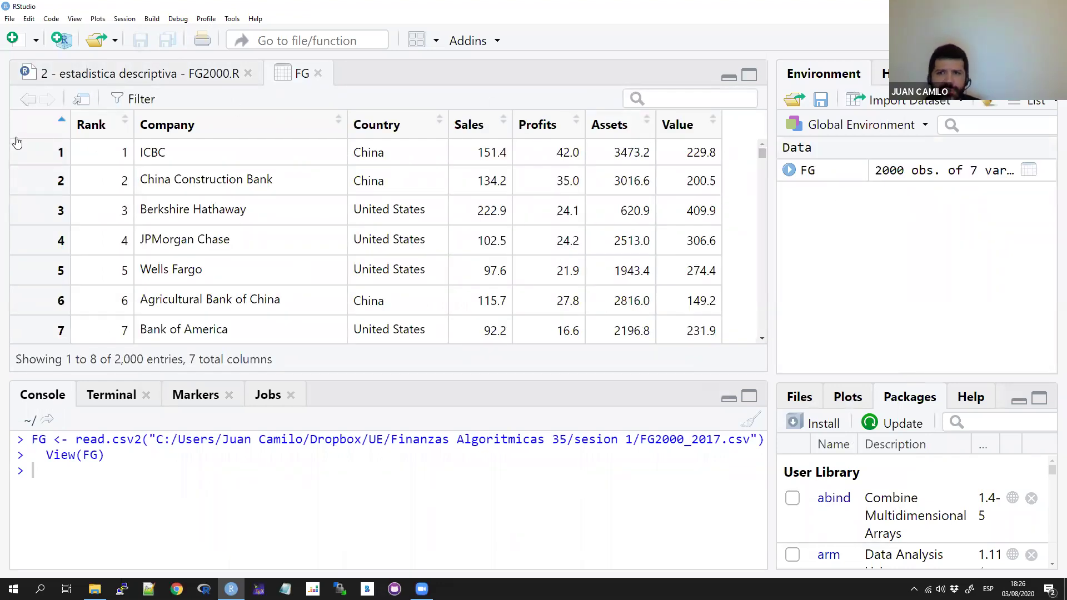
Widen the source and console area, and close and reopen the FG data table
{"action": "left_click_drag", "start_coordinate": [772, 372], "coordinate": [748, 376]}
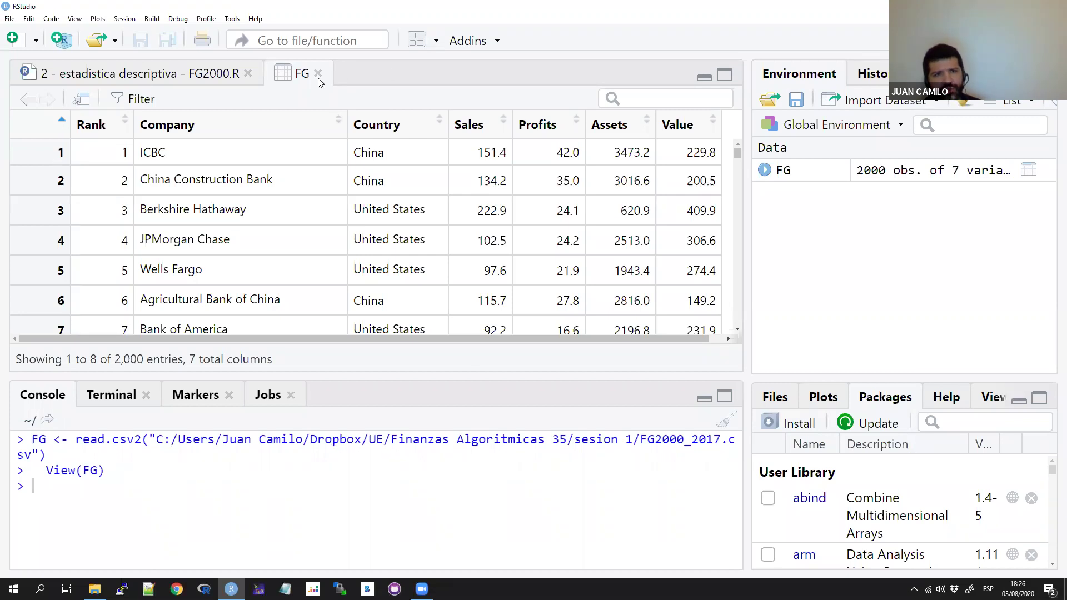
{"action": "key", "text": "ctrl+w"}
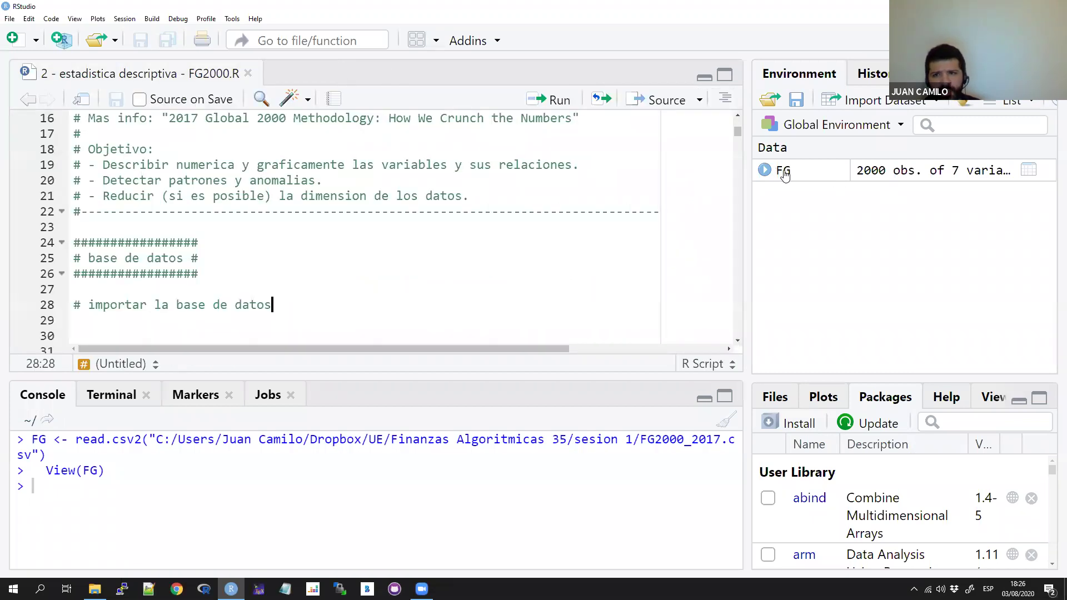
{"action": "left_click", "coordinate": [784, 171]}
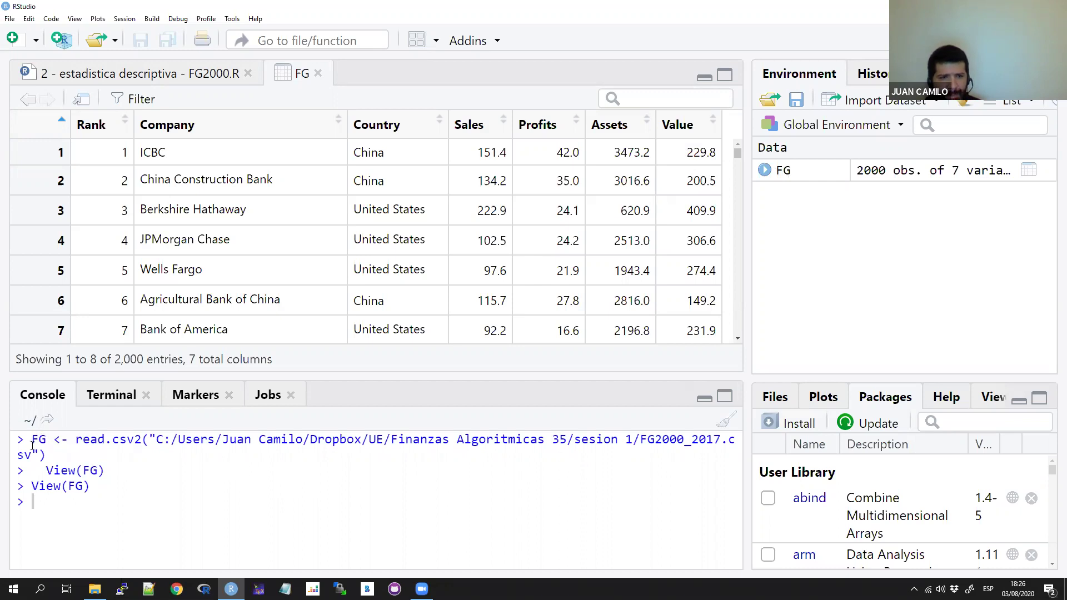
Copy the read.csv2 import command from the console to line 29 below "# importar la base de datos", and save the script
{"action": "left_click_drag", "start_coordinate": [32, 439], "coordinate": [49, 451]}
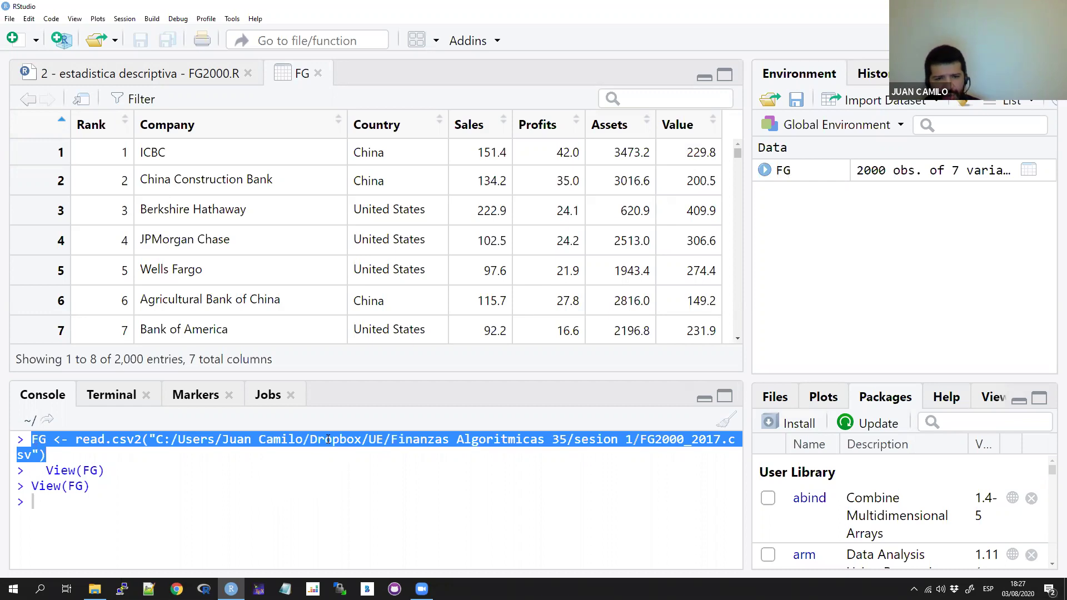
{"action": "left_click", "coordinate": [32, 440]}
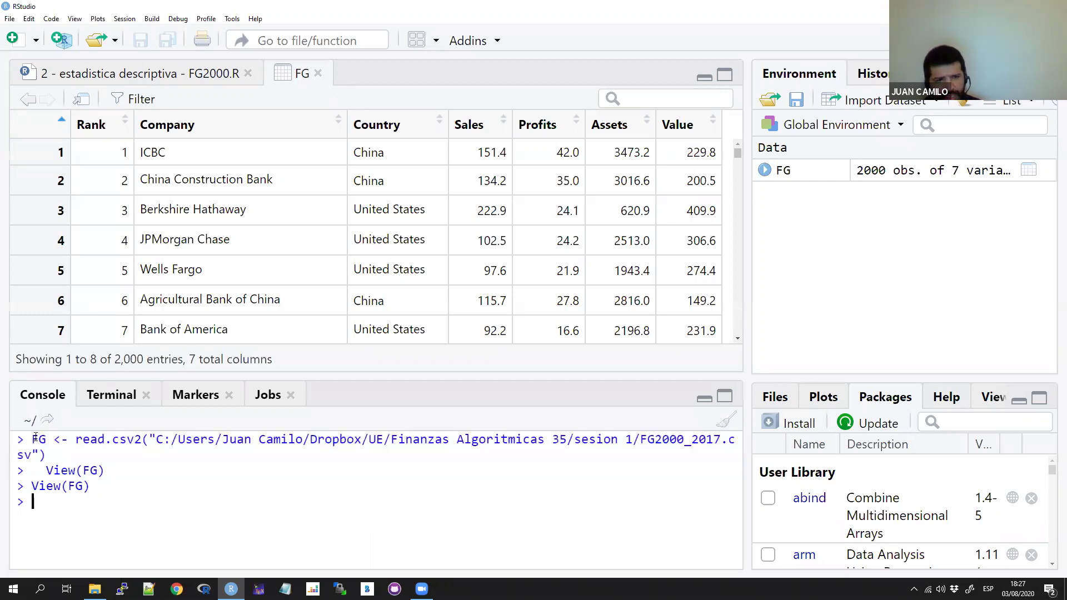
{"action": "left_click_drag", "start_coordinate": [32, 441], "coordinate": [50, 454]}
{"action": "right_click", "coordinate": [67, 442]}
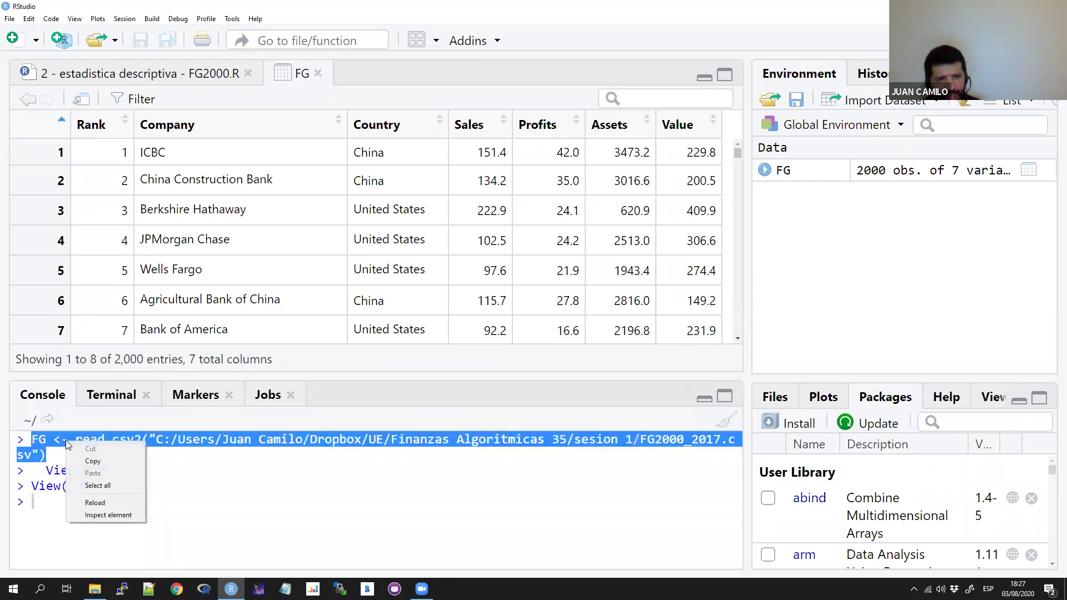
{"action": "left_click", "coordinate": [90, 467]}
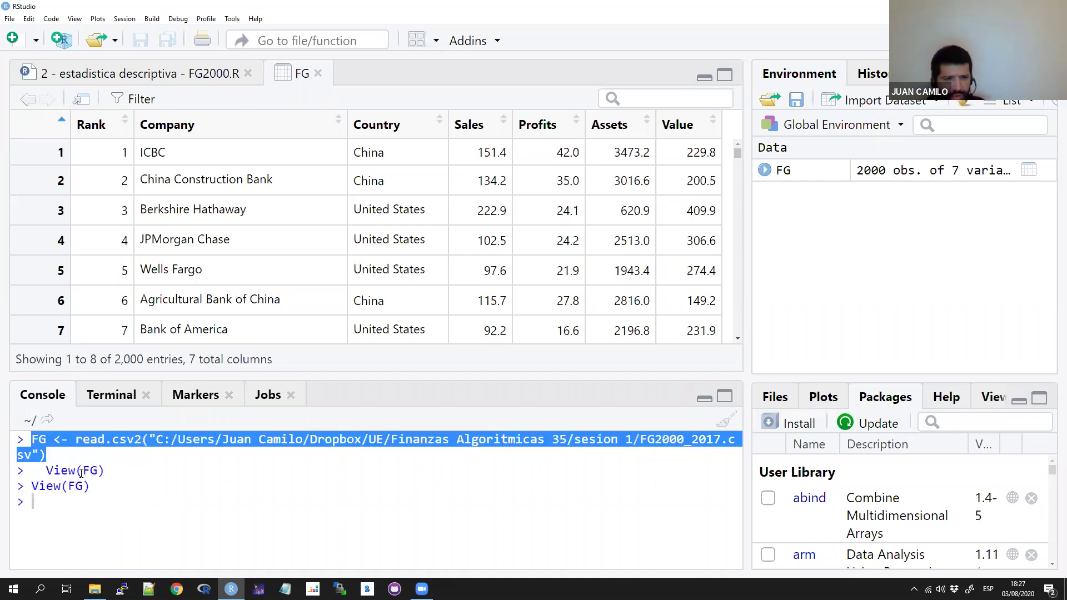
{"action": "left_click", "coordinate": [97, 75]}
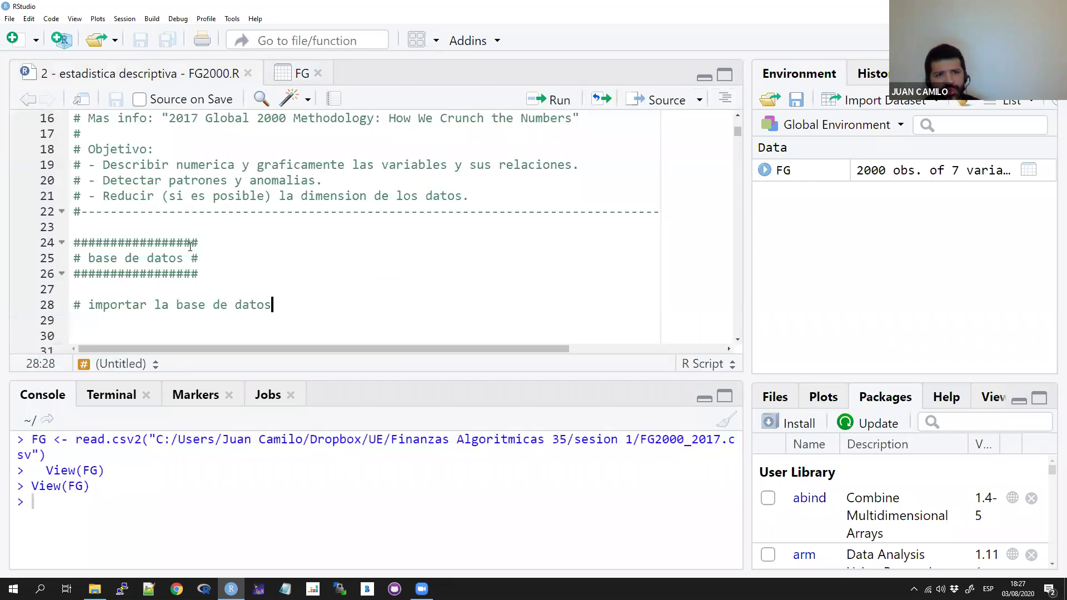
{"action": "left_click", "coordinate": [112, 315]}
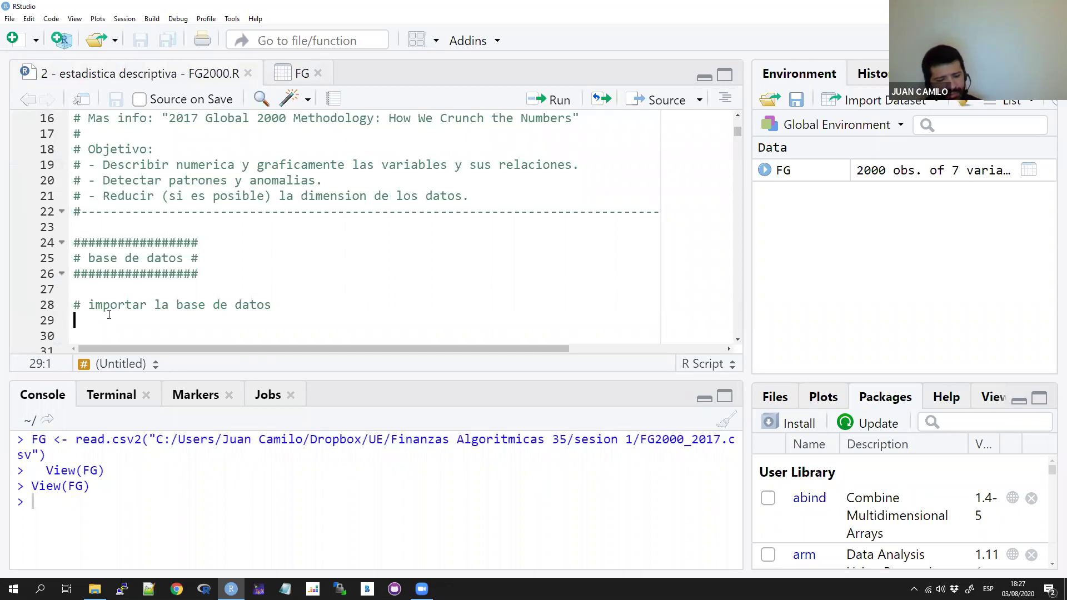
{"action": "key", "text": "ctrl+v"}
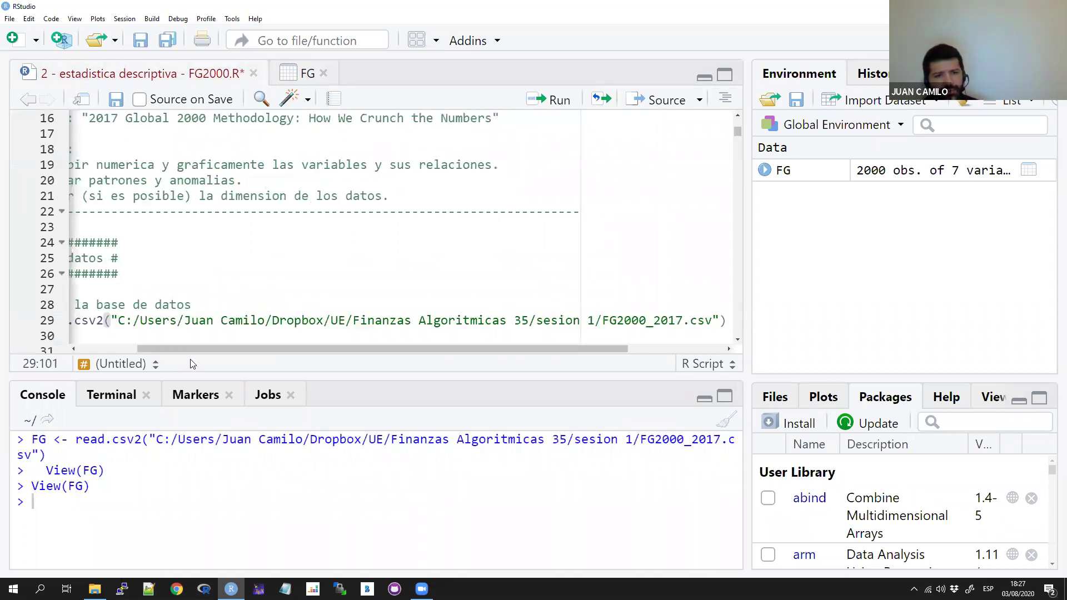
{"action": "left_click", "coordinate": [121, 349]}
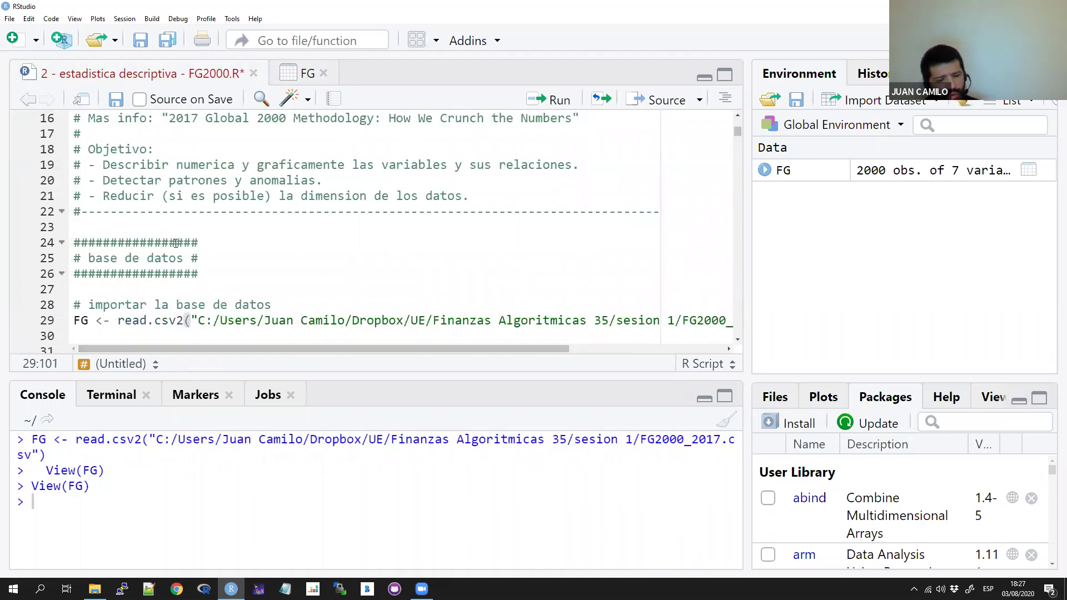
{"action": "key", "text": "ctrl+s"}
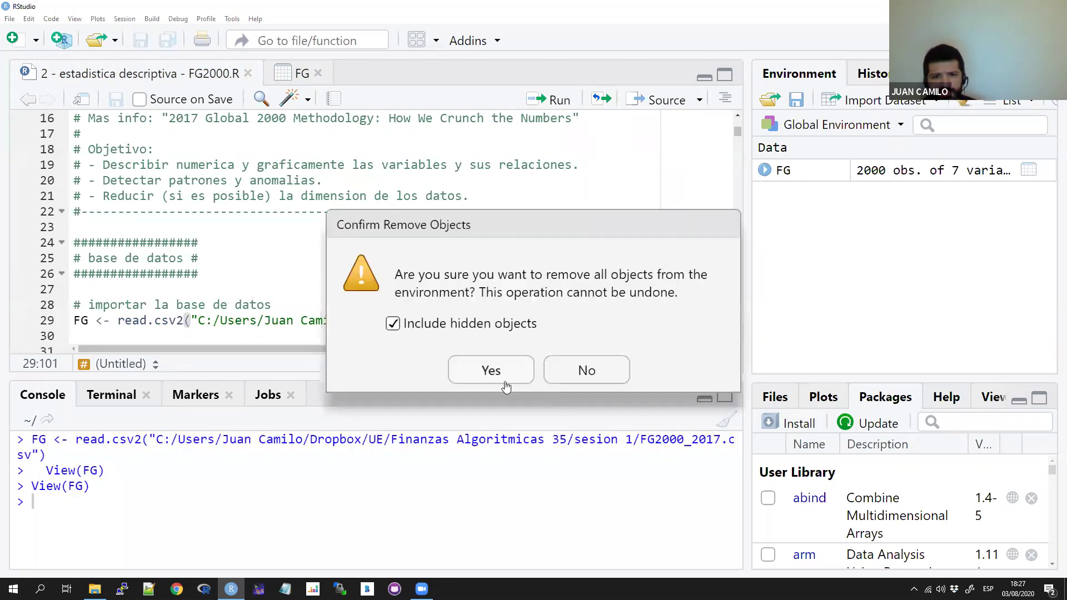
Remove all objects, including hidden ones, from the environment, and run the FG import command on line 29 of the script
{"action": "left_click", "coordinate": [489, 370]}
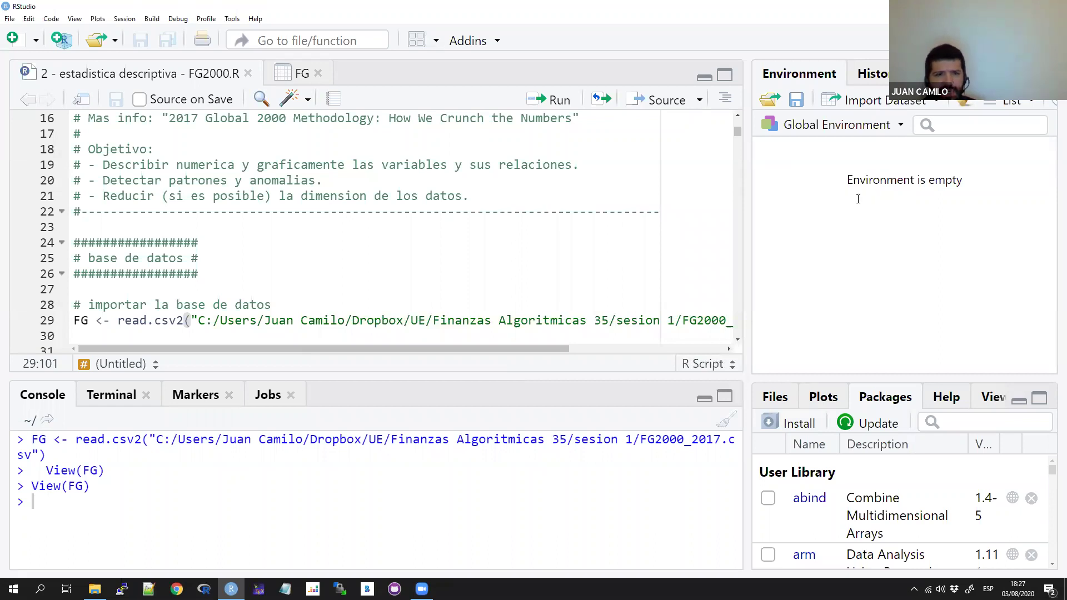
{"action": "left_click", "coordinate": [274, 304]}
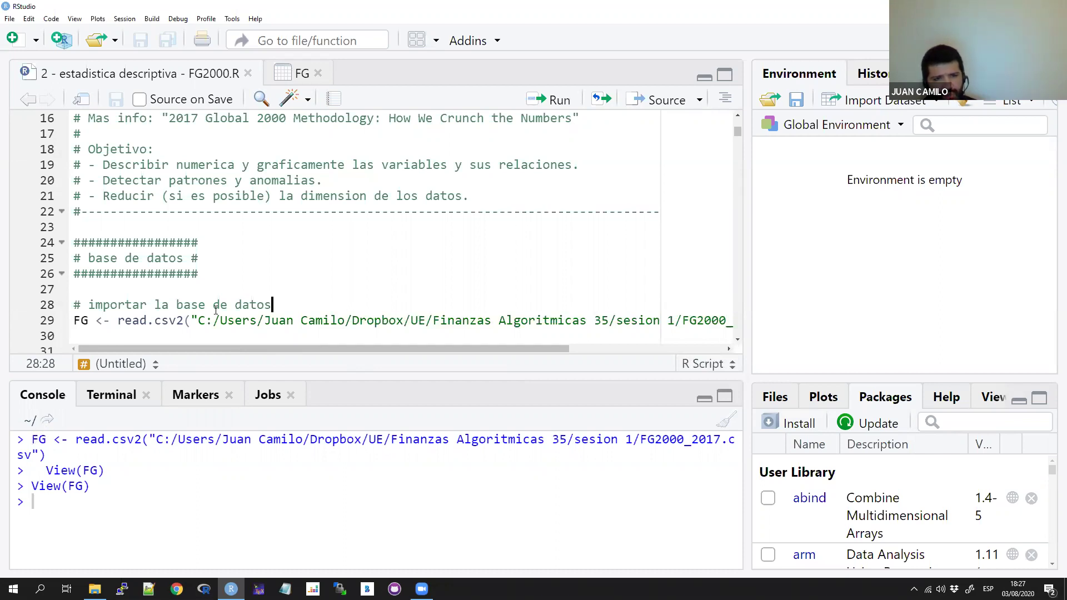
{"action": "left_click", "coordinate": [280, 320]}
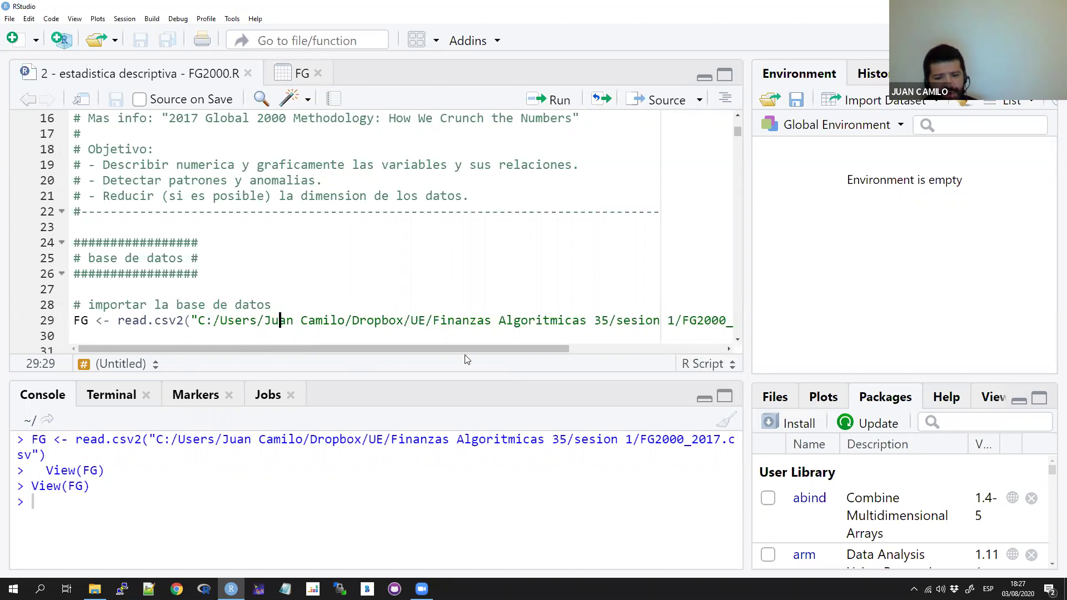
{"action": "key", "text": "Home"}
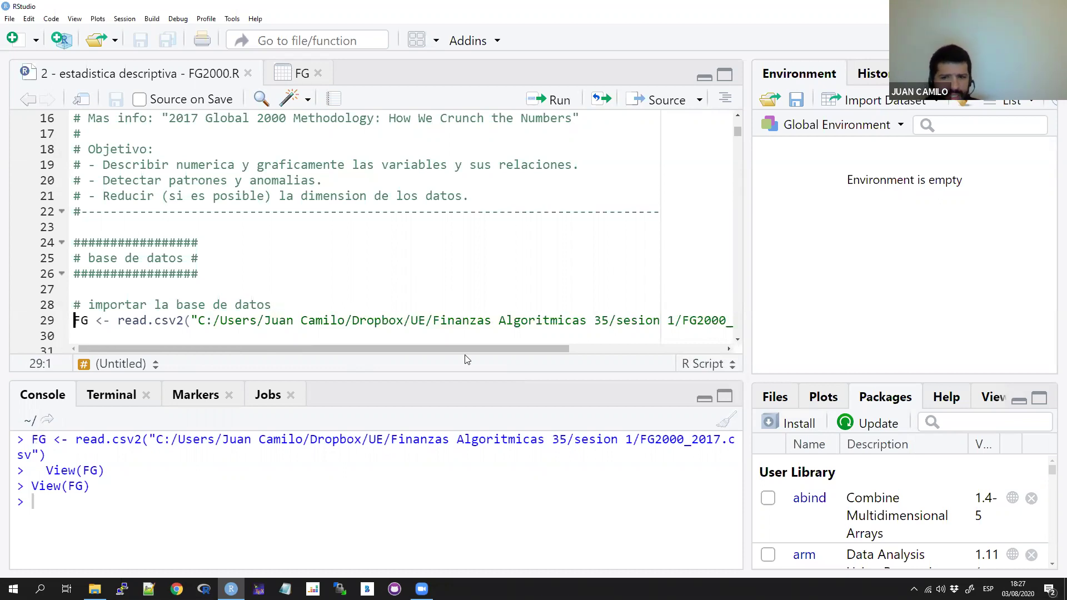
{"action": "key", "text": "shift+End"}
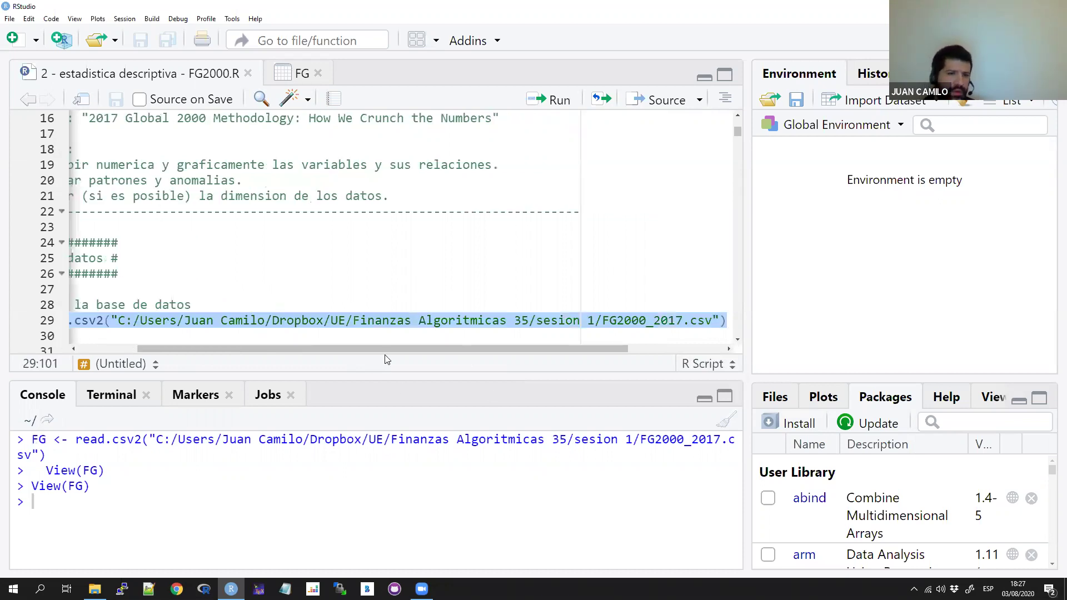
{"action": "left_click_drag", "start_coordinate": [192, 348], "coordinate": [92, 330]}
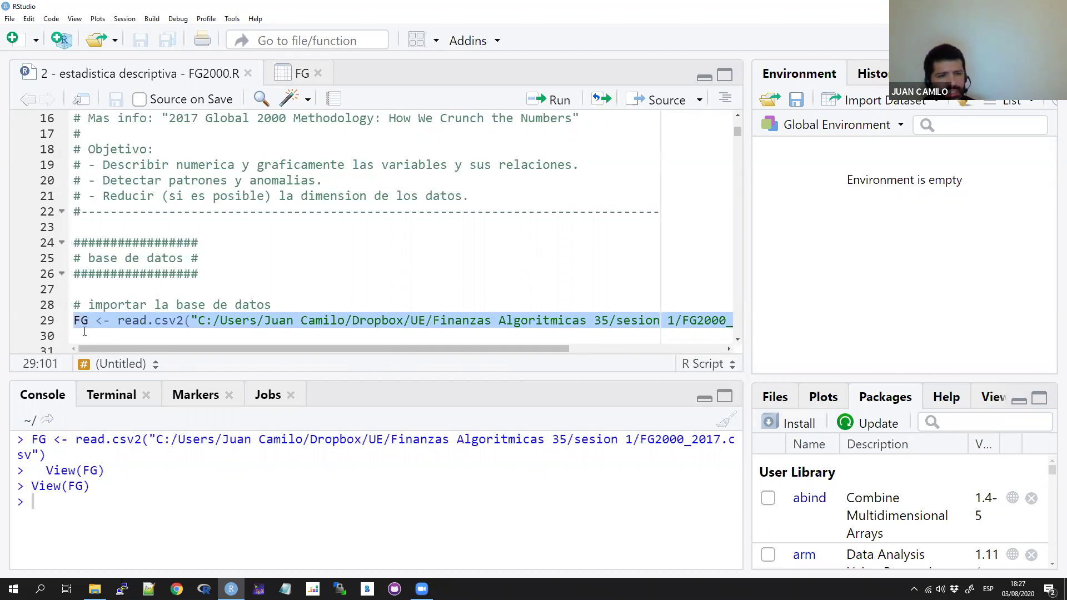
{"action": "left_click", "coordinate": [552, 106]}
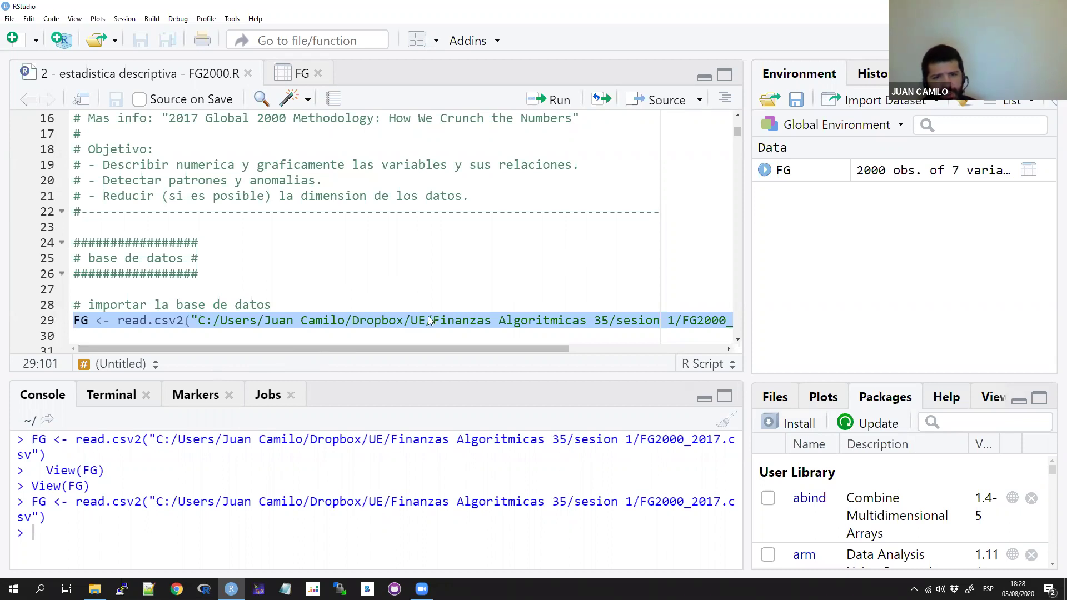
Examine the user folder in the file path and the read.csv2 function in the import line
{"action": "left_click", "coordinate": [448, 320]}
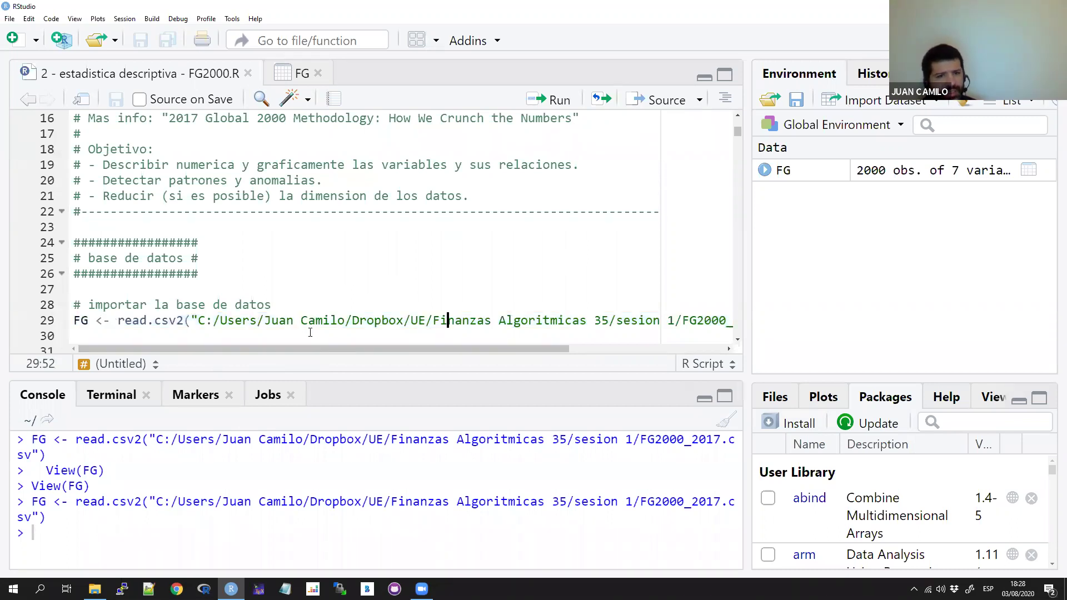
{"action": "left_click_drag", "start_coordinate": [329, 320], "coordinate": [272, 320]}
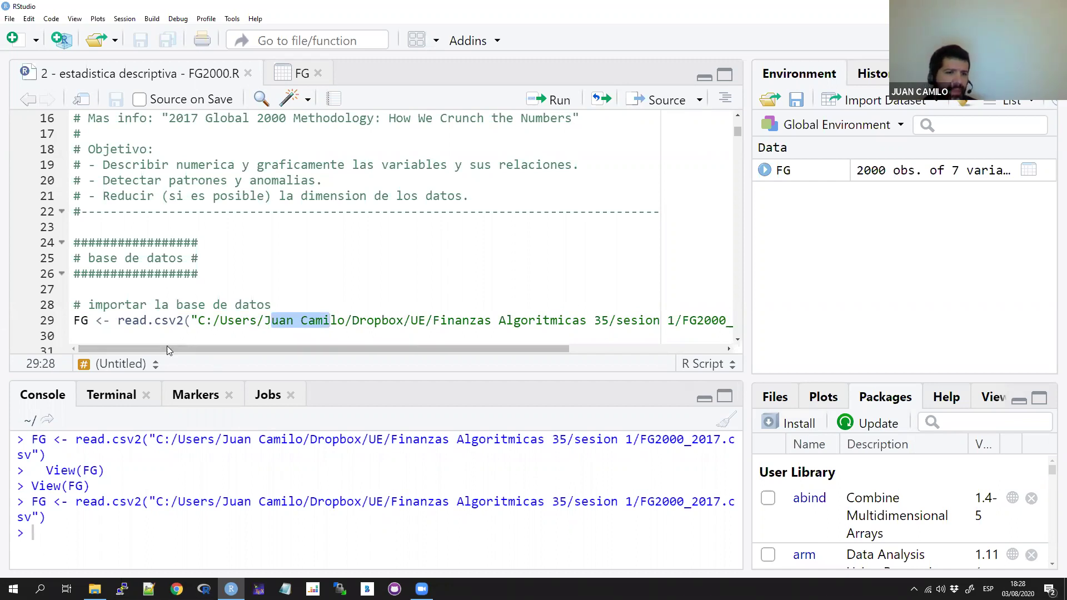
{"action": "left_click_drag", "start_coordinate": [118, 321], "coordinate": [185, 321]}
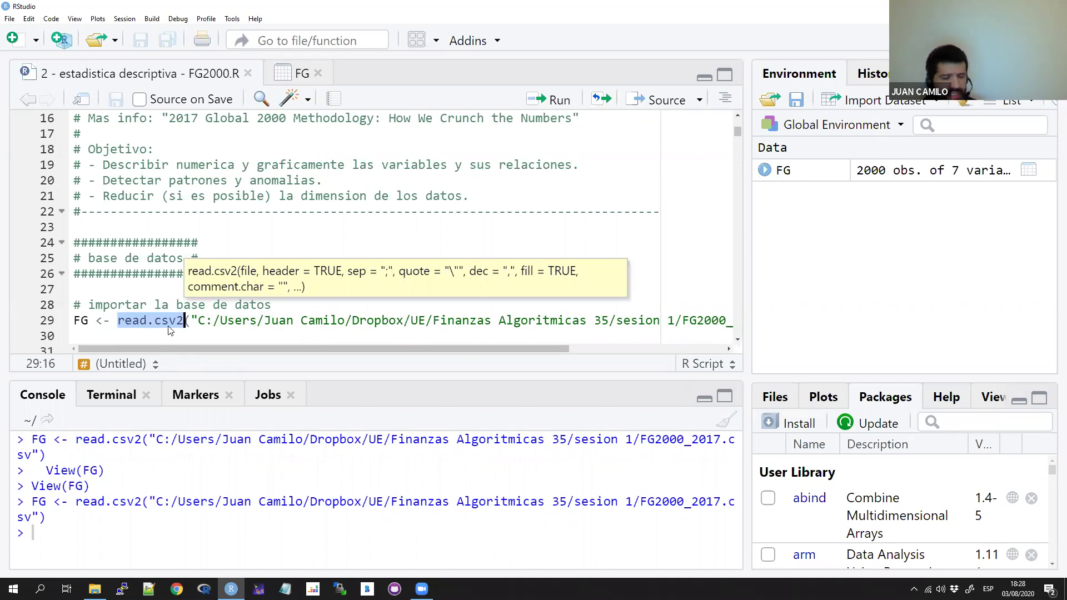
Examine the file path in the read.csv2 import line and browse the records of the FG data table
{"action": "left_click_drag", "start_coordinate": [462, 350], "coordinate": [439, 351]}
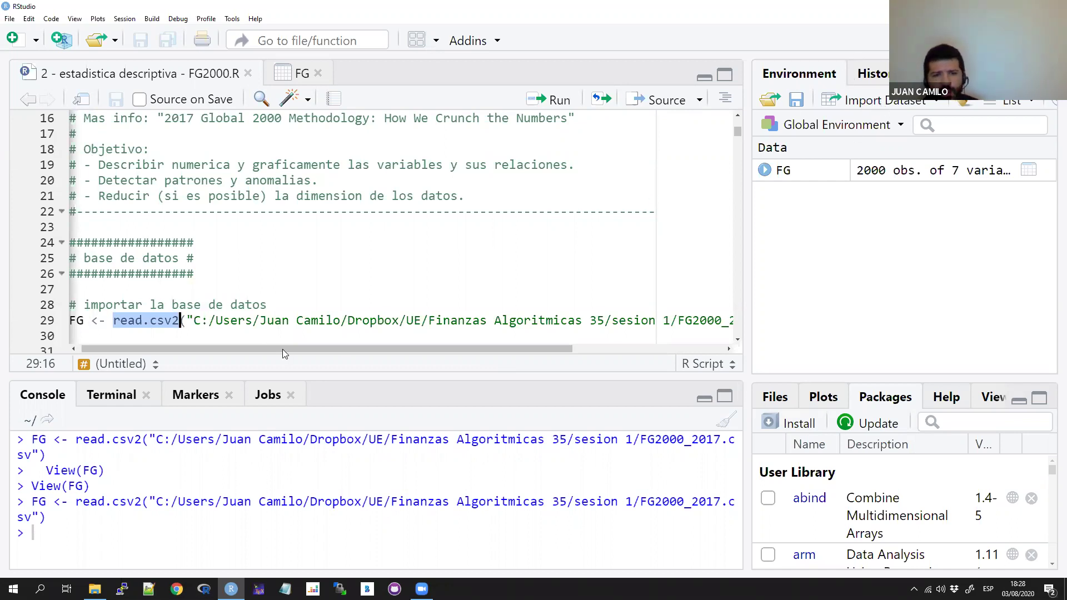
{"action": "left_click", "coordinate": [256, 318]}
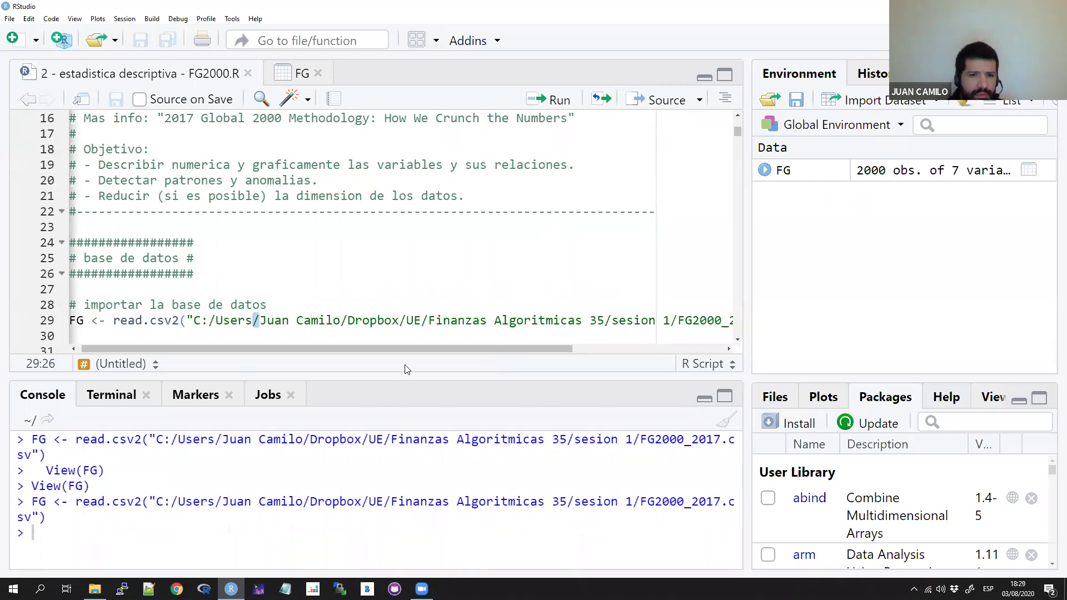
{"action": "scroll", "coordinate": [417, 348], "scroll_direction": "left", "scroll_amount": 1}
{"action": "scroll", "coordinate": [267, 306], "scroll_direction": "down", "scroll_amount": 1}
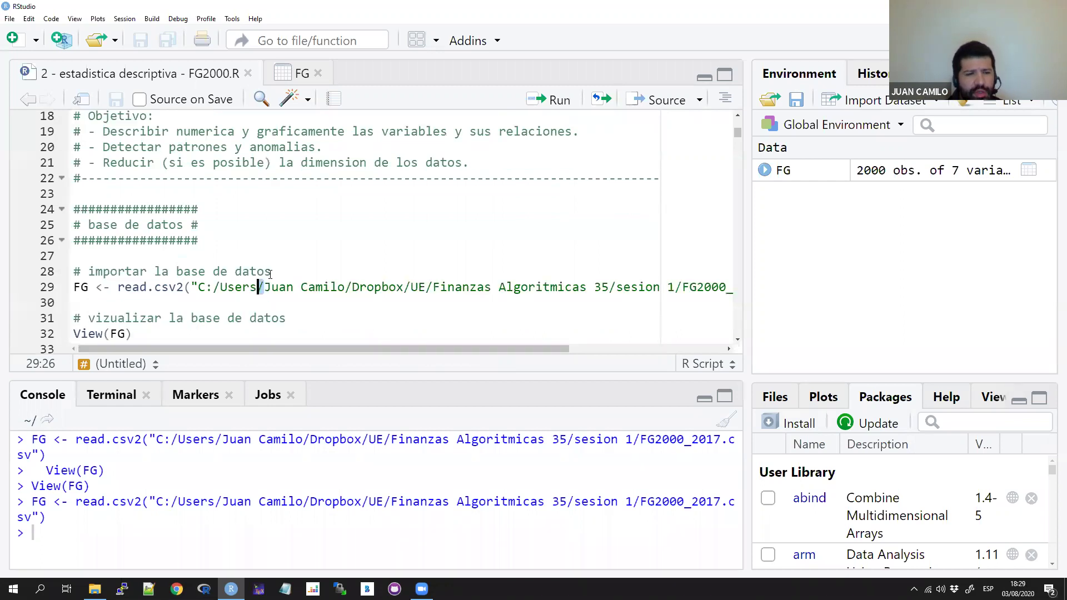
{"action": "scroll", "coordinate": [225, 257], "scroll_direction": "down", "scroll_amount": 1}
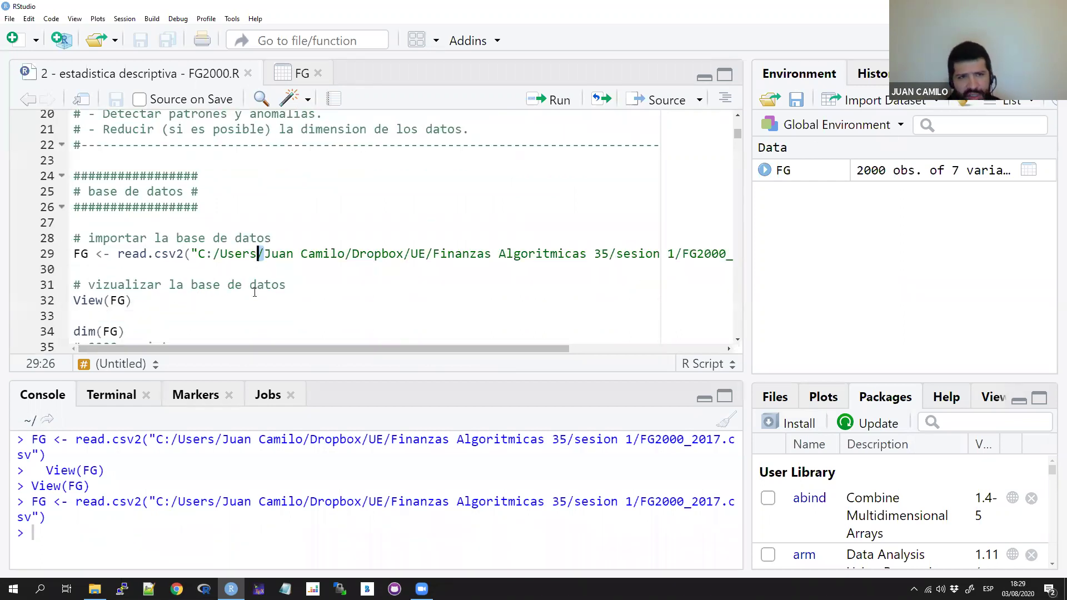
{"action": "left_click", "coordinate": [272, 73]}
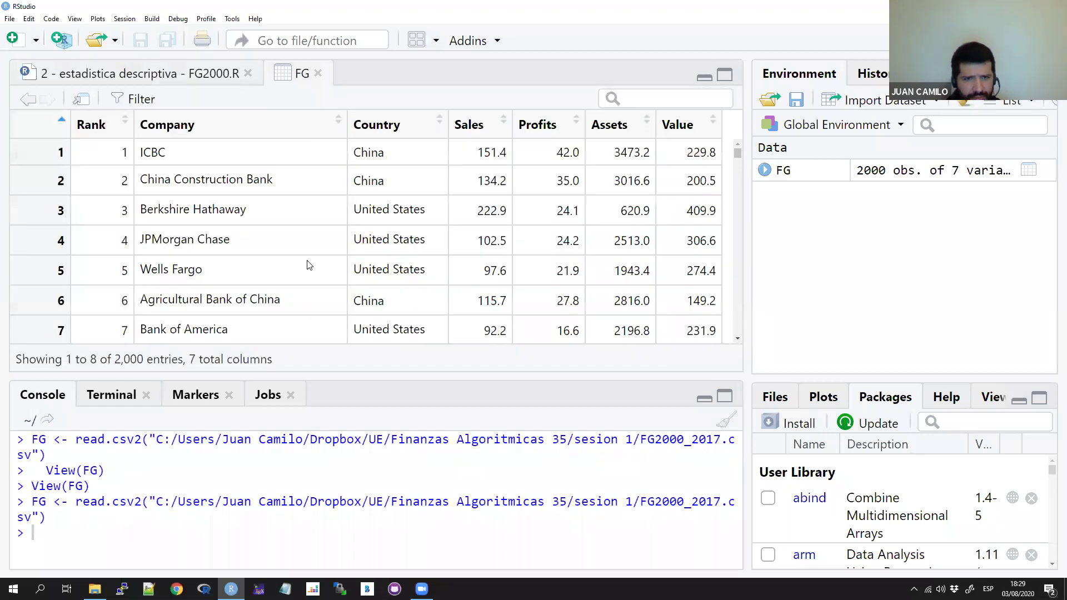
{"action": "left_click_drag", "start_coordinate": [742, 154], "coordinate": [740, 175]}
{"action": "scroll", "coordinate": [694, 231], "scroll_direction": "down", "scroll_amount": 8}
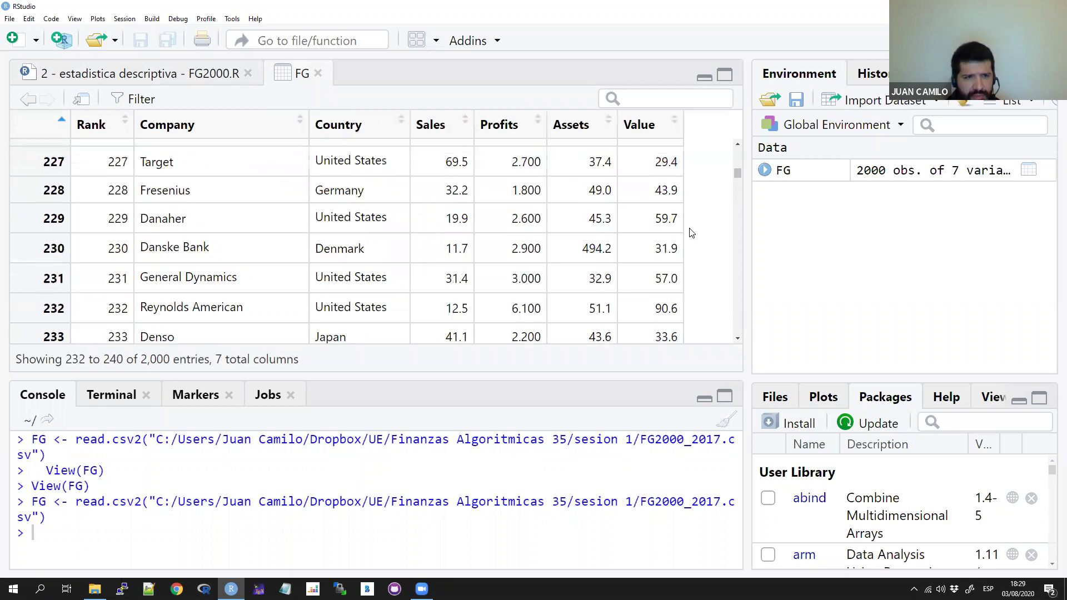
{"action": "scroll", "coordinate": [687, 233], "scroll_direction": "up", "scroll_amount": 3}
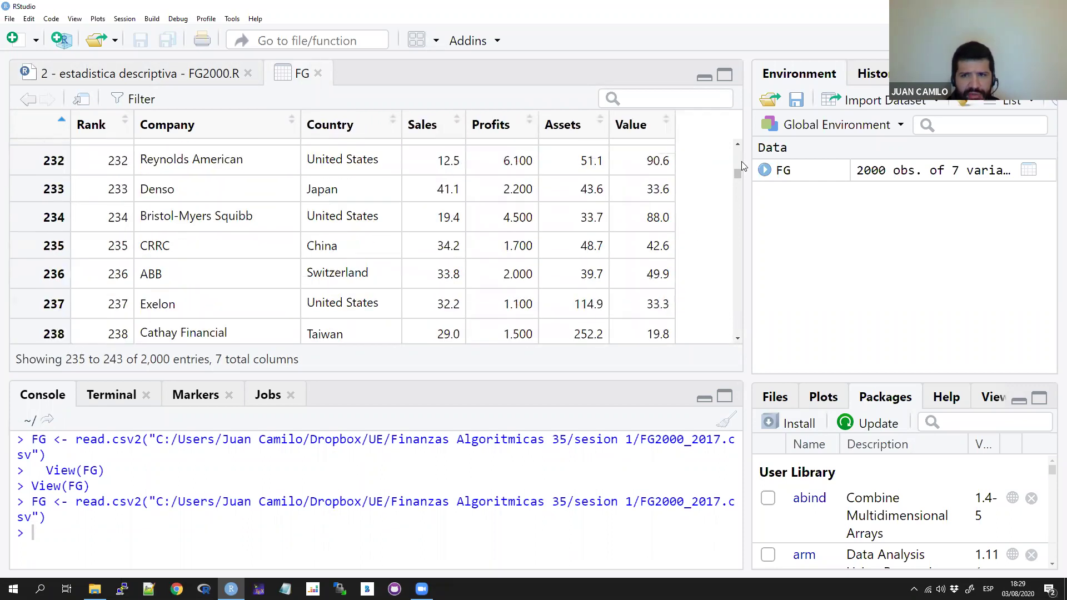
{"action": "left_click_drag", "start_coordinate": [736, 171], "coordinate": [738, 140]}
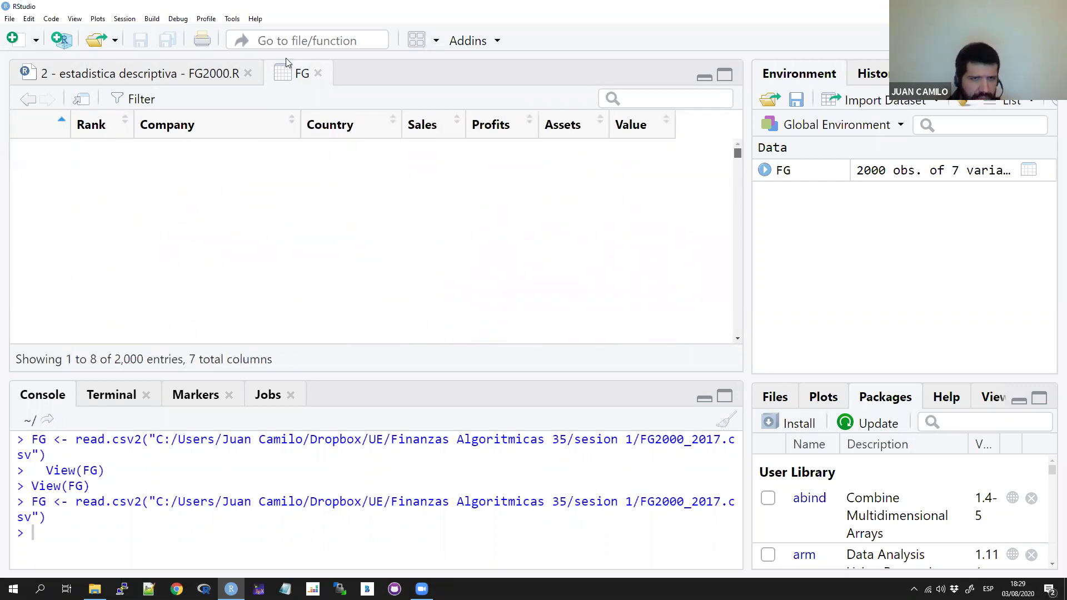
{"action": "left_click", "coordinate": [141, 83]}
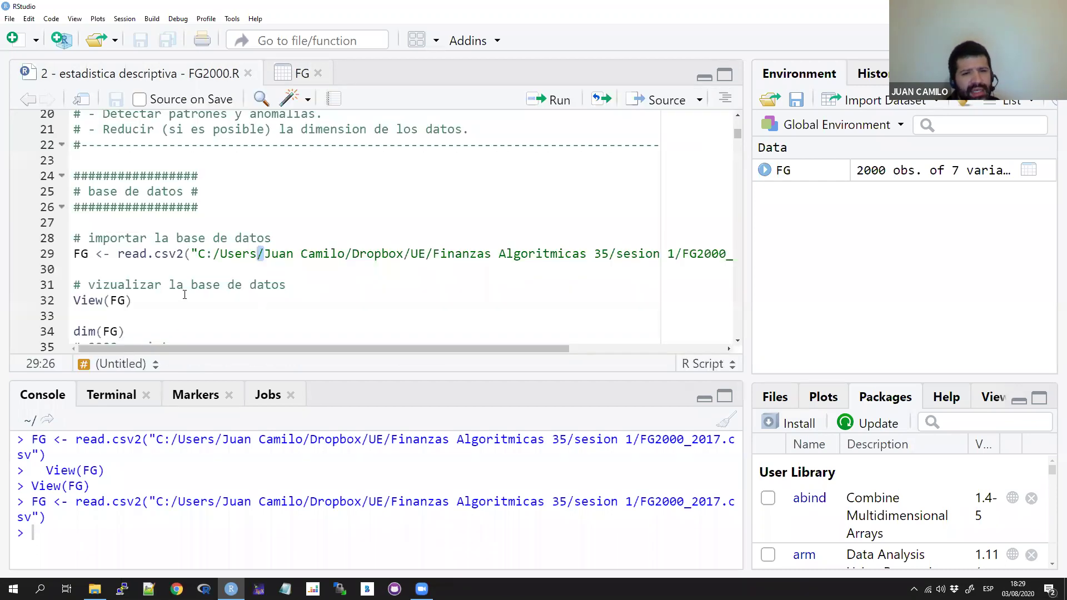
Widen the environment area, run dim(FG) on line 34 of the script, and highlight its console output
{"action": "scroll", "coordinate": [184, 295], "scroll_direction": "down", "scroll_amount": 2}
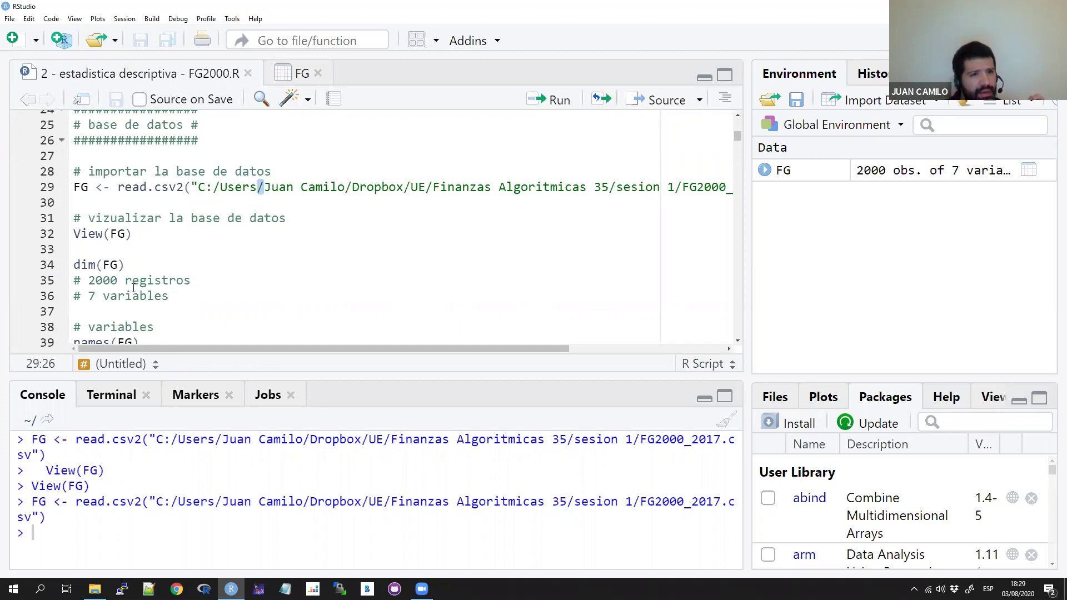
{"action": "left_click", "coordinate": [152, 264]}
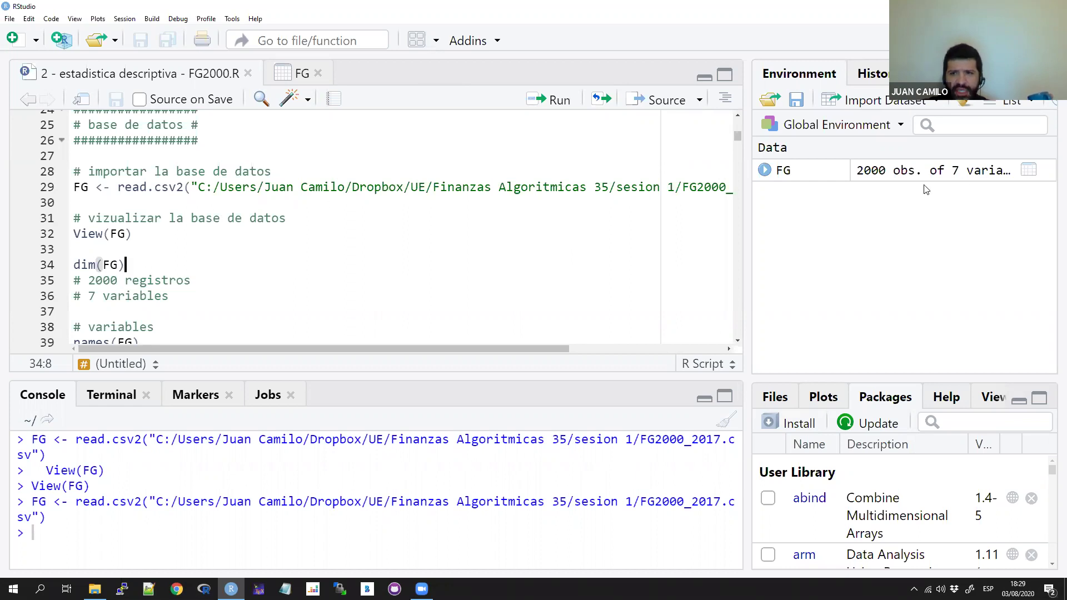
{"action": "left_click_drag", "start_coordinate": [751, 378], "coordinate": [728, 377]}
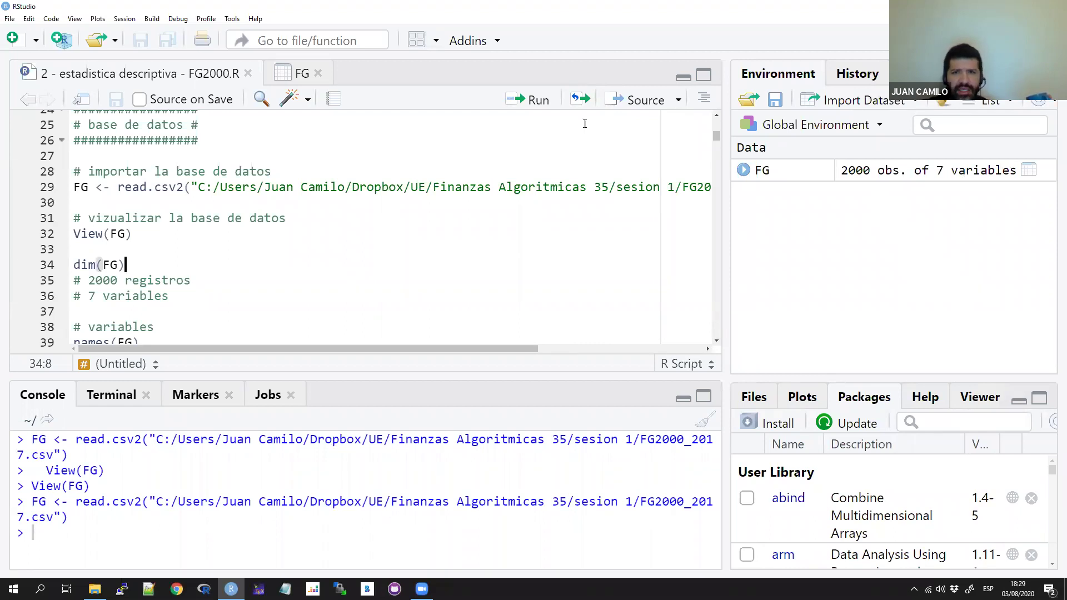
{"action": "left_click", "coordinate": [527, 100]}
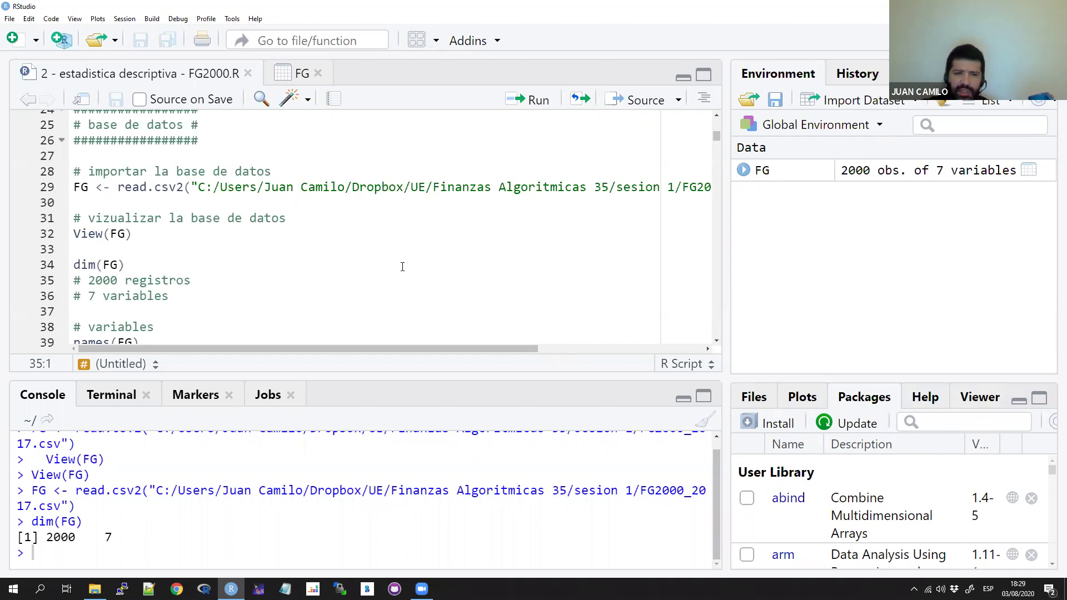
{"action": "scroll", "coordinate": [290, 237], "scroll_direction": "down", "scroll_amount": 1}
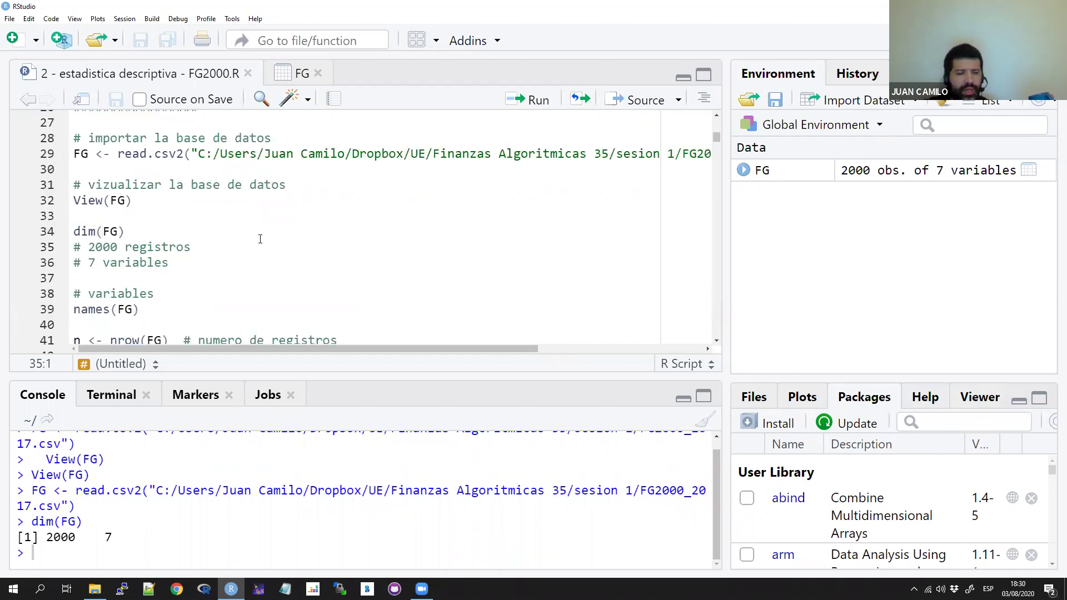
{"action": "scroll", "coordinate": [236, 248], "scroll_direction": "down", "scroll_amount": 1}
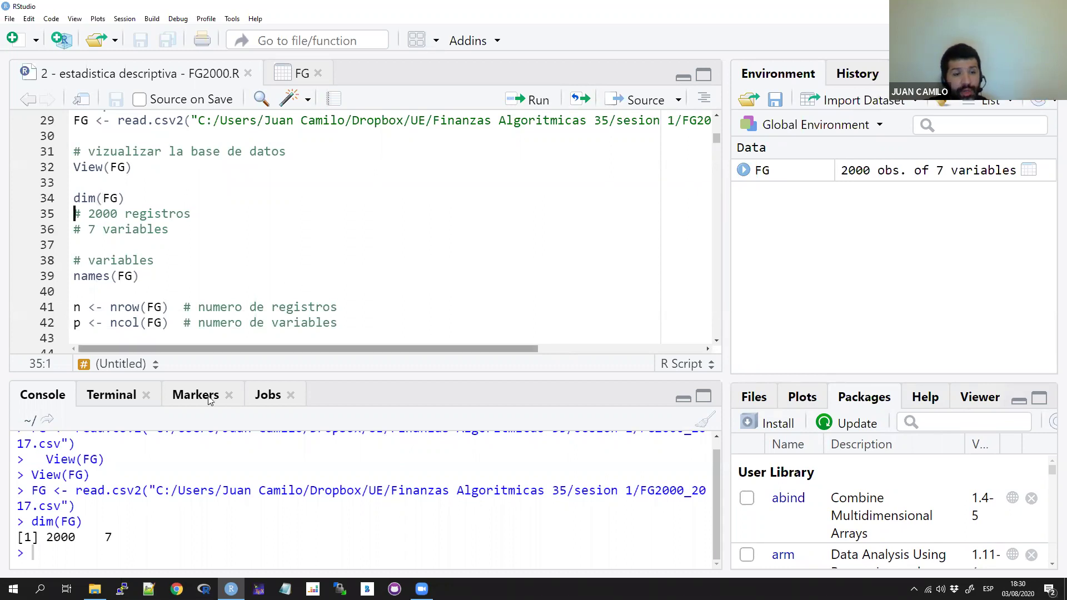
{"action": "scroll", "coordinate": [289, 273], "scroll_direction": "down", "scroll_amount": 3}
{"action": "scroll", "coordinate": [290, 273], "scroll_direction": "up", "scroll_amount": 5}
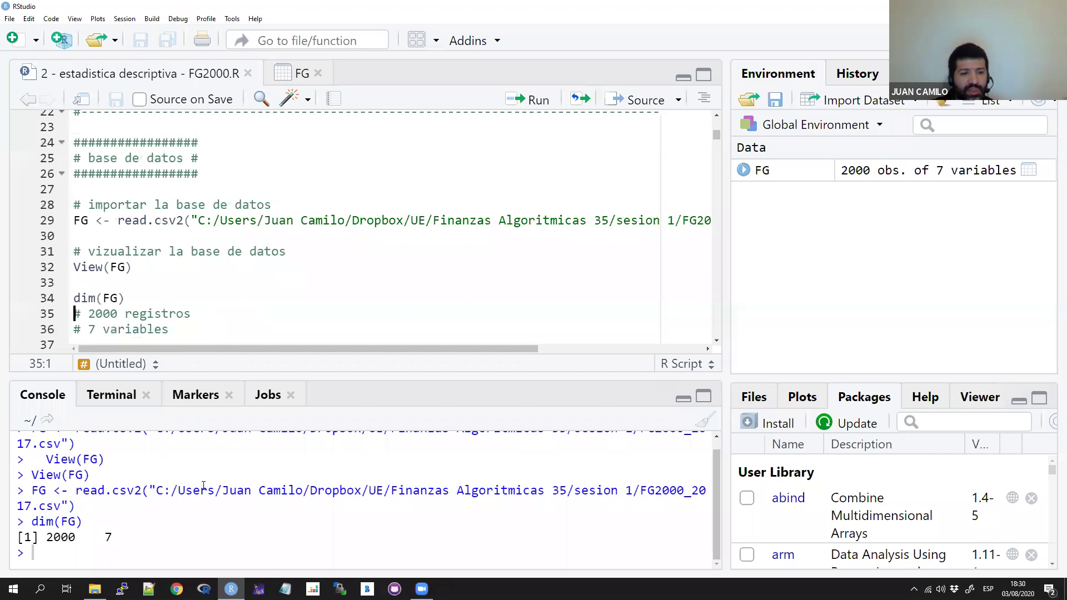
{"action": "left_click_drag", "start_coordinate": [123, 522], "coordinate": [201, 532]}
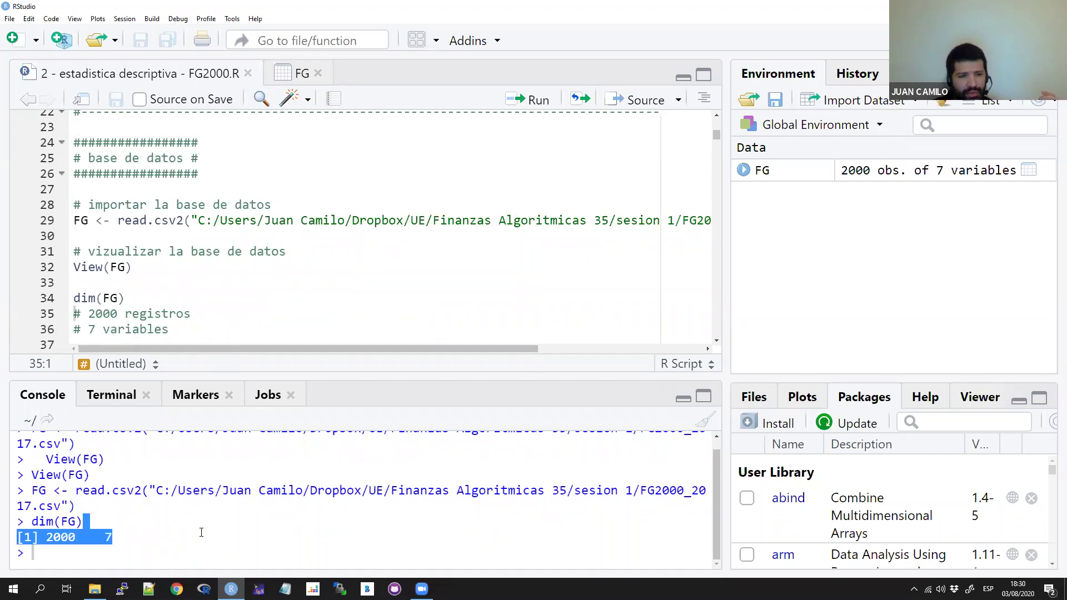
Query the object type of FG in the console with class(FG)
{"action": "left_click", "coordinate": [262, 537]}
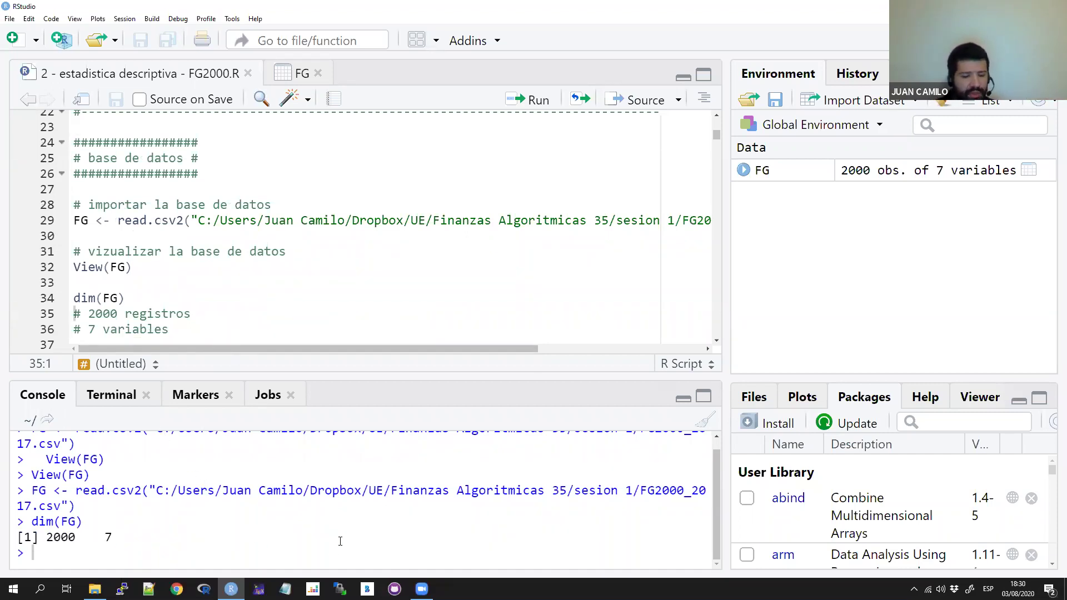
{"action": "type", "text": "class("}
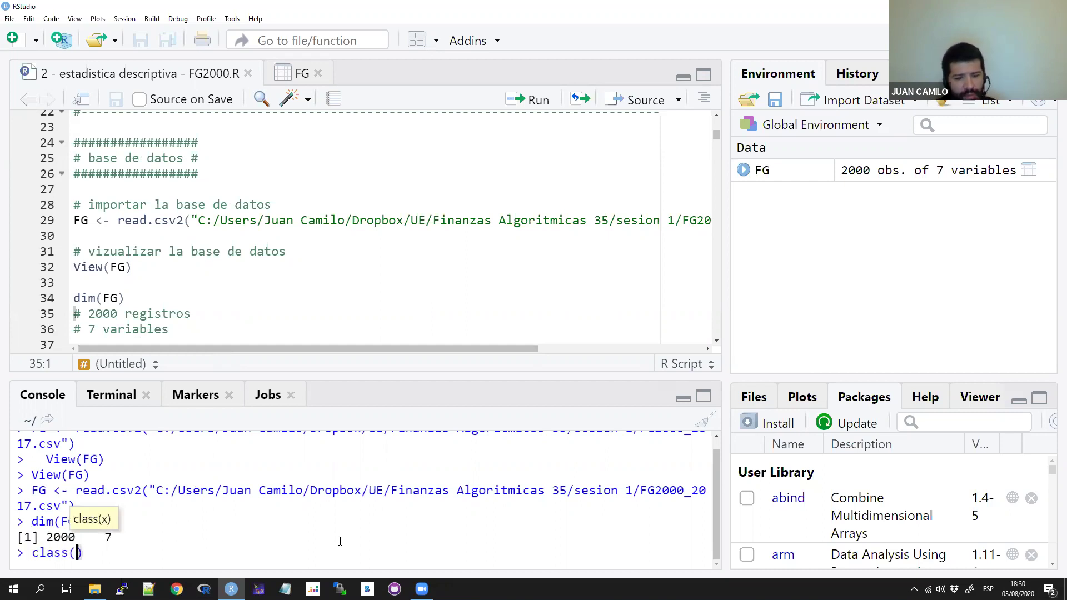
{"action": "type", "text": "FG"}
{"action": "key", "text": "Return"}
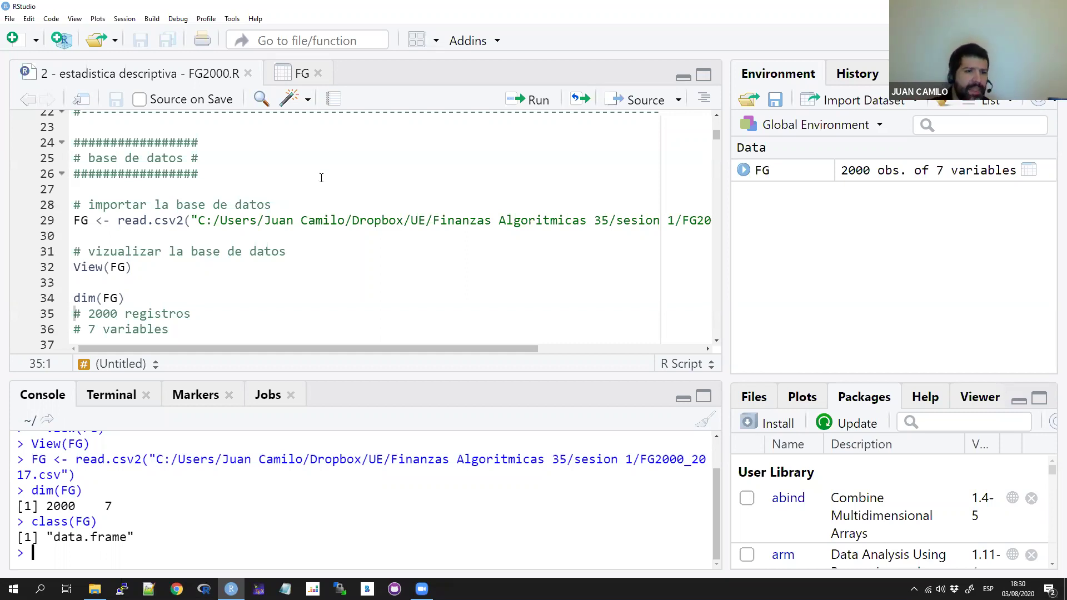
Clear the console, run names(FG) on line 39 of the script, and highlight the Rank variable in the output
{"action": "scroll", "coordinate": [307, 233], "scroll_direction": "down", "scroll_amount": 2}
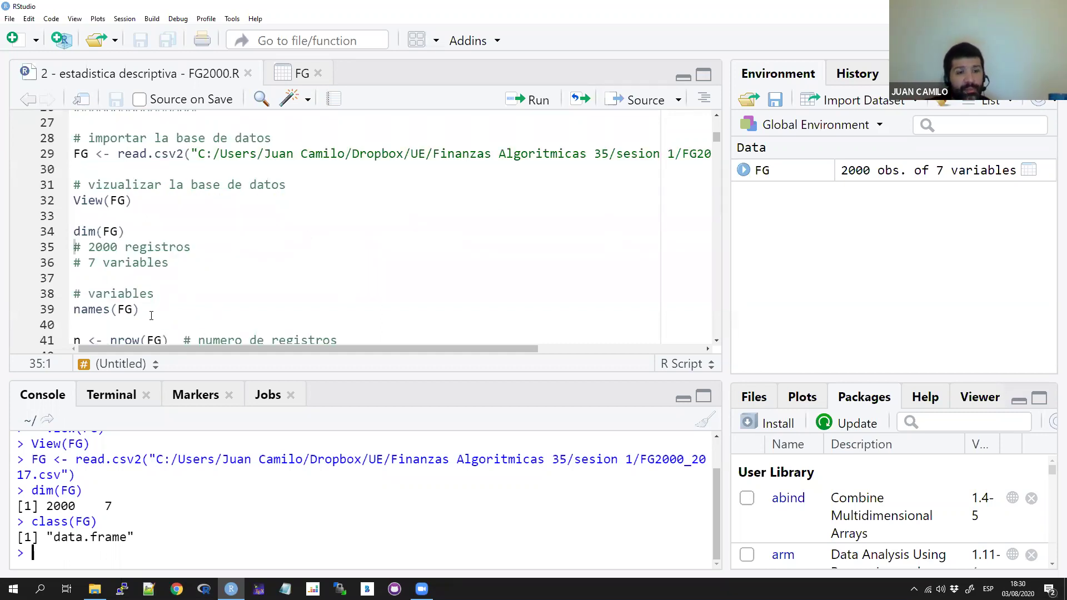
{"action": "left_click_drag", "start_coordinate": [143, 311], "coordinate": [73, 310]}
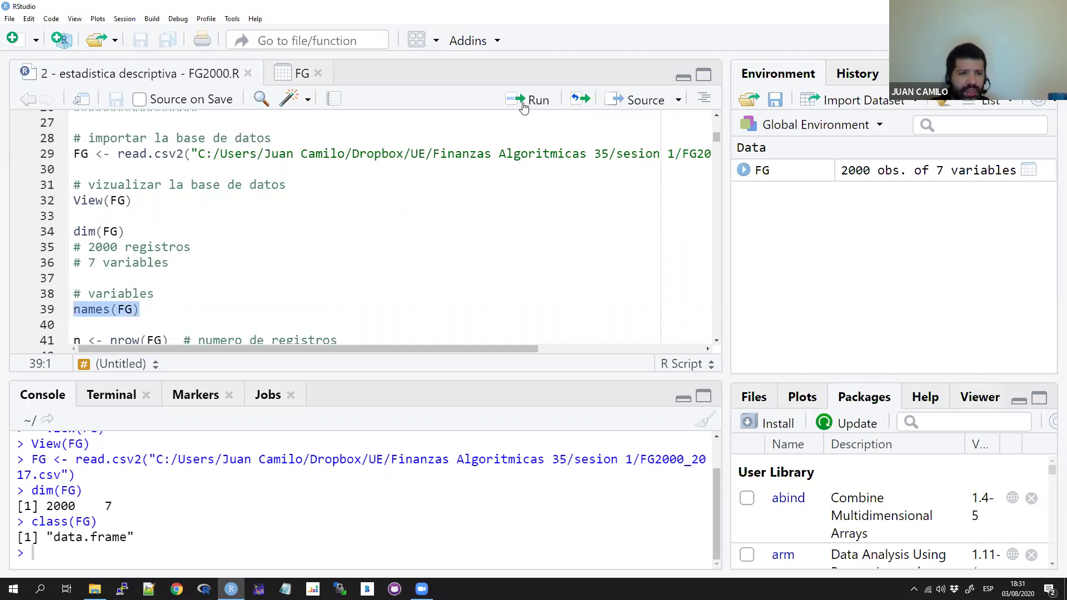
{"action": "left_click", "coordinate": [706, 425]}
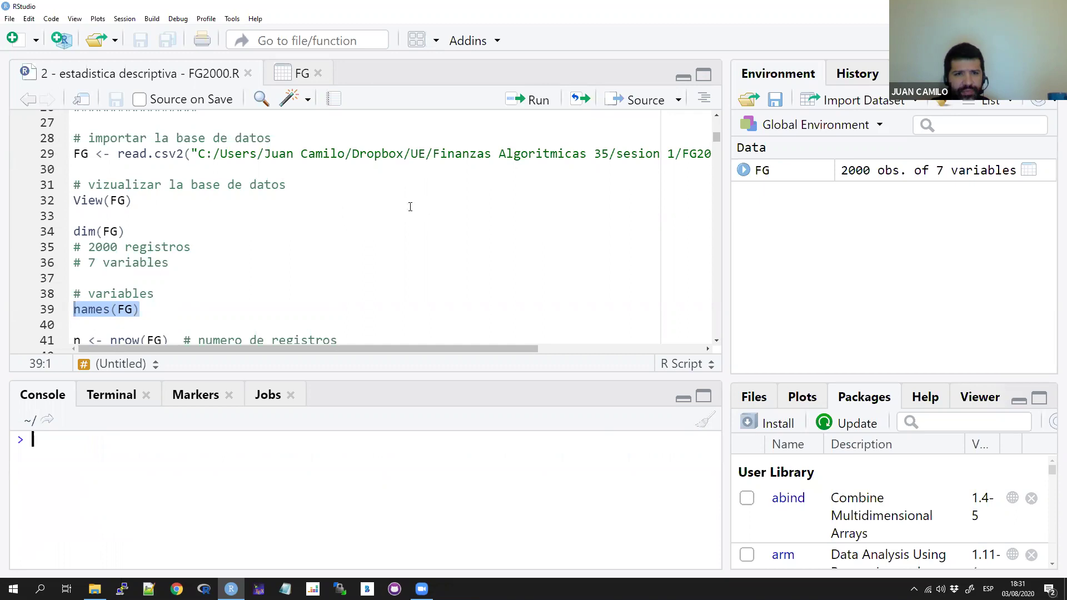
{"action": "key", "text": "ctrl+Return"}
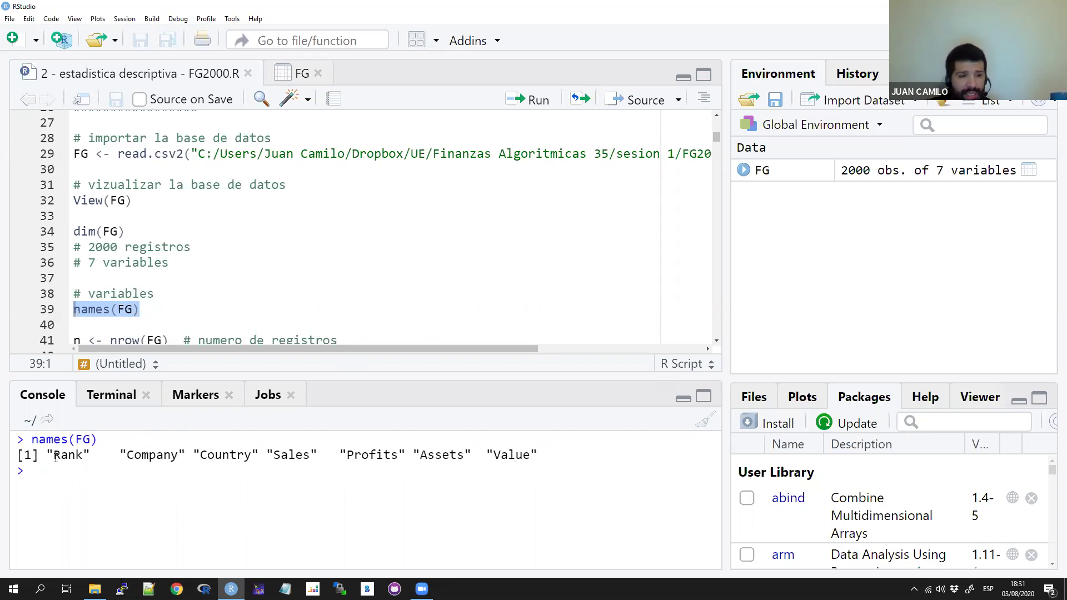
{"action": "left_click_drag", "start_coordinate": [83, 454], "coordinate": [59, 459]}
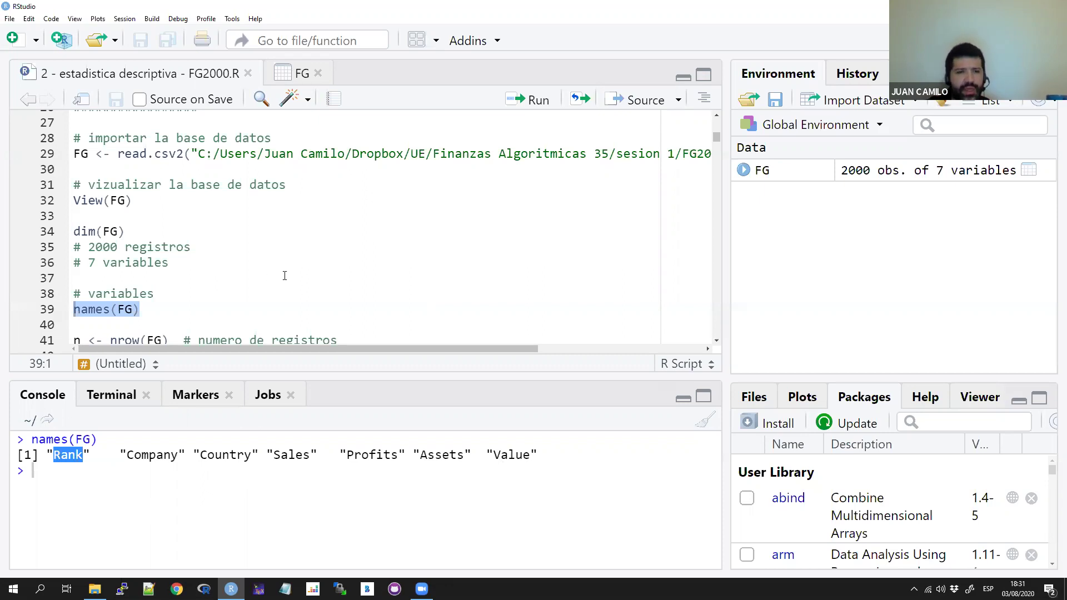
Run only n <- nrow(FG) on line 41 to store the number of records in n
{"action": "scroll", "coordinate": [285, 275], "scroll_direction": "down", "scroll_amount": 1}
{"action": "left_click", "coordinate": [177, 309]}
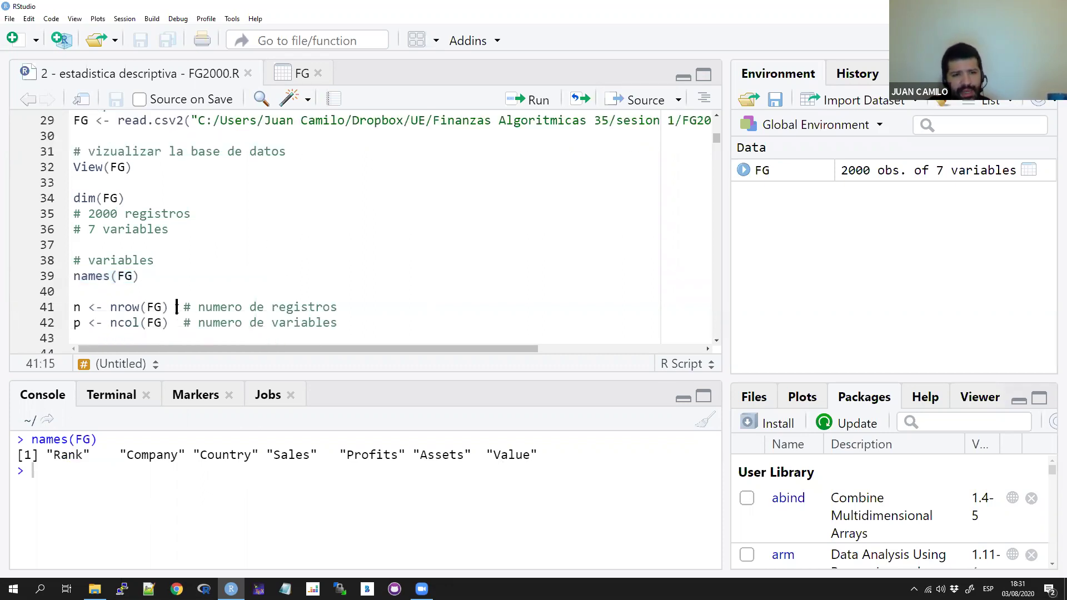
{"action": "left_click_drag", "start_coordinate": [110, 309], "coordinate": [168, 309]}
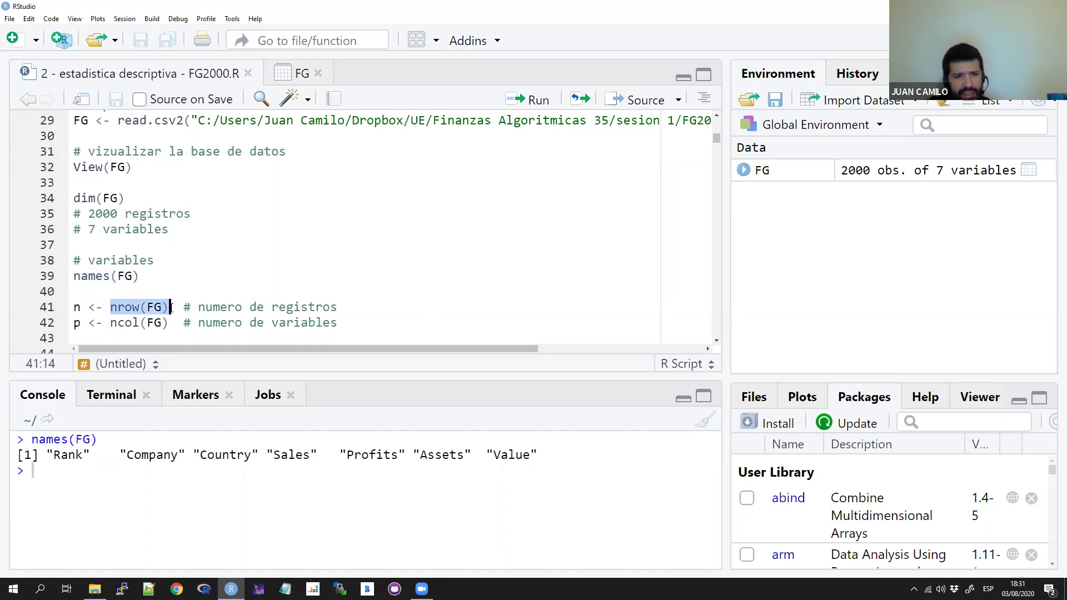
{"action": "left_click", "coordinate": [97, 305]}
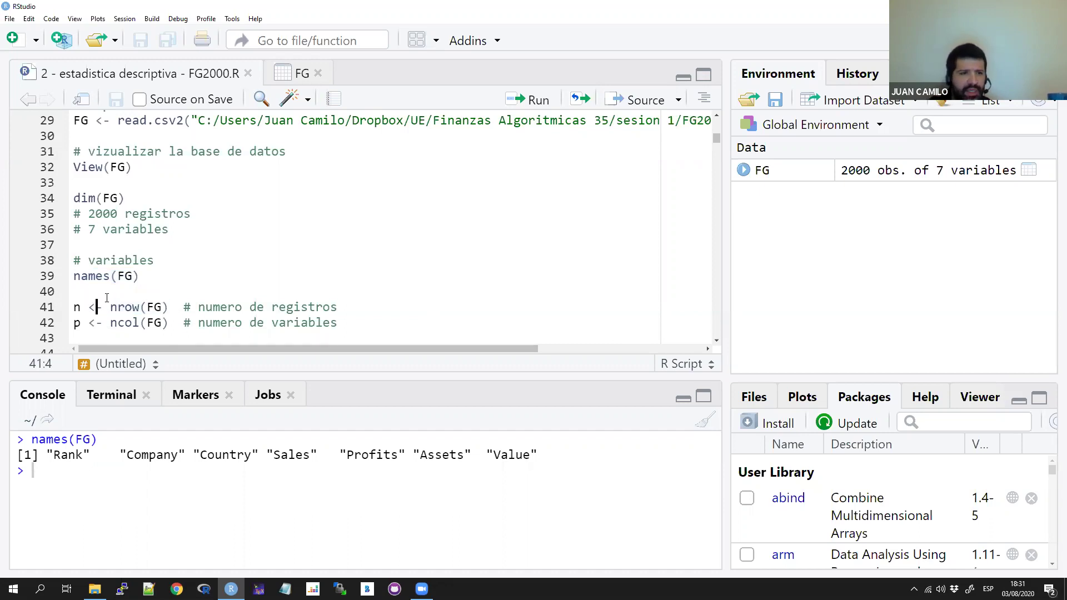
{"action": "left_click", "coordinate": [89, 309]}
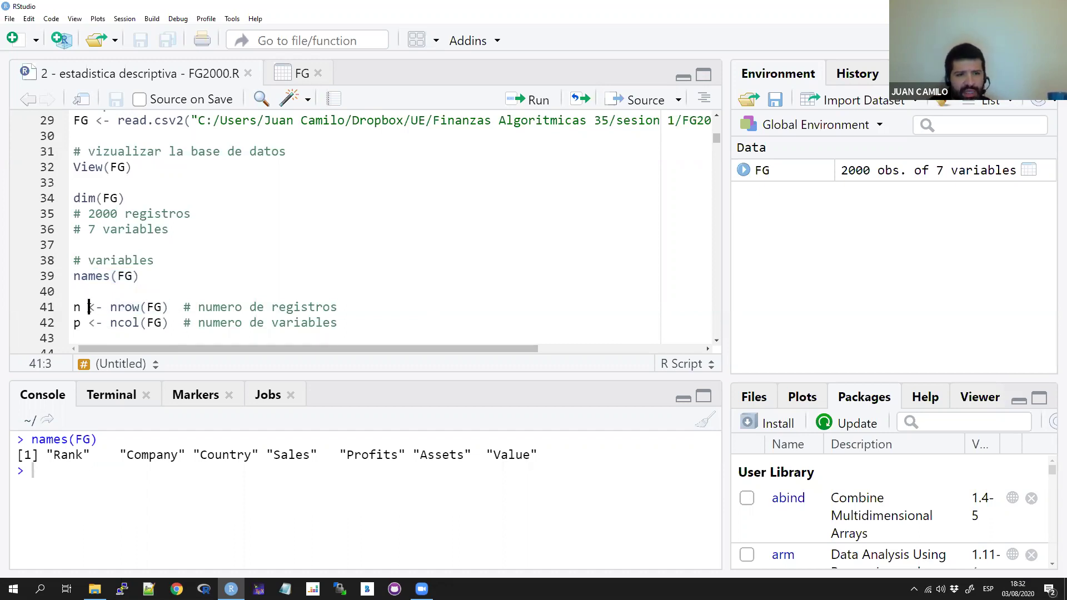
{"action": "left_click_drag", "start_coordinate": [75, 307], "coordinate": [170, 309]}
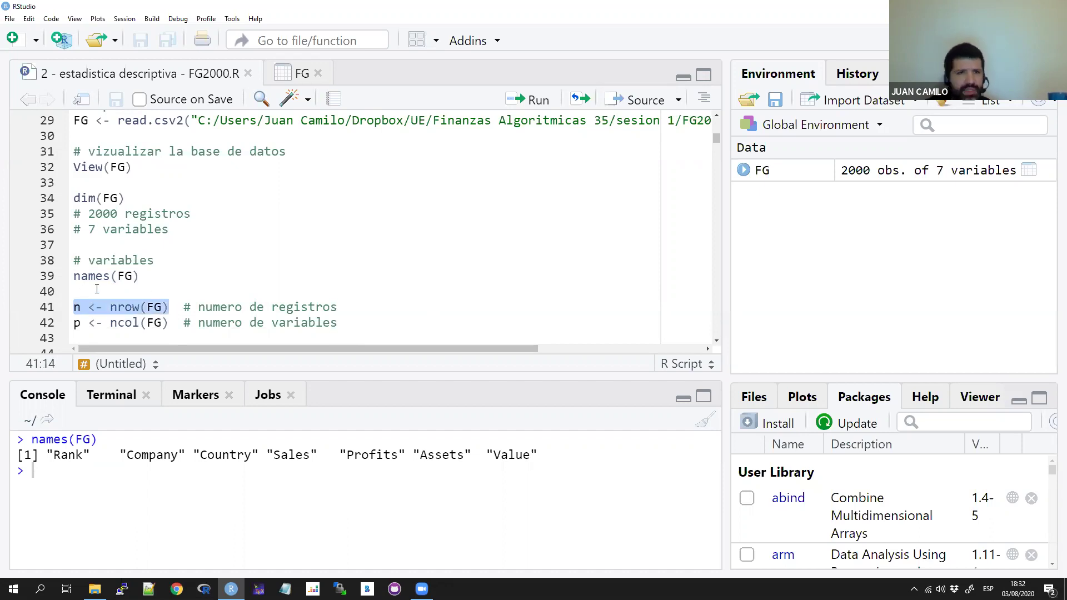
{"action": "left_click", "coordinate": [521, 103]}
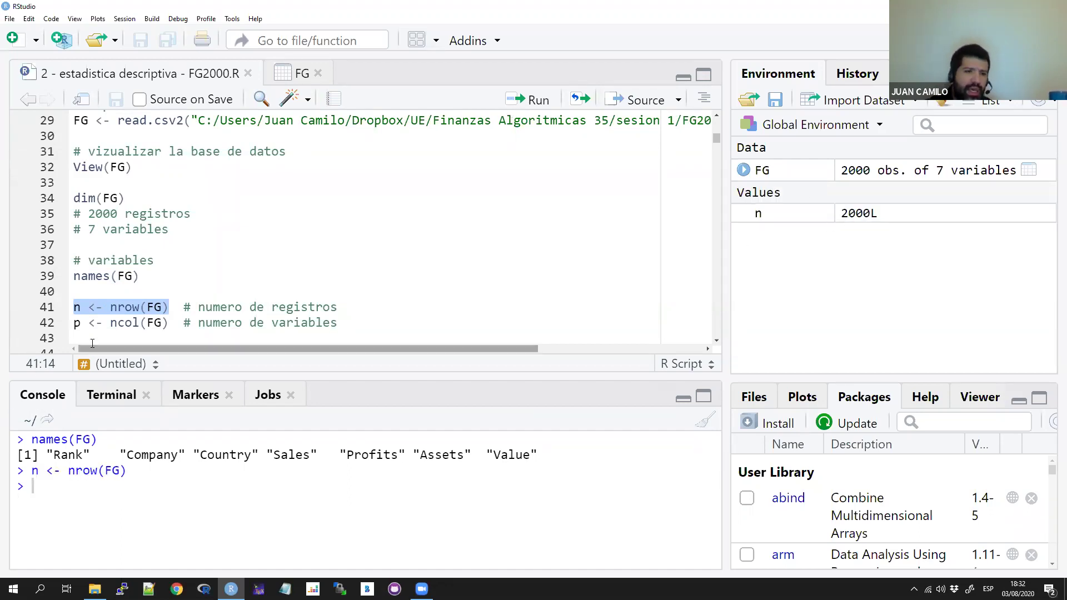
Run p <- ncol(FG) on line 42 to store the number of variables in p
{"action": "left_click_drag", "start_coordinate": [170, 322], "coordinate": [74, 321]}
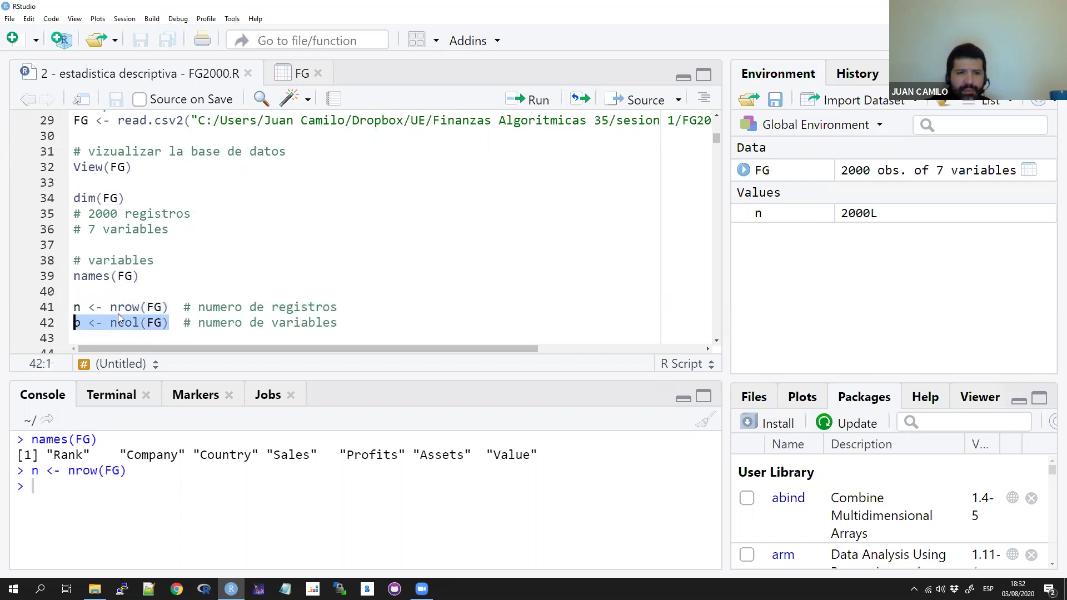
{"action": "left_click", "coordinate": [529, 103]}
{"action": "left_click", "coordinate": [526, 106]}
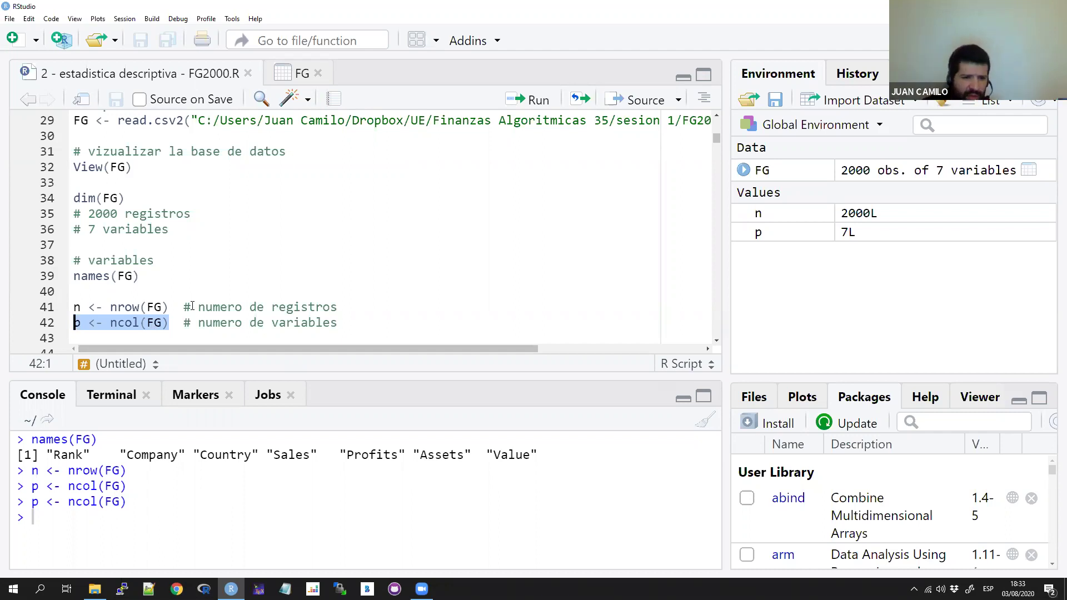
Add a space inside each outer parenthesis on line 45 so it reads any( is.na(FG) )
{"action": "scroll", "coordinate": [256, 252], "scroll_direction": "down", "scroll_amount": 2}
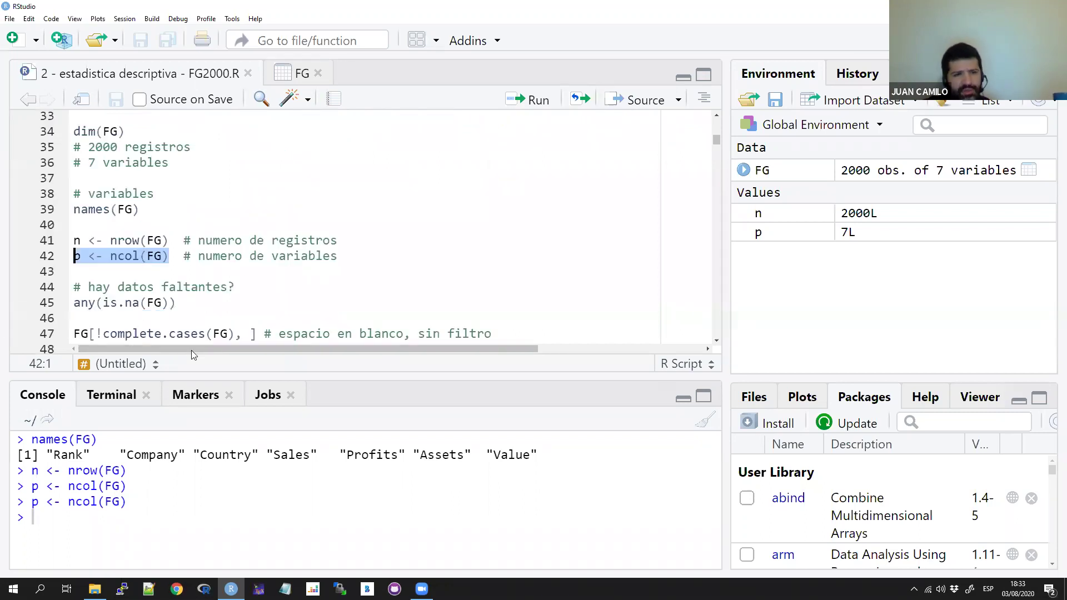
{"action": "left_click_drag", "start_coordinate": [174, 302], "coordinate": [58, 301]}
{"action": "left_click", "coordinate": [104, 309]}
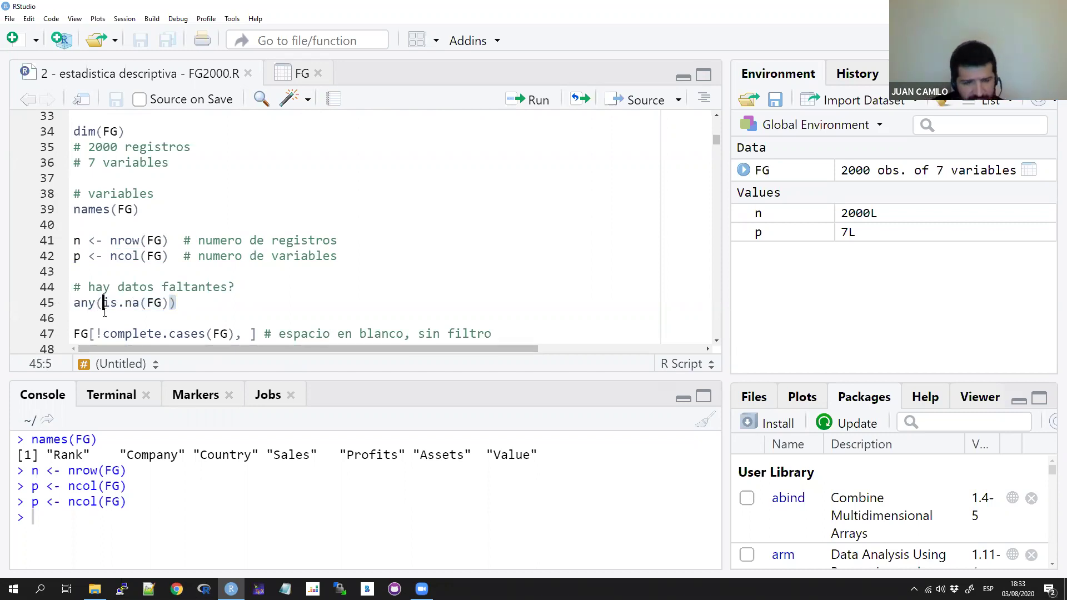
{"action": "key", "text": "Right"}
{"action": "key", "text": "Right"}
{"action": "key", "text": "Right"}
{"action": "key", "text": "Right"}
{"action": "key", "text": "Right"}
{"action": "key", "text": "Right"}
{"action": "key", "text": "Right"}
{"action": "key", "text": "Right"}
{"action": "key", "text": "Right"}
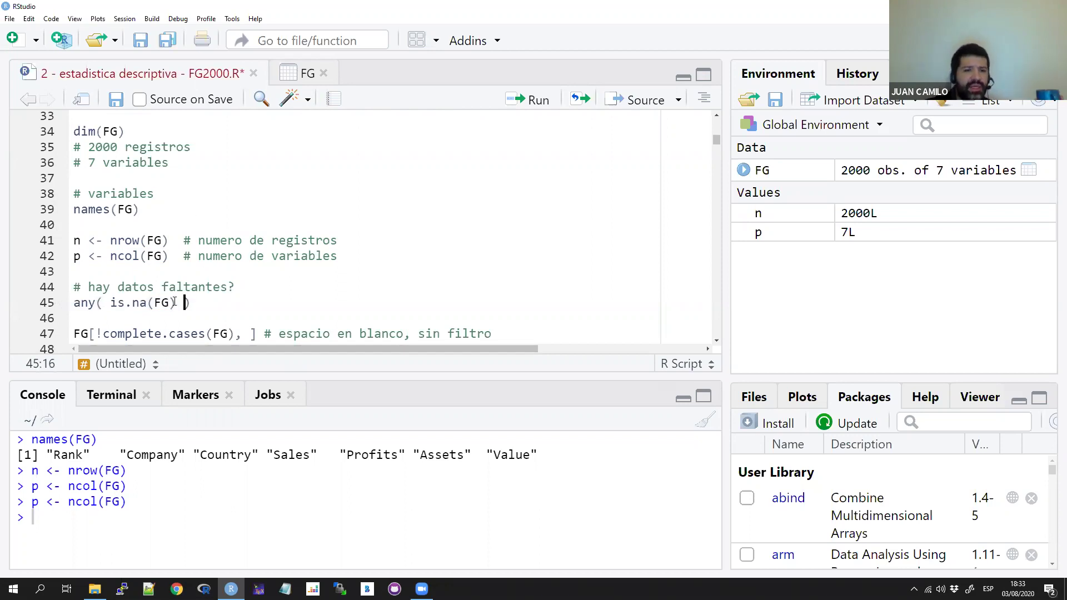
Highlight is.na(FG) on line 45, browse the records in the FG data table, and return to the script
{"action": "left_click_drag", "start_coordinate": [175, 303], "coordinate": [110, 302]}
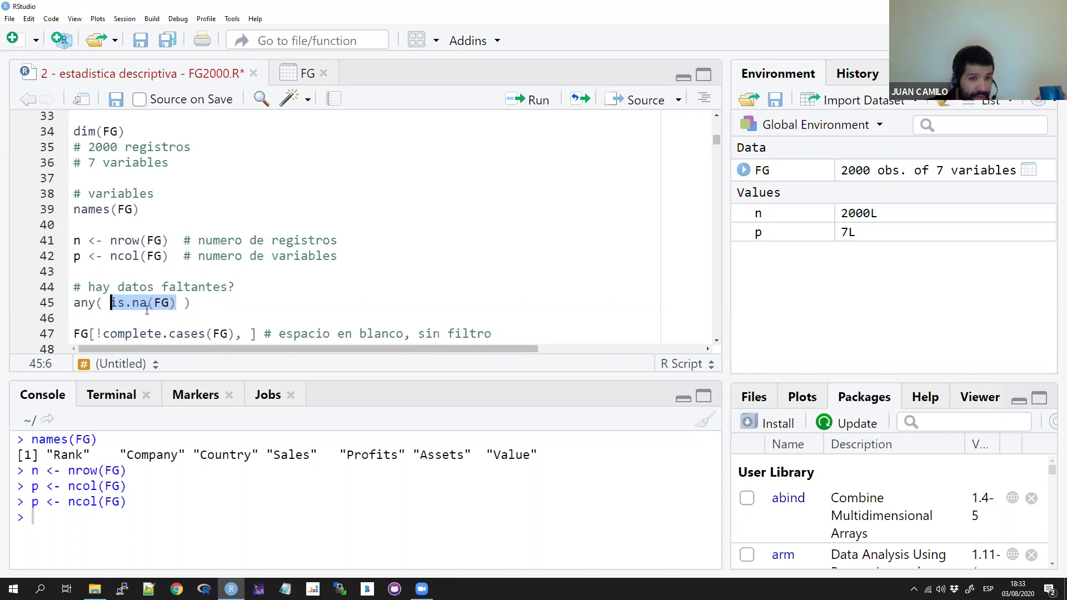
{"action": "left_click", "coordinate": [306, 69]}
{"action": "scroll", "coordinate": [701, 181], "scroll_direction": "down", "scroll_amount": 10}
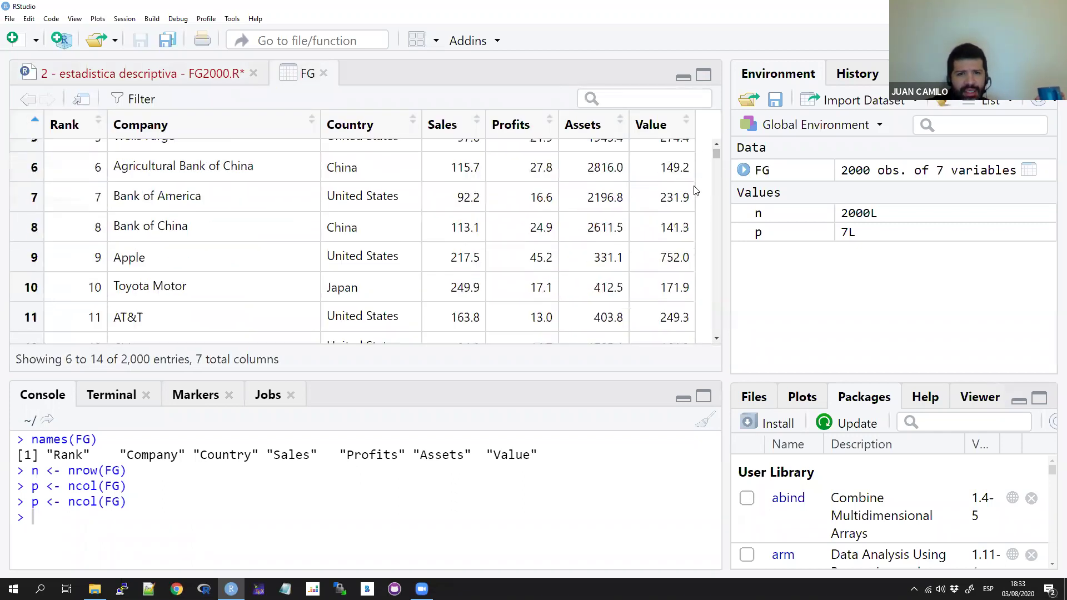
{"action": "scroll", "coordinate": [690, 195], "scroll_direction": "down", "scroll_amount": 4}
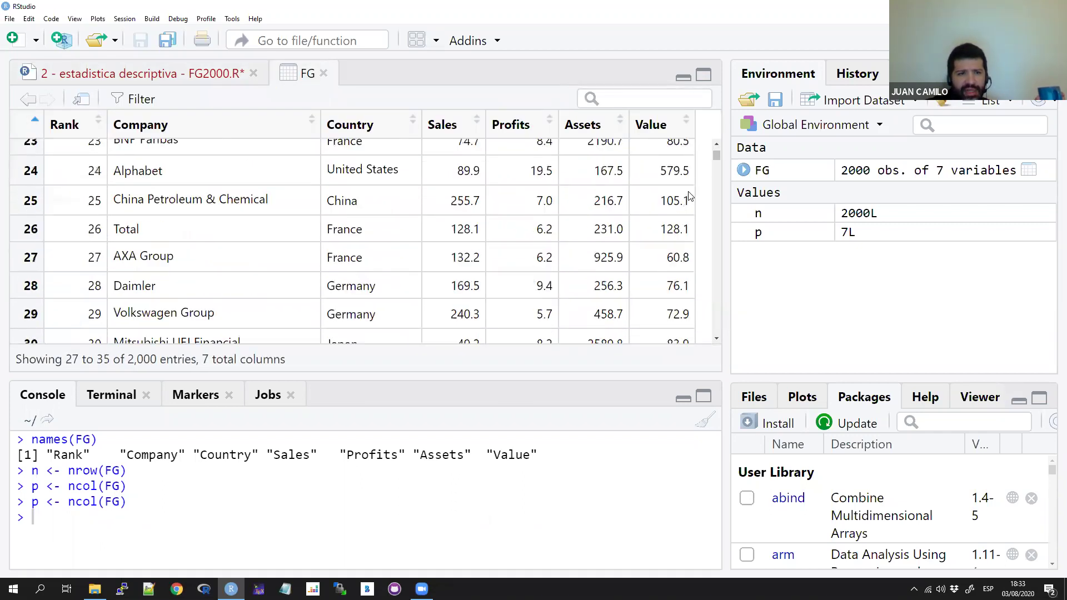
{"action": "scroll", "coordinate": [235, 174], "scroll_direction": "down", "scroll_amount": 1}
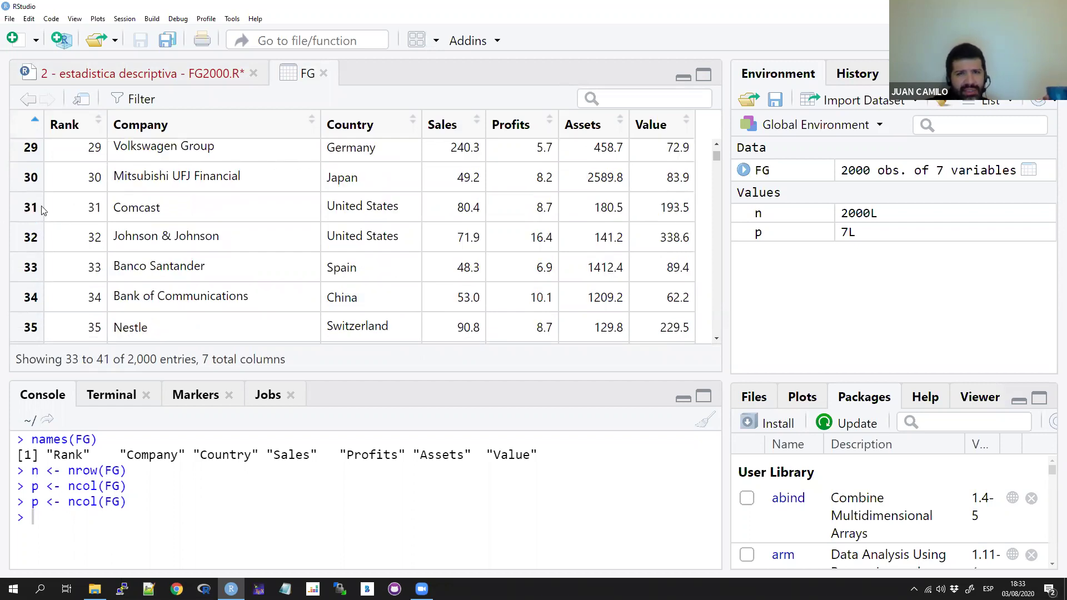
{"action": "left_click", "coordinate": [123, 77]}
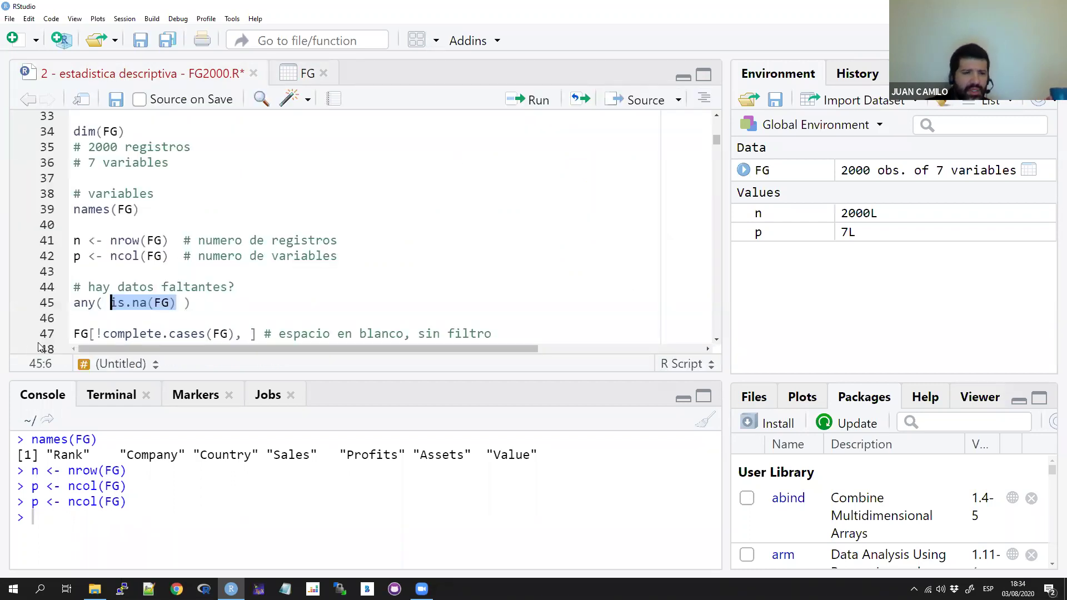
Highlight the any and is.na(FG) parts of line 45, and run any( is.na(FG) ) to check for missing data
{"action": "left_click", "coordinate": [178, 302]}
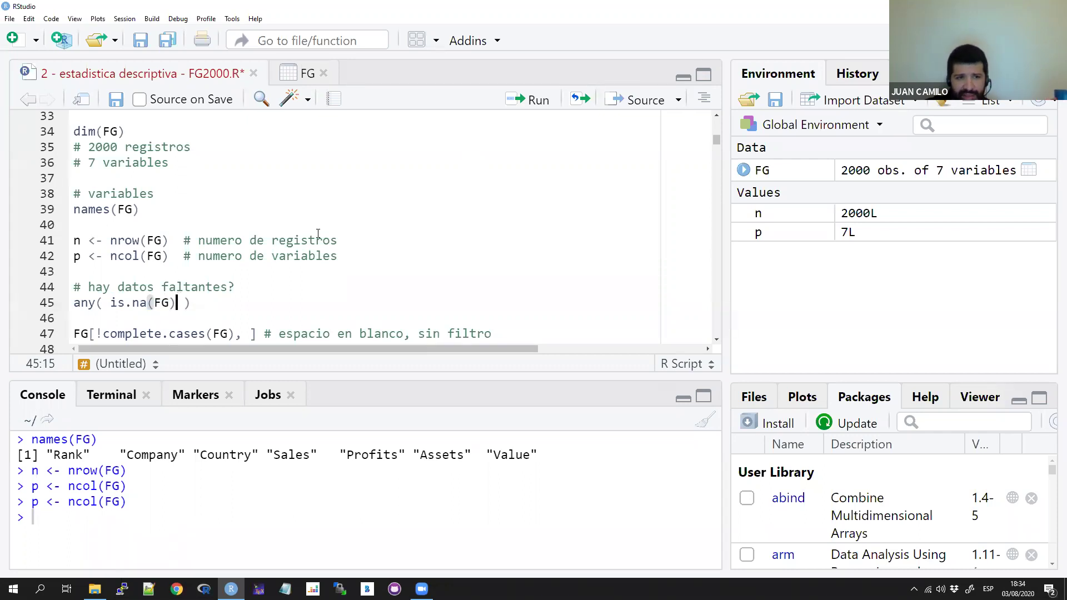
{"action": "left_click_drag", "start_coordinate": [110, 303], "coordinate": [176, 303]}
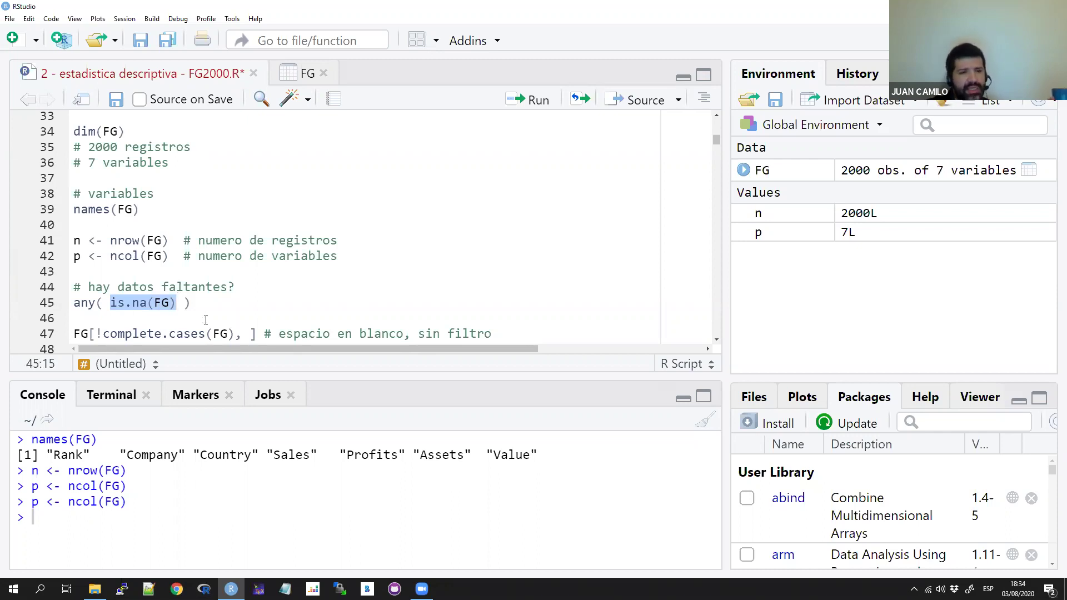
{"action": "left_click_drag", "start_coordinate": [96, 303], "coordinate": [71, 301]}
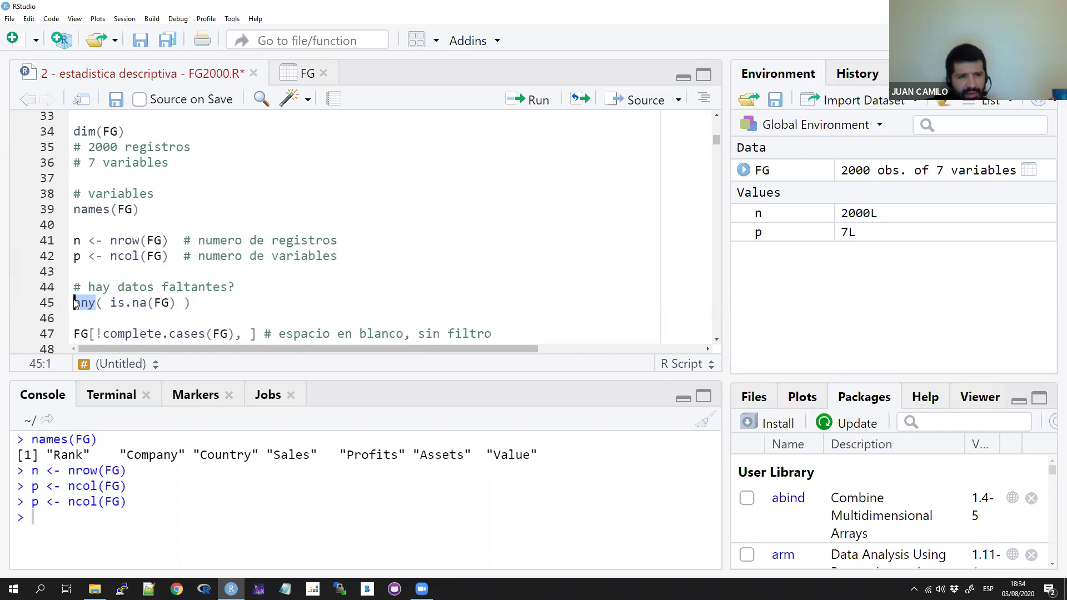
{"action": "left_click", "coordinate": [213, 300]}
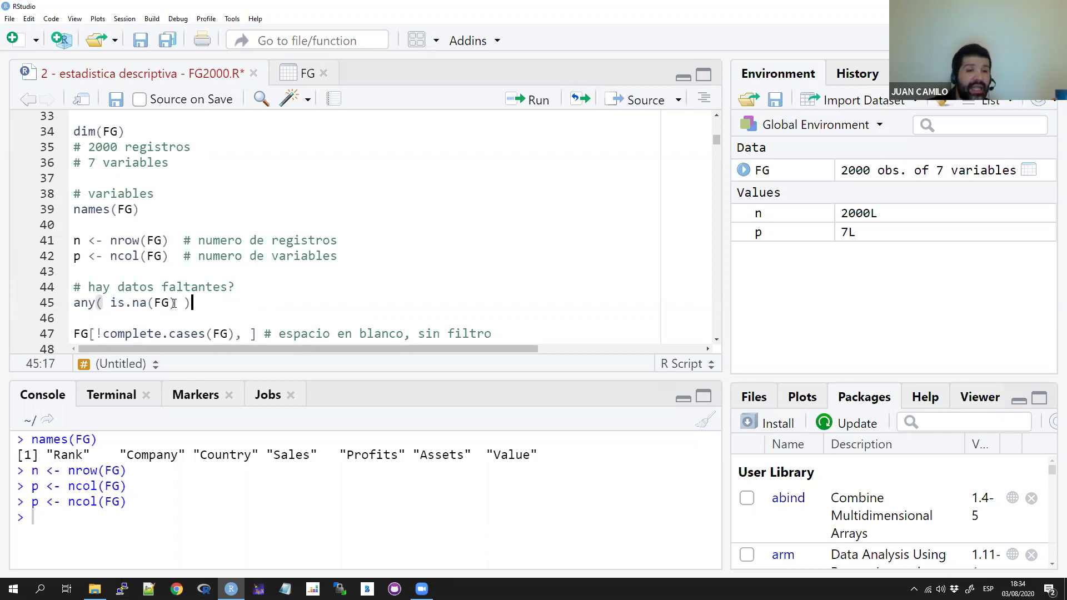
{"action": "left_click_drag", "start_coordinate": [176, 303], "coordinate": [110, 303]}
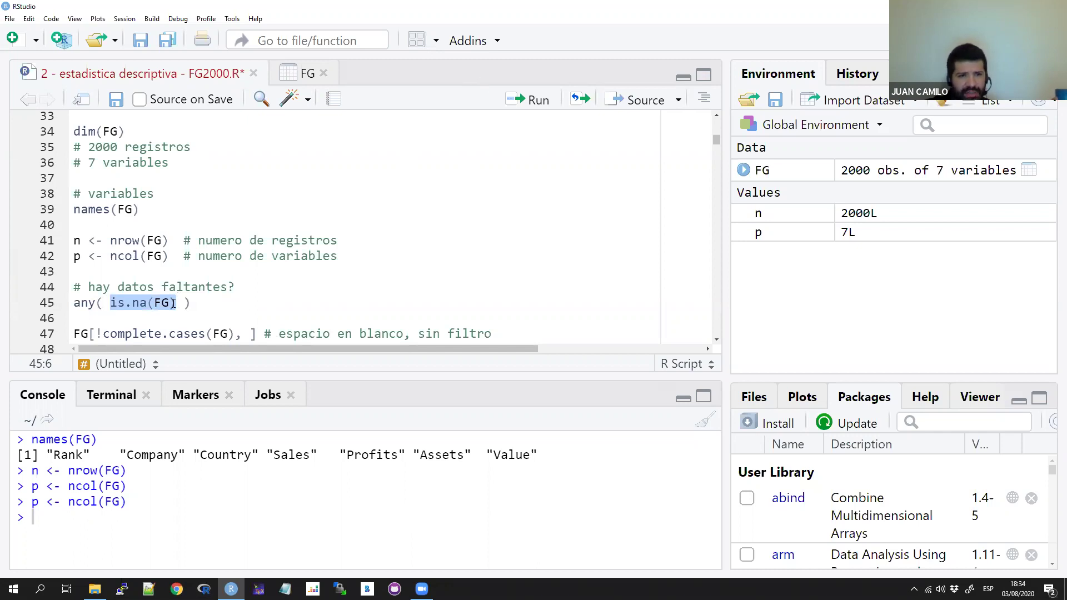
{"action": "left_click", "coordinate": [207, 305]}
{"action": "left_click_drag", "start_coordinate": [94, 303], "coordinate": [67, 308]}
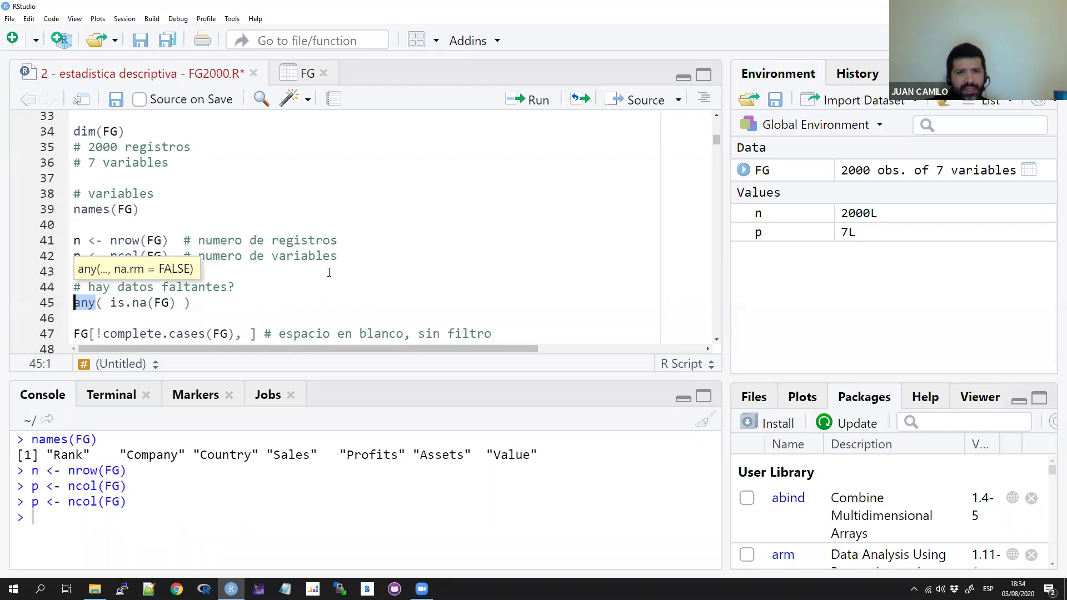
{"action": "left_click", "coordinate": [227, 294]}
{"action": "left_click_drag", "start_coordinate": [95, 303], "coordinate": [193, 303]}
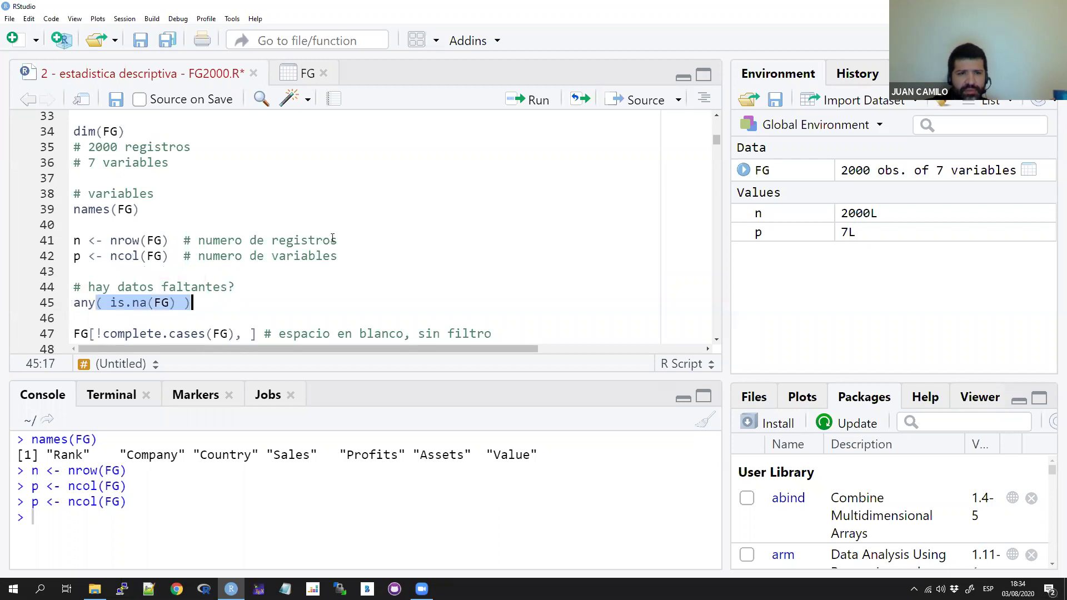
{"action": "left_click", "coordinate": [202, 306]}
{"action": "left_click", "coordinate": [534, 100]}
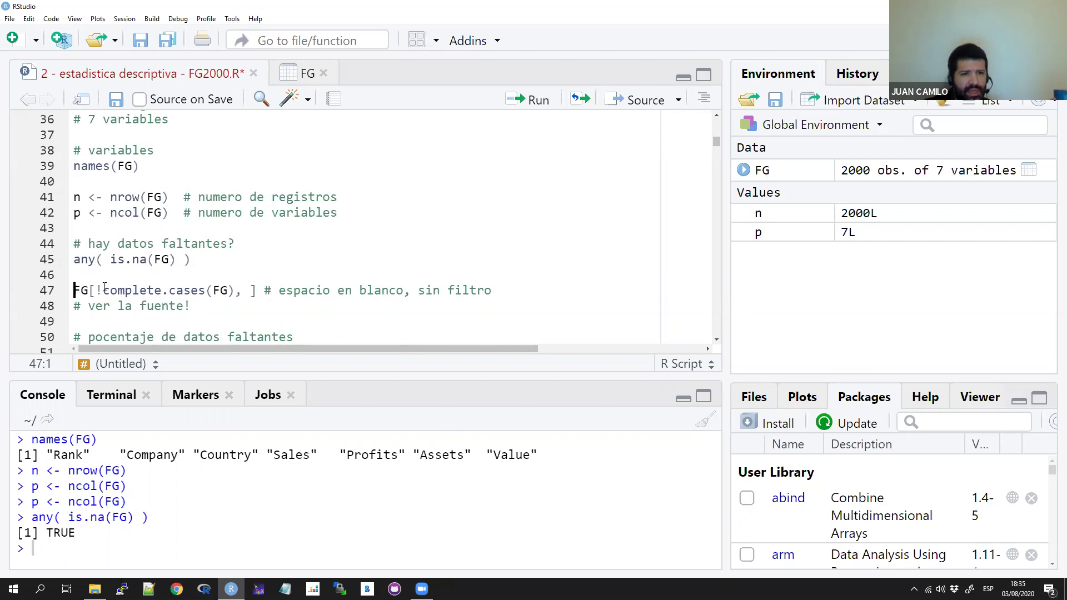
Highlight complete.cases(FG) and the ! negation operator in the row condition on line 47
{"action": "left_click_drag", "start_coordinate": [105, 286], "coordinate": [234, 284]}
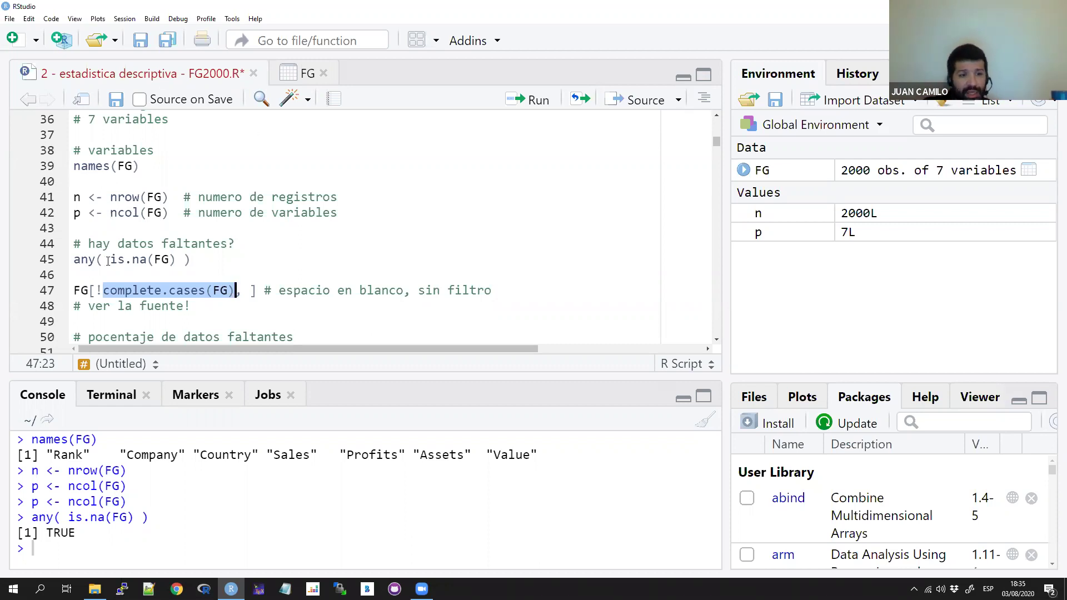
{"action": "left_click", "coordinate": [96, 291]}
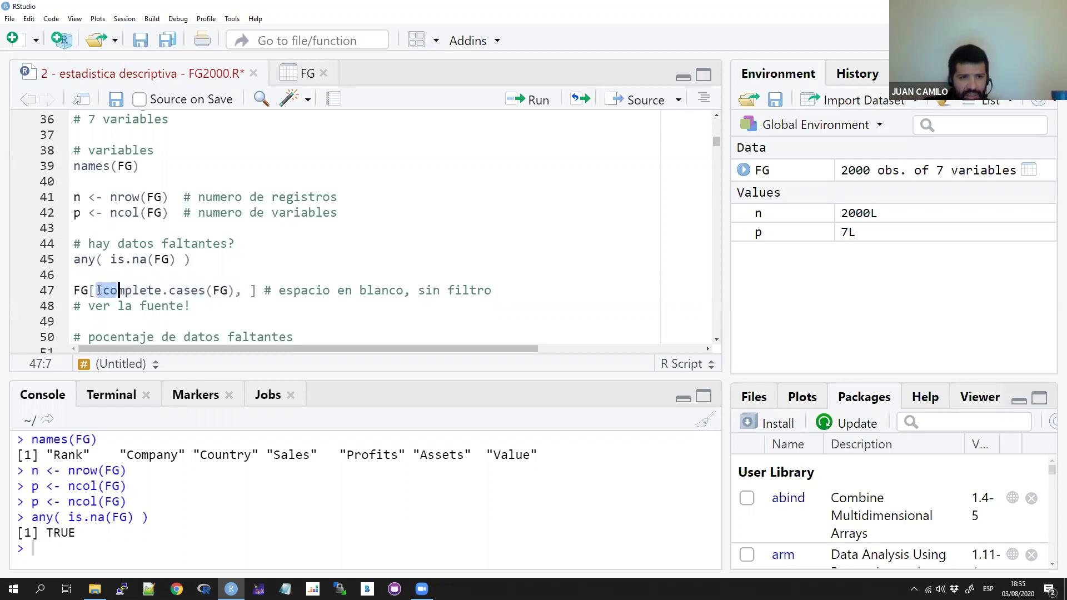
{"action": "type", "text": "!"}
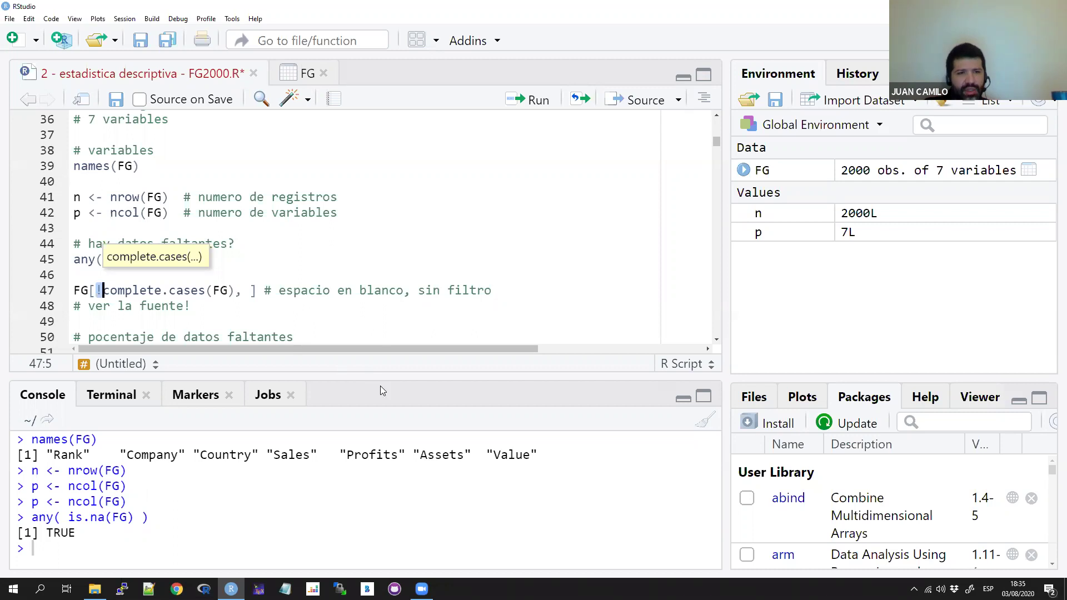
{"action": "key", "text": "Right"}
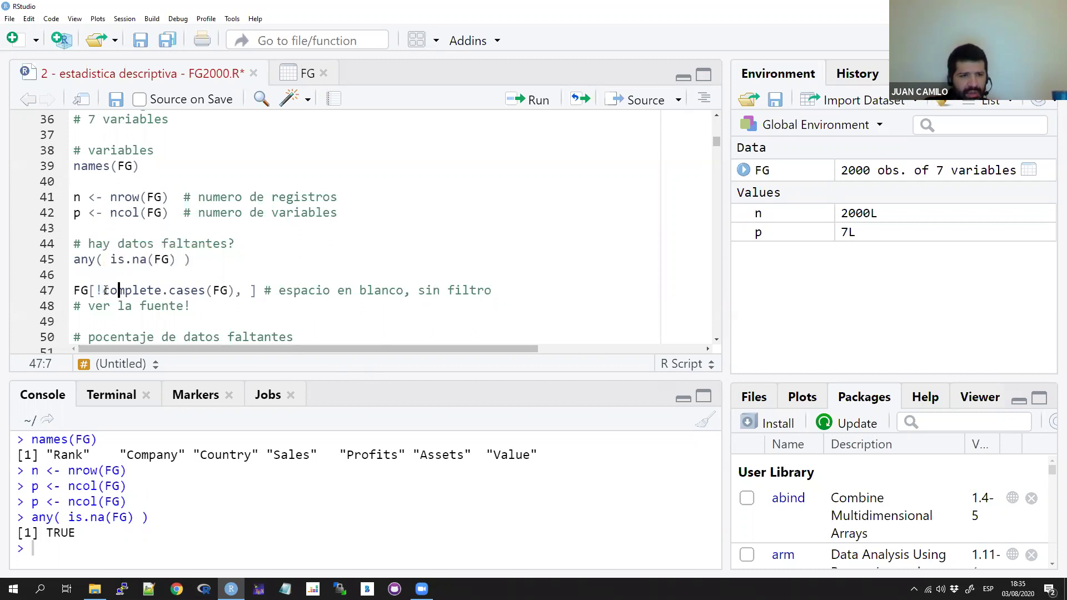
{"action": "key", "text": "shift+Right"}
{"action": "key", "text": "shift+Right"}
{"action": "key", "text": "shift+Right"}
{"action": "key", "text": "shift+Right"}
{"action": "key", "text": "shift+Right"}
{"action": "key", "text": "shift+Right"}
{"action": "key", "text": "shift+Right"}
{"action": "key", "text": "shift+Right"}
{"action": "key", "text": "shift+Right"}
{"action": "key", "text": "shift+Right"}
{"action": "key", "text": "shift+Right"}
{"action": "key", "text": "shift+Right"}
{"action": "key", "text": "shift+Right"}
{"action": "key", "text": "shift+Right"}
{"action": "key", "text": "shift+Right"}
{"action": "key", "text": "shift+Right"}
{"action": "key", "text": "shift+Right"}
{"action": "key", "text": "shift+Right"}
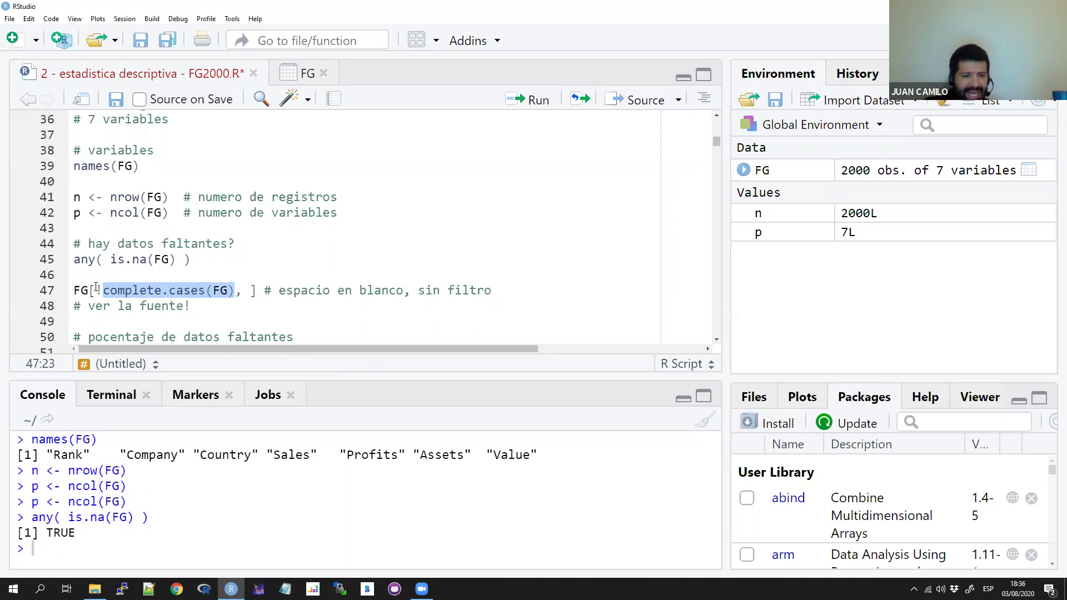
Highlight the whole negated condition !complete.cases(FG) on line 47, including the exclamation mark
{"action": "key", "text": "Left"}
{"action": "key", "text": "Left"}
{"action": "key", "text": "shift+Right"}
{"action": "key", "text": "shift+Right"}
{"action": "key", "text": "shift+Right"}
{"action": "key", "text": "shift+Right"}
{"action": "key", "text": "shift+Right"}
{"action": "key", "text": "shift+Right"}
{"action": "key", "text": "shift+Right"}
{"action": "key", "text": "shift+Right"}
{"action": "key", "text": "shift+Right"}
{"action": "key", "text": "shift+Right"}
{"action": "key", "text": "shift+Right"}
{"action": "key", "text": "shift+Right"}
{"action": "key", "text": "shift+Right"}
{"action": "key", "text": "shift+Right"}
{"action": "key", "text": "shift+Right"}
{"action": "key", "text": "shift+Right"}
{"action": "key", "text": "shift+Right"}
{"action": "key", "text": "shift+Right"}
{"action": "key", "text": "shift+Right"}
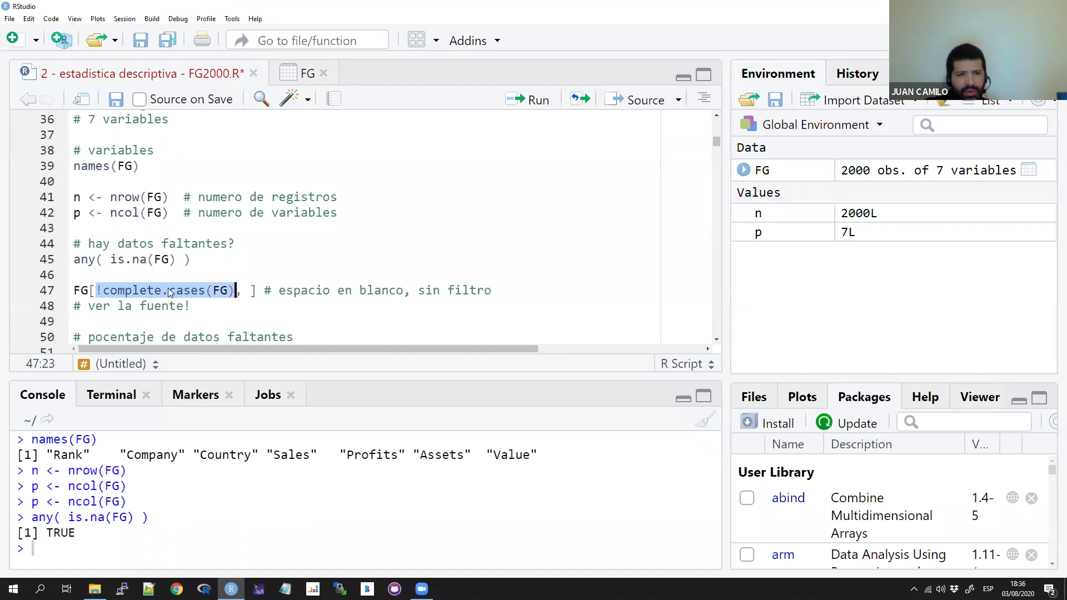
Highlight the blank column index and the row condition on line 47, and run FG[!complete.cases(FG), ] to list the incomplete records
{"action": "left_click", "coordinate": [94, 291]}
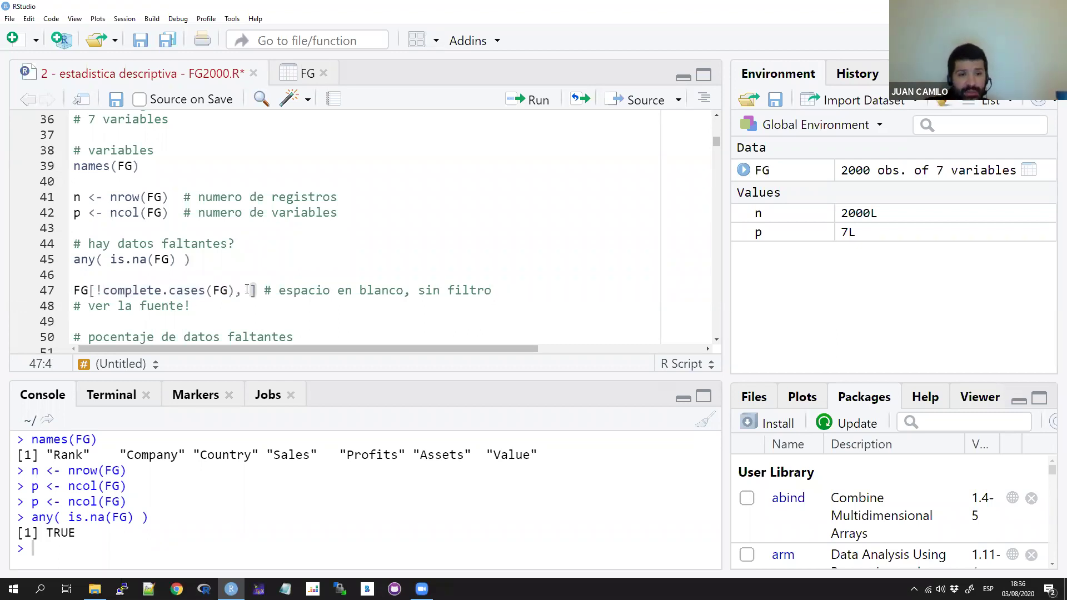
{"action": "left_click_drag", "start_coordinate": [245, 290], "coordinate": [253, 291]}
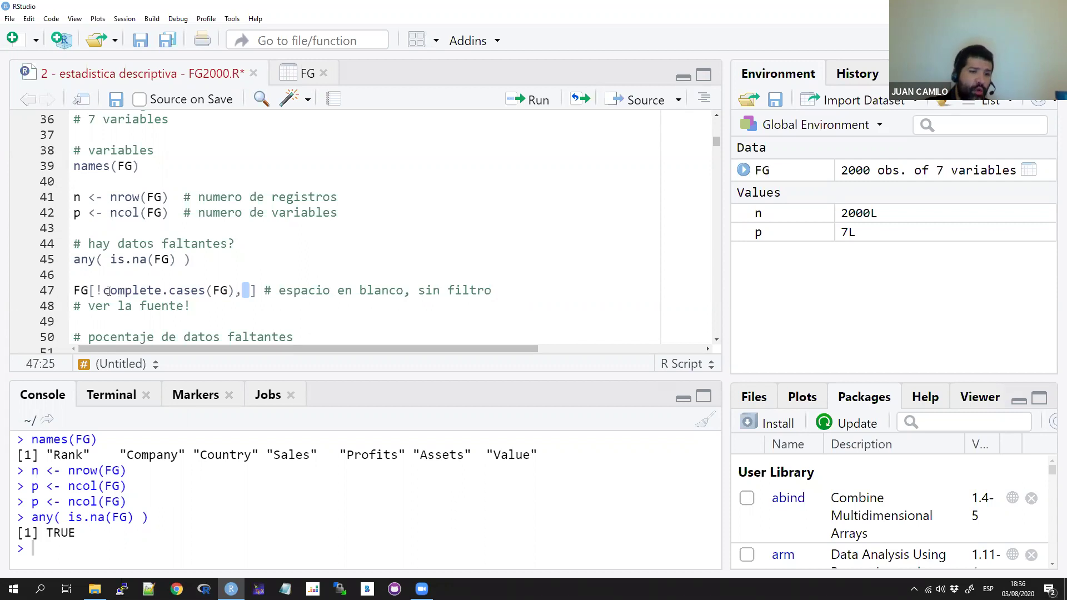
{"action": "left_click_drag", "start_coordinate": [96, 291], "coordinate": [238, 290]}
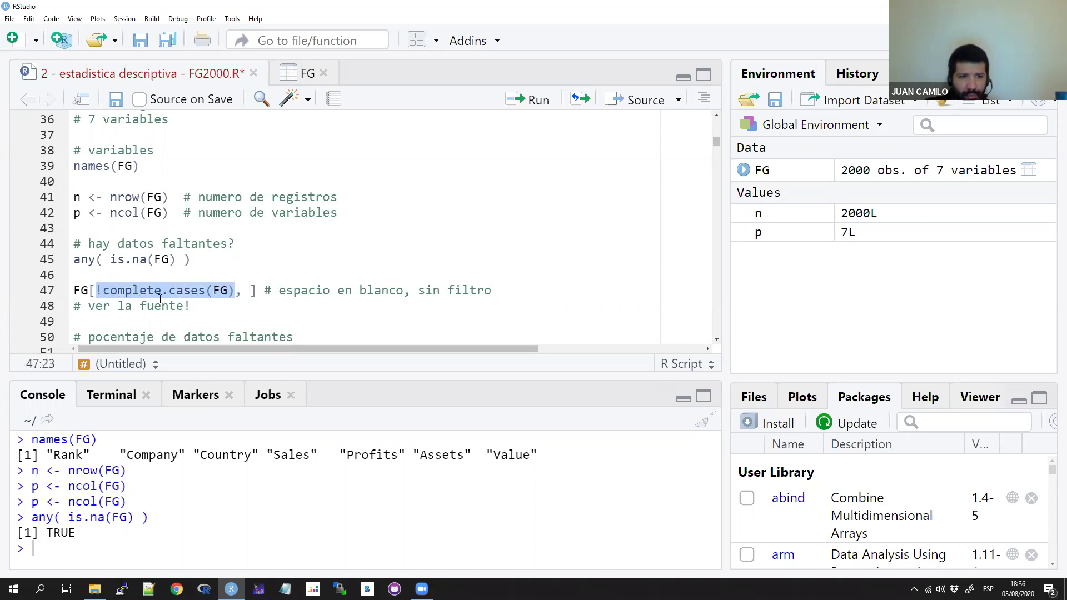
{"action": "left_click", "coordinate": [82, 290]}
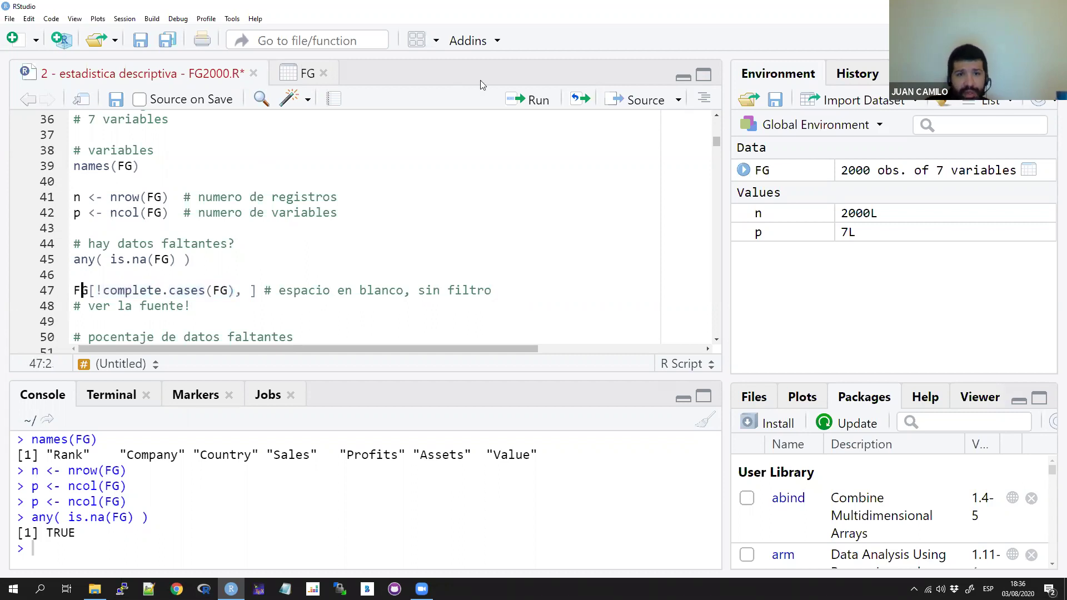
{"action": "left_click", "coordinate": [534, 100]}
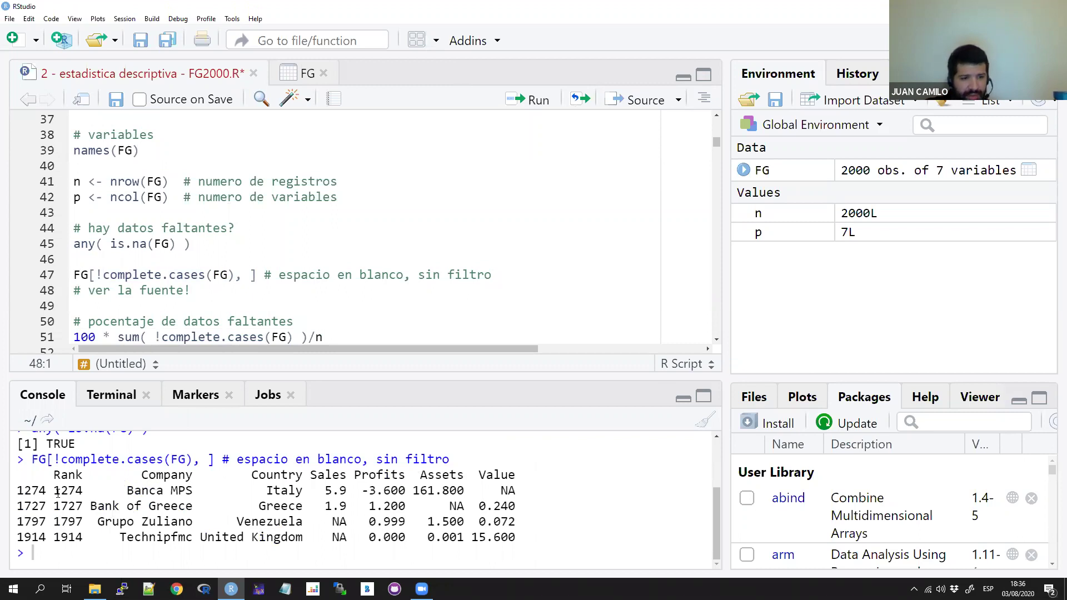
Locate record 1274, Banca MPS, in the FG data table, highlight its missing Value entry, and return to the script
{"action": "left_click_drag", "start_coordinate": [55, 493], "coordinate": [81, 493]}
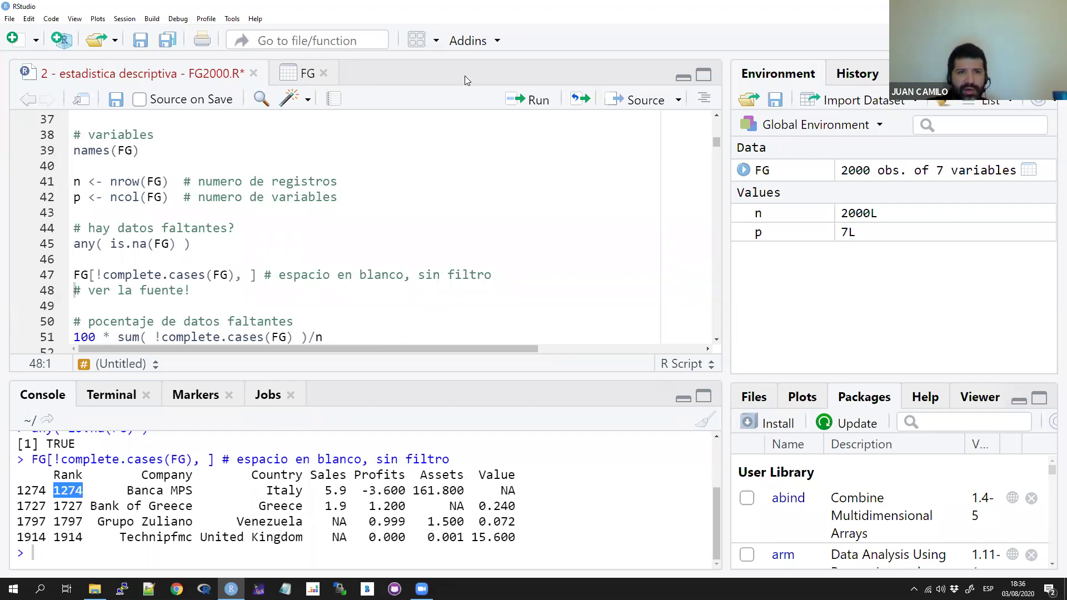
{"action": "left_click", "coordinate": [307, 74]}
{"action": "left_click_drag", "start_coordinate": [720, 218], "coordinate": [716, 255]}
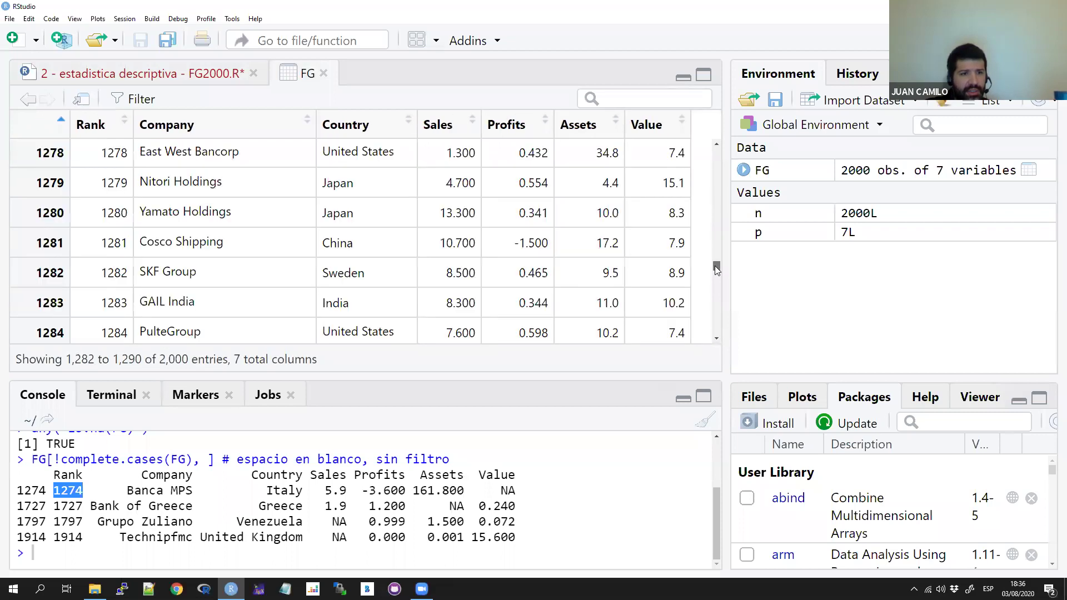
{"action": "left_click_drag", "start_coordinate": [715, 266], "coordinate": [717, 266]}
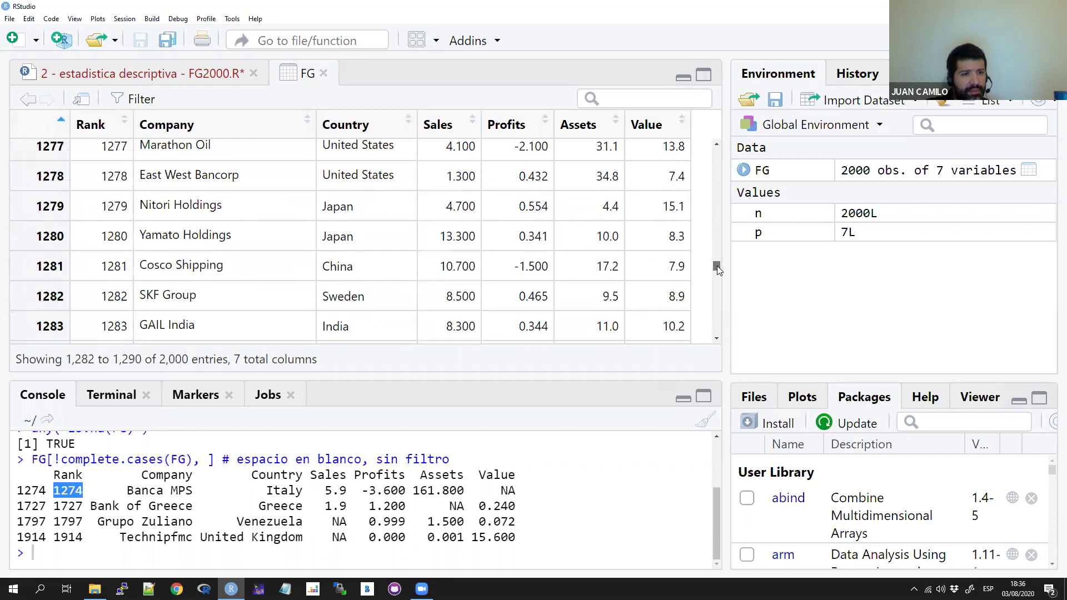
{"action": "scroll", "coordinate": [75, 272], "scroll_direction": "up", "scroll_amount": 3}
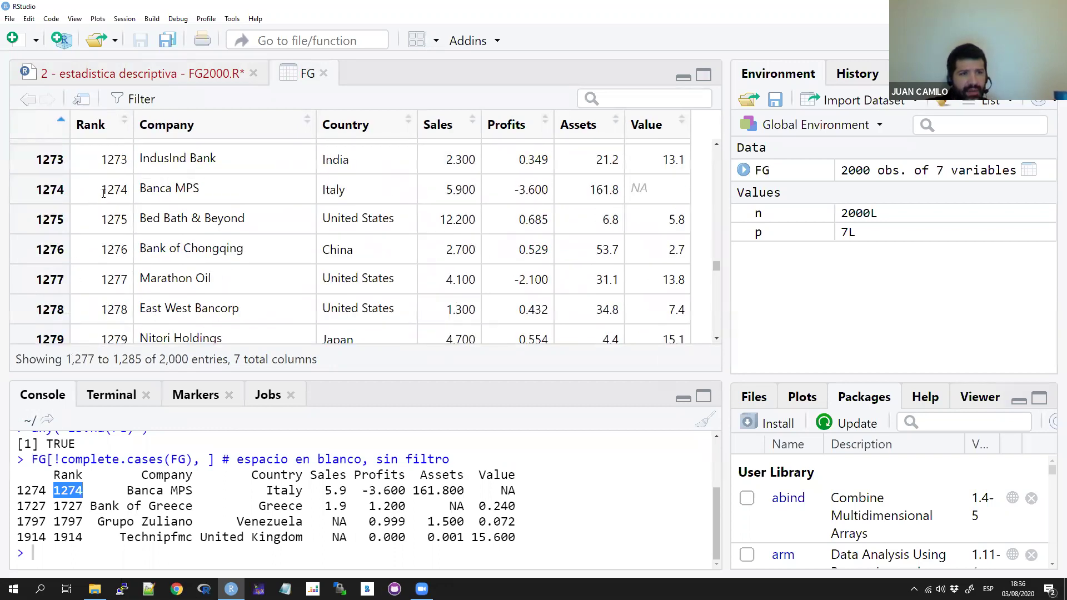
{"action": "double_click", "coordinate": [640, 189]}
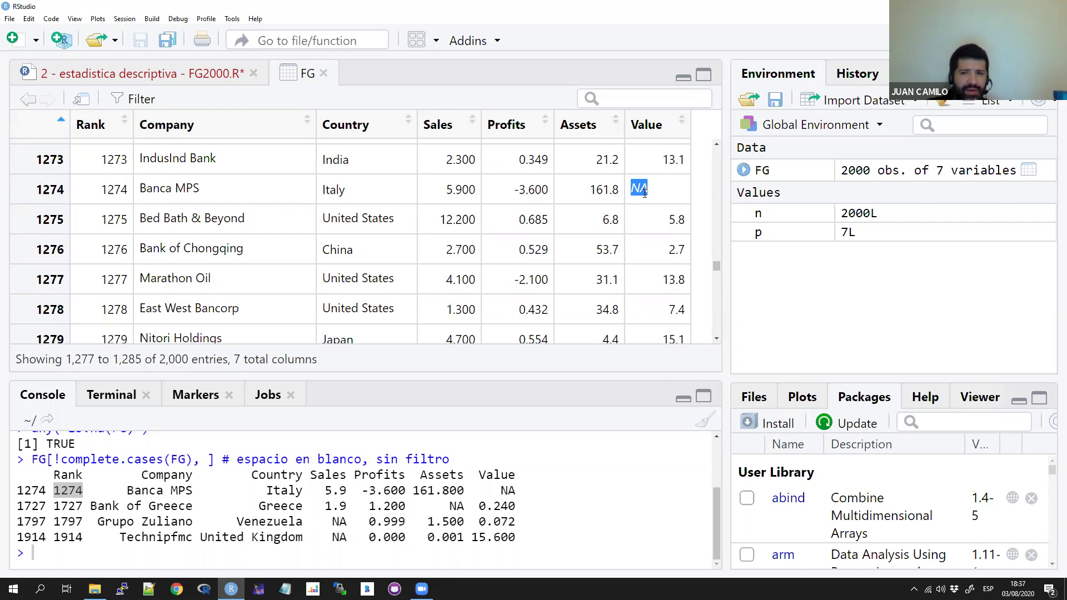
{"action": "left_click", "coordinate": [200, 77]}
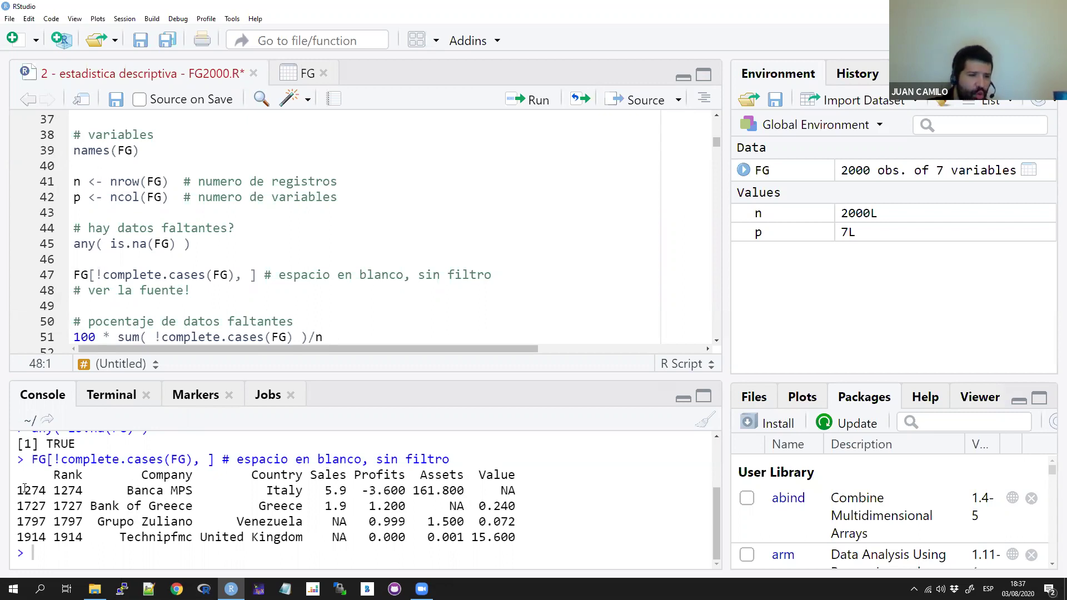
Highlight the incomplete records in the console output, and the missing Value entry of Banca MPS
{"action": "left_click_drag", "start_coordinate": [23, 491], "coordinate": [90, 491]}
{"action": "left_click_drag", "start_coordinate": [311, 521], "coordinate": [537, 541]}
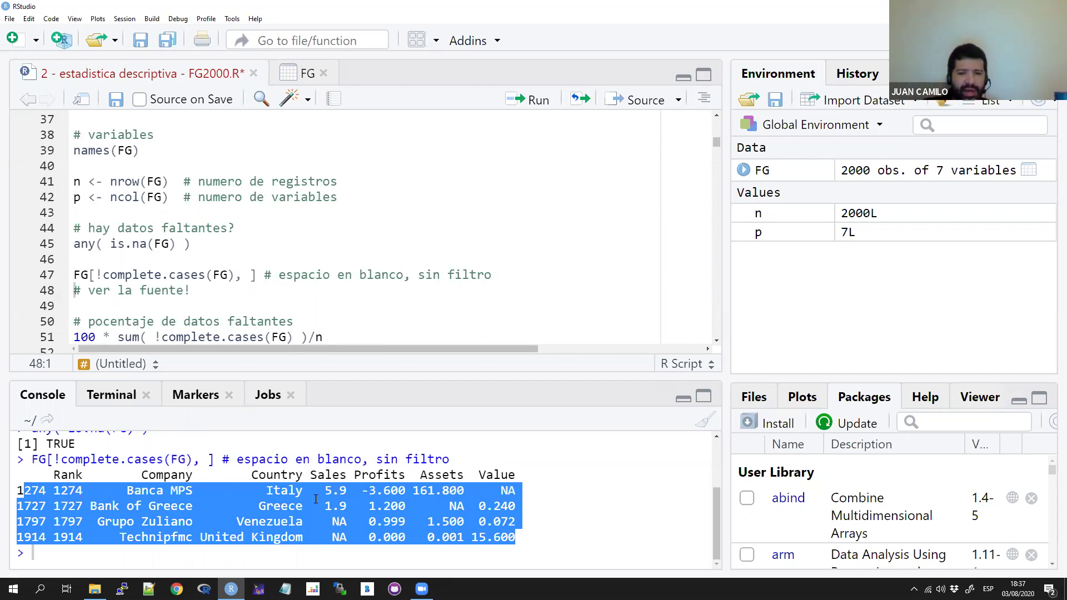
{"action": "left_click", "coordinate": [518, 489]}
{"action": "left_click_drag", "start_coordinate": [514, 489], "coordinate": [503, 483]}
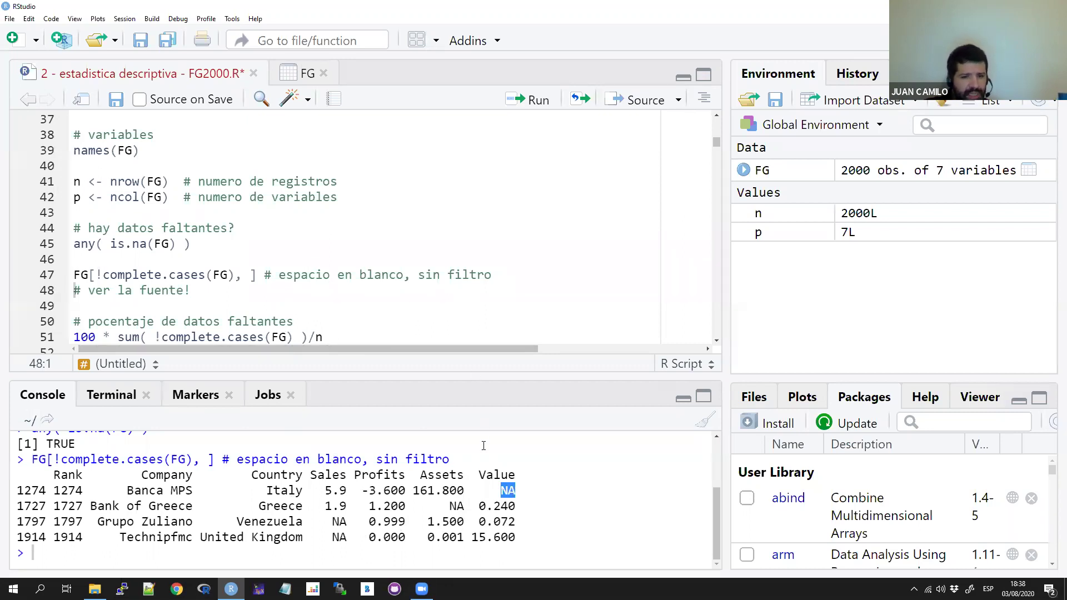
Highlight all incomplete records in the console output, and the whole Banca MPS record on its own
{"action": "left_click_drag", "start_coordinate": [520, 538], "coordinate": [14, 477]}
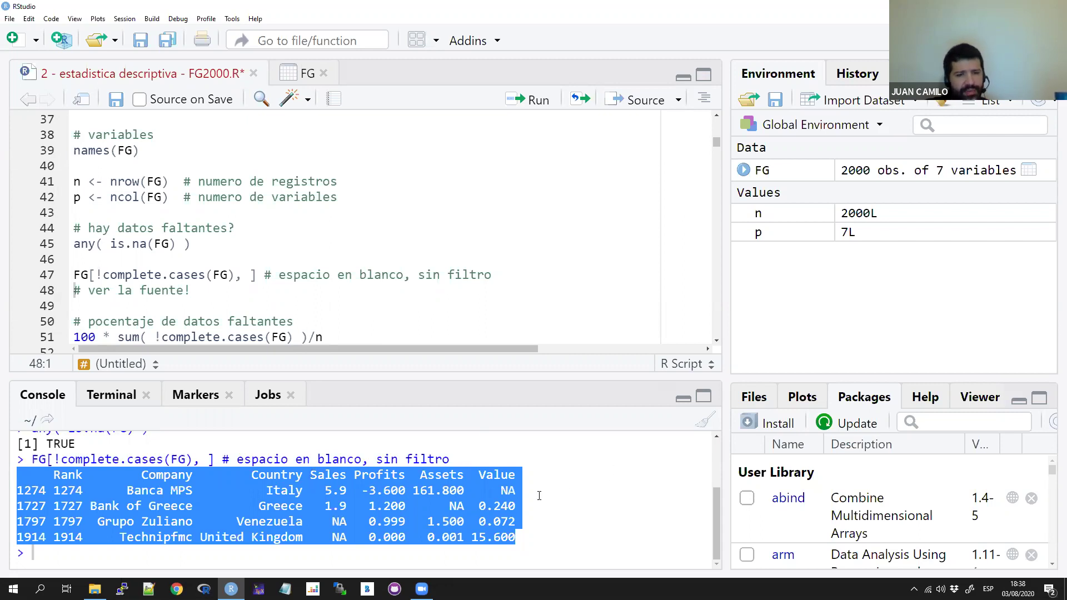
{"action": "left_click", "coordinate": [235, 506]}
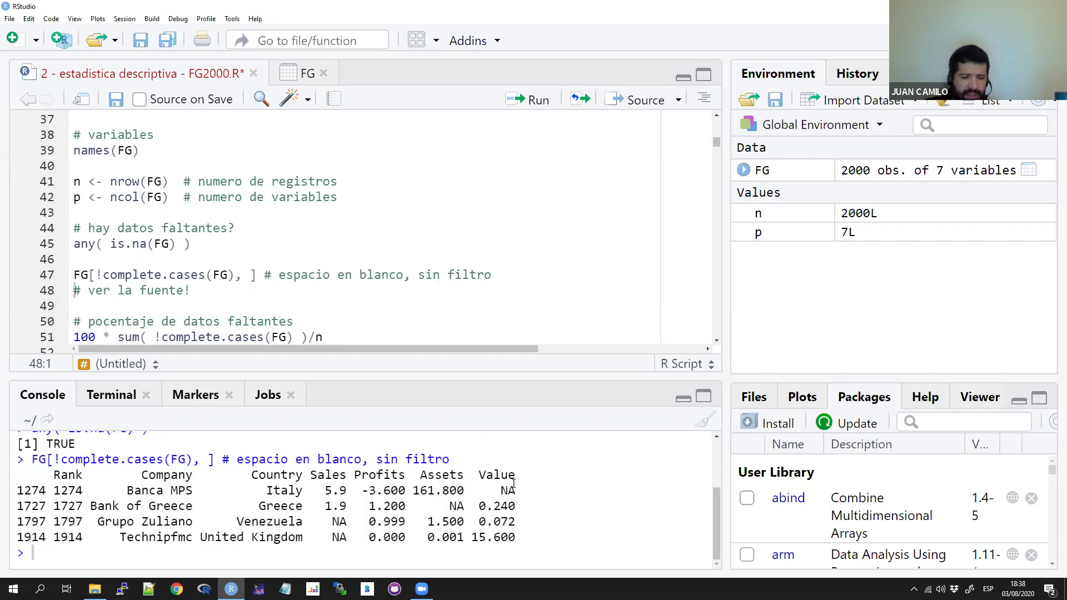
{"action": "left_click_drag", "start_coordinate": [516, 490], "coordinate": [20, 490]}
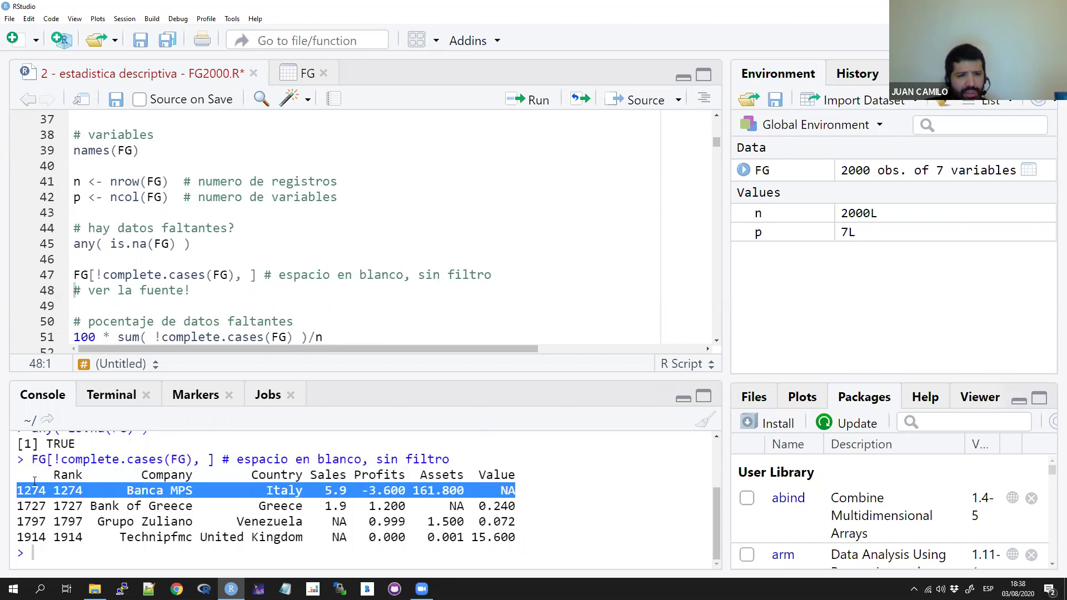
{"action": "left_click", "coordinate": [210, 494]}
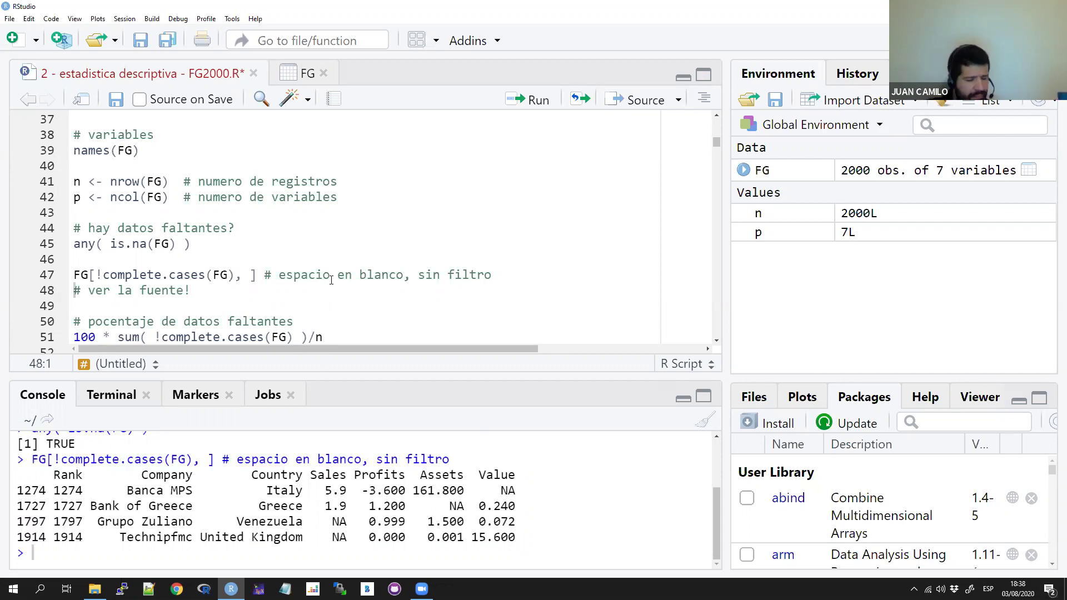
Clear the console, run only complete.cases(FG) from line 51, and review its logical output back to the first entries
{"action": "scroll", "coordinate": [289, 323], "scroll_direction": "down", "scroll_amount": 1}
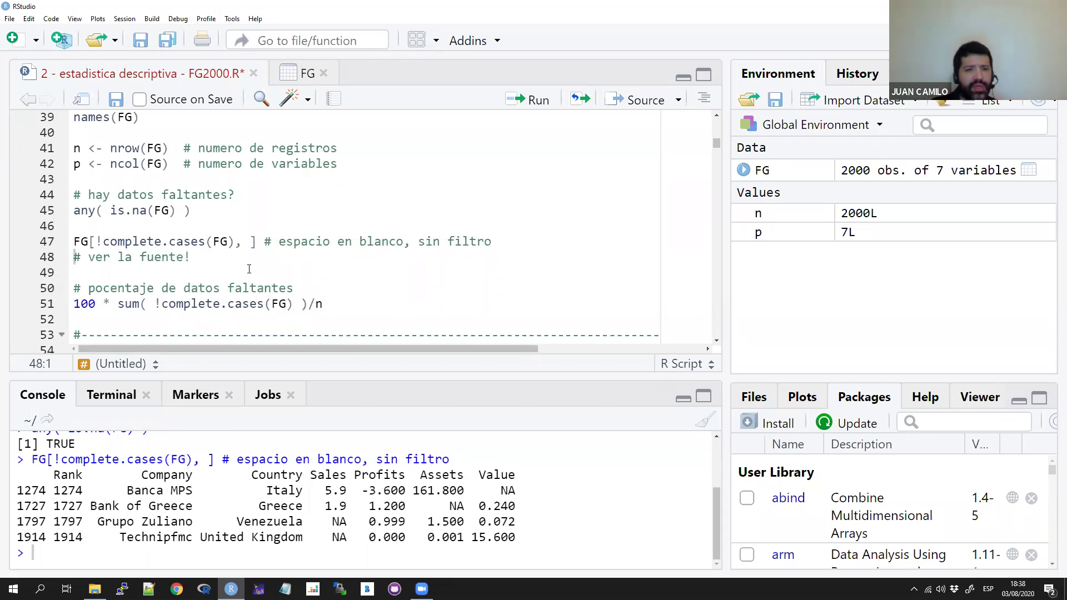
{"action": "left_click", "coordinate": [295, 304]}
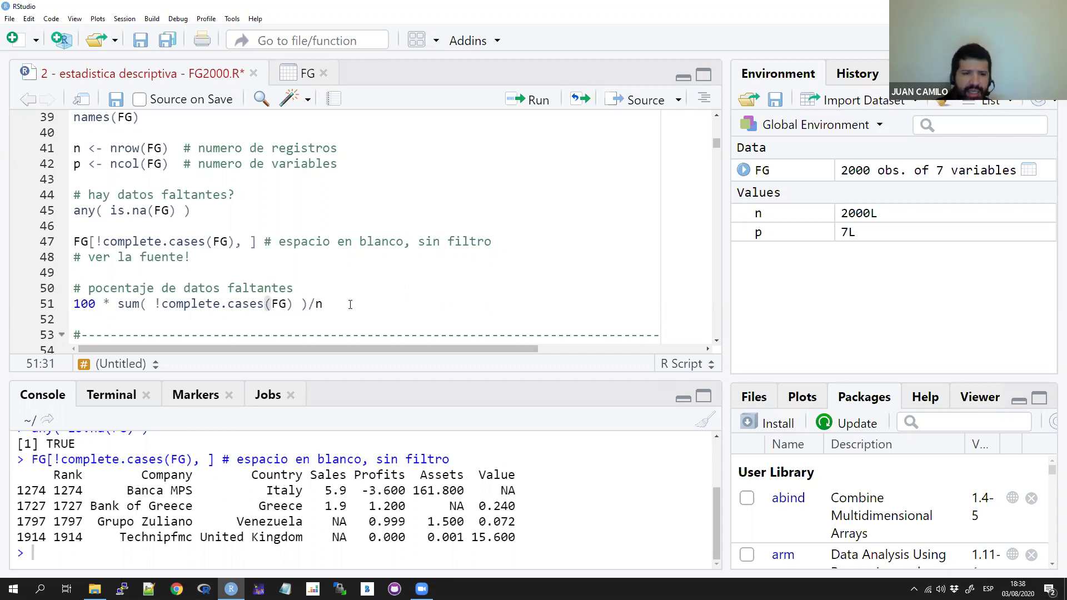
{"action": "key", "text": "shift+Left"}
{"action": "key", "text": "shift+Left"}
{"action": "key", "text": "shift+Left"}
{"action": "key", "text": "shift+Left"}
{"action": "key", "text": "shift+Left"}
{"action": "key", "text": "shift+Left"}
{"action": "key", "text": "shift+Left"}
{"action": "key", "text": "shift+Left"}
{"action": "key", "text": "shift+Left"}
{"action": "key", "text": "shift+Left"}
{"action": "key", "text": "shift+Left"}
{"action": "key", "text": "shift+Left"}
{"action": "key", "text": "shift+Left"}
{"action": "key", "text": "shift+Left"}
{"action": "key", "text": "shift+Left"}
{"action": "key", "text": "shift+Left"}
{"action": "key", "text": "shift+Left"}
{"action": "key", "text": "shift+Left"}
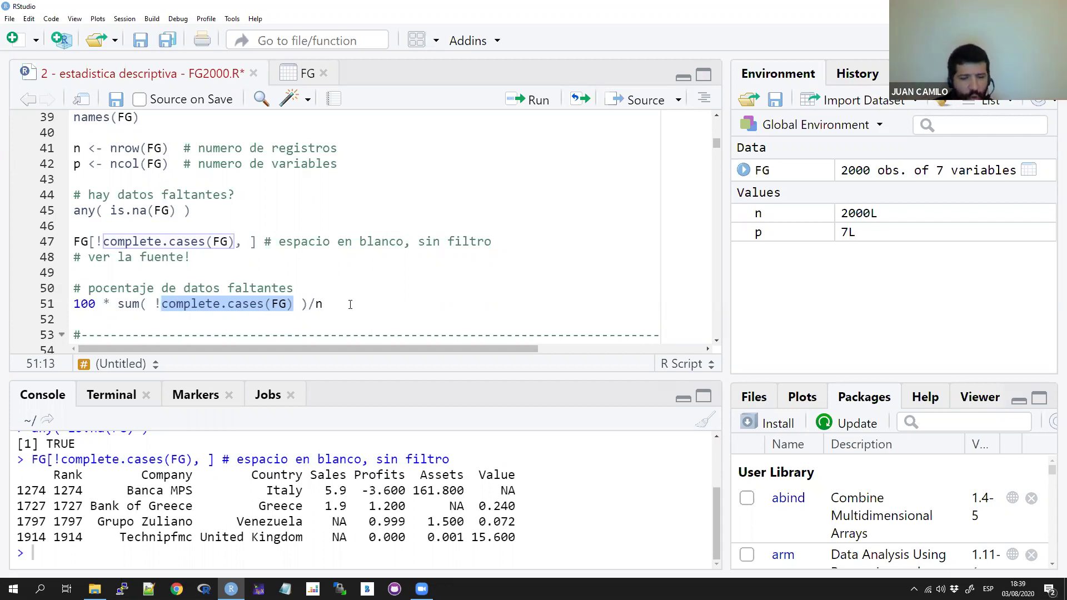
{"action": "key", "text": "ctrl+l"}
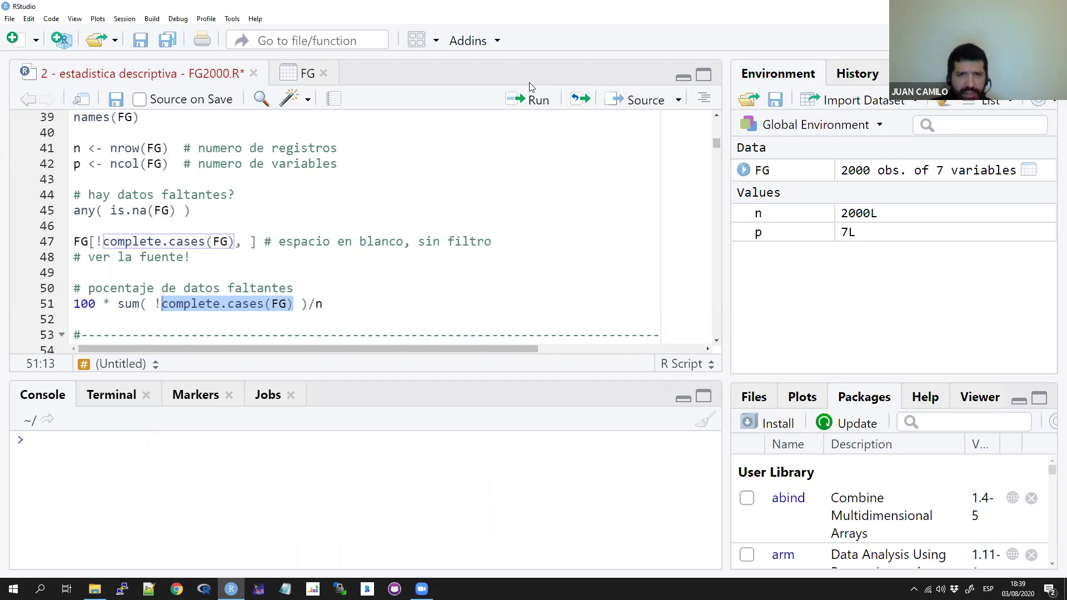
{"action": "left_click", "coordinate": [528, 100]}
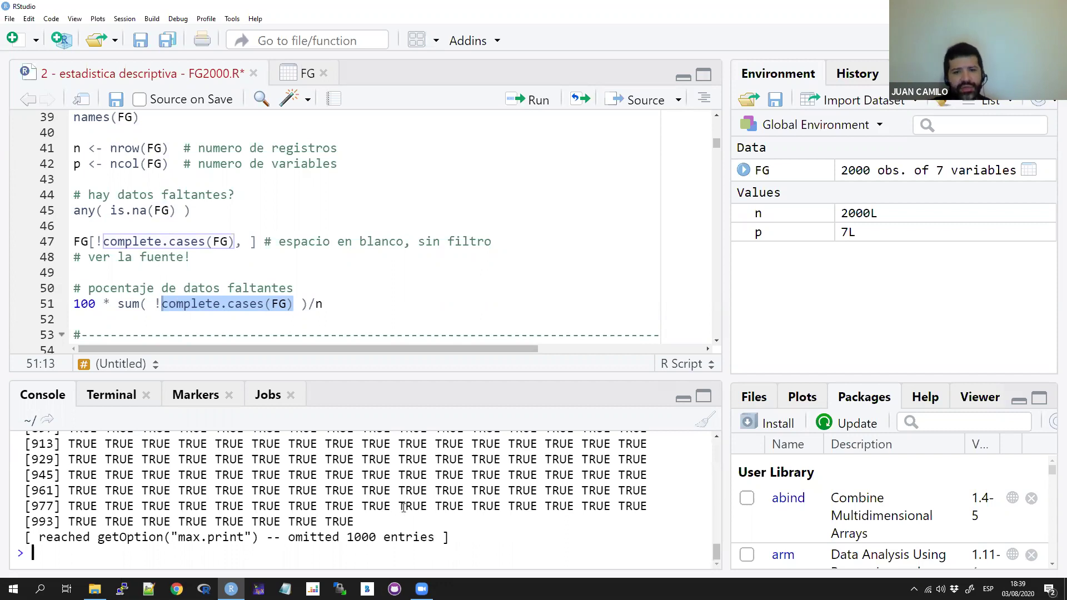
{"action": "scroll", "coordinate": [269, 532], "scroll_direction": "up", "scroll_amount": 15}
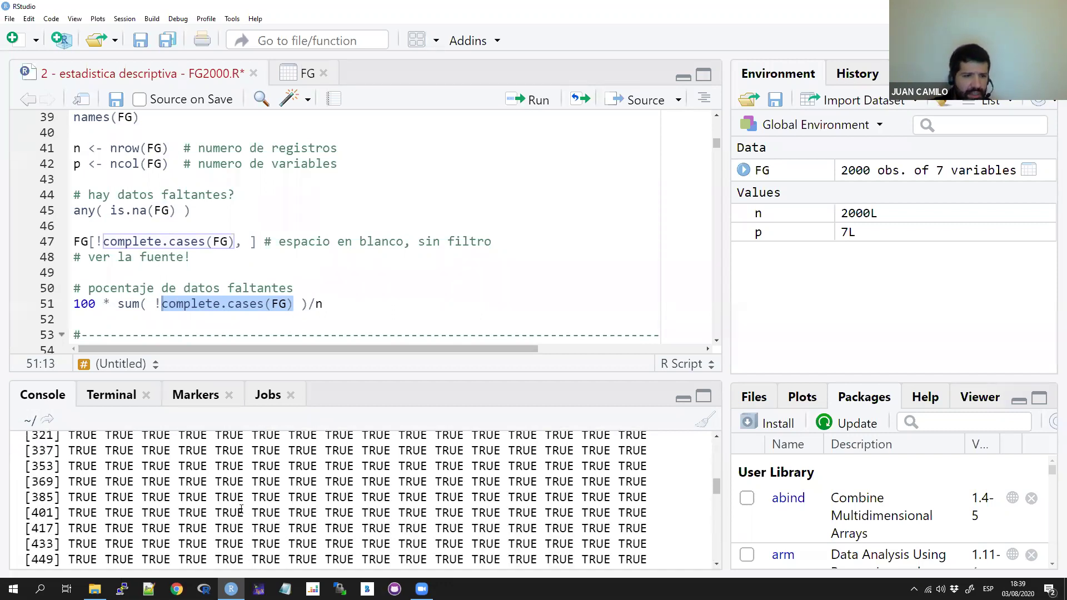
{"action": "scroll", "coordinate": [236, 504], "scroll_direction": "up", "scroll_amount": 5}
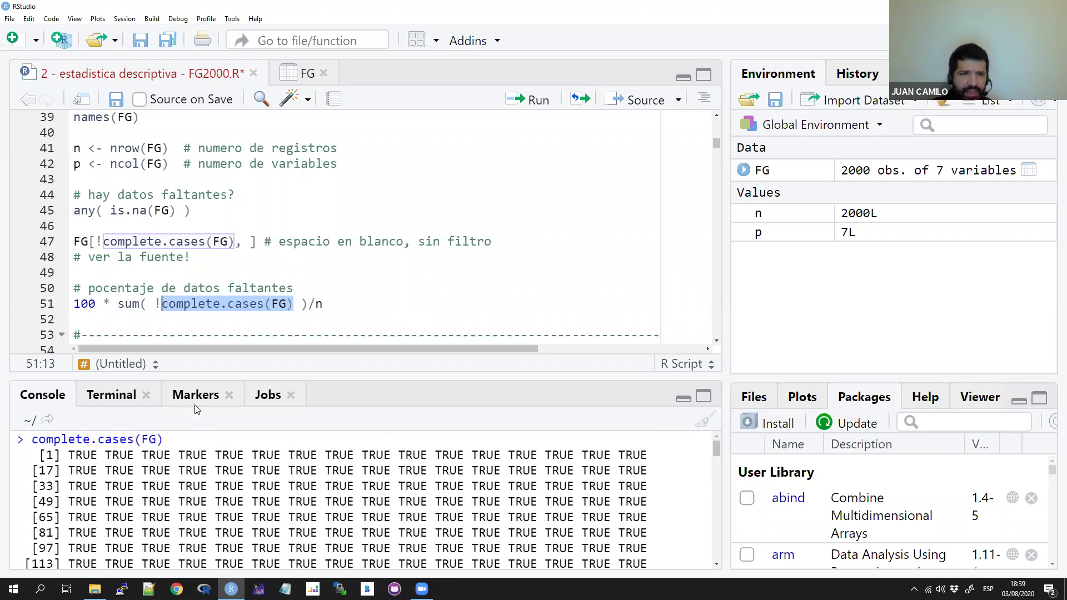
Run the negated expression !complete.cases(FG) from line 51 and review the start of its logical output
{"action": "left_click_drag", "start_coordinate": [156, 303], "coordinate": [296, 304]}
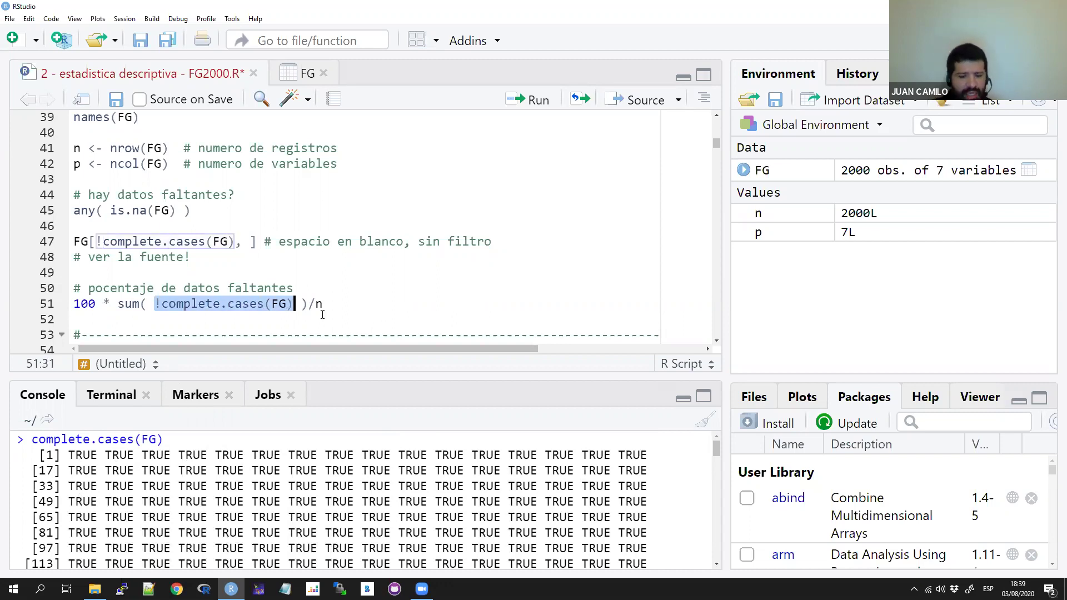
{"action": "key", "text": "ctrl+Return"}
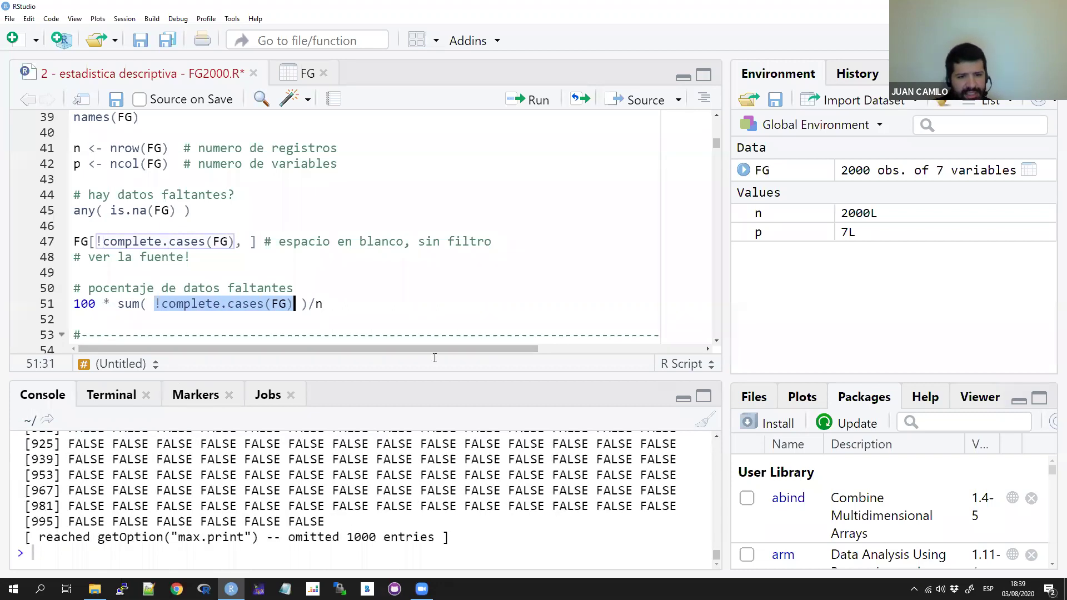
{"action": "scroll", "coordinate": [448, 461], "scroll_direction": "up", "scroll_amount": 3}
{"action": "scroll", "coordinate": [448, 461], "scroll_direction": "up", "scroll_amount": 20}
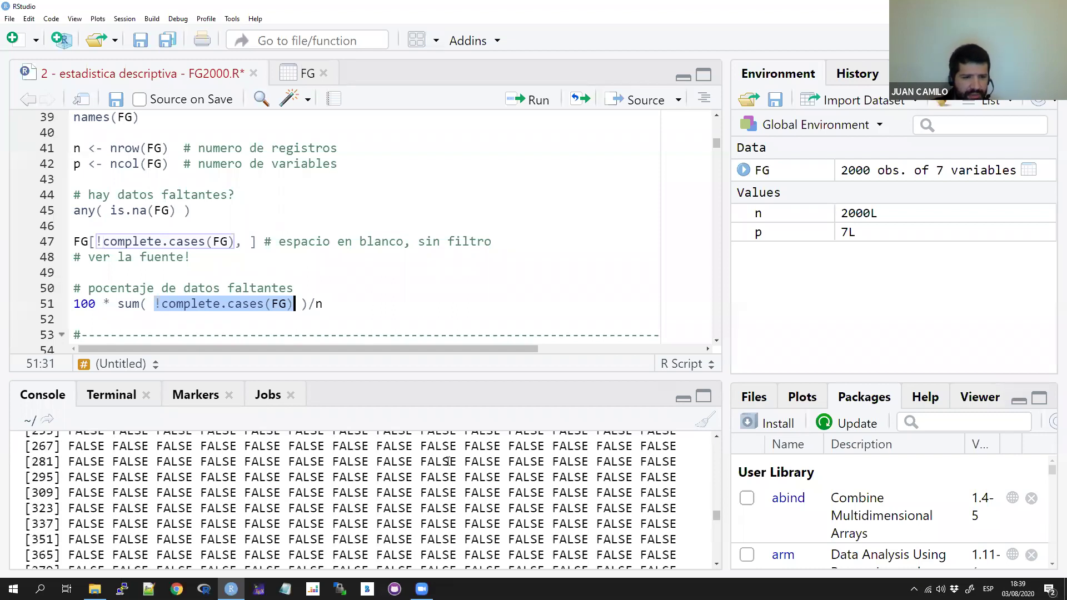
{"action": "scroll", "coordinate": [448, 461], "scroll_direction": "down", "scroll_amount": 3}
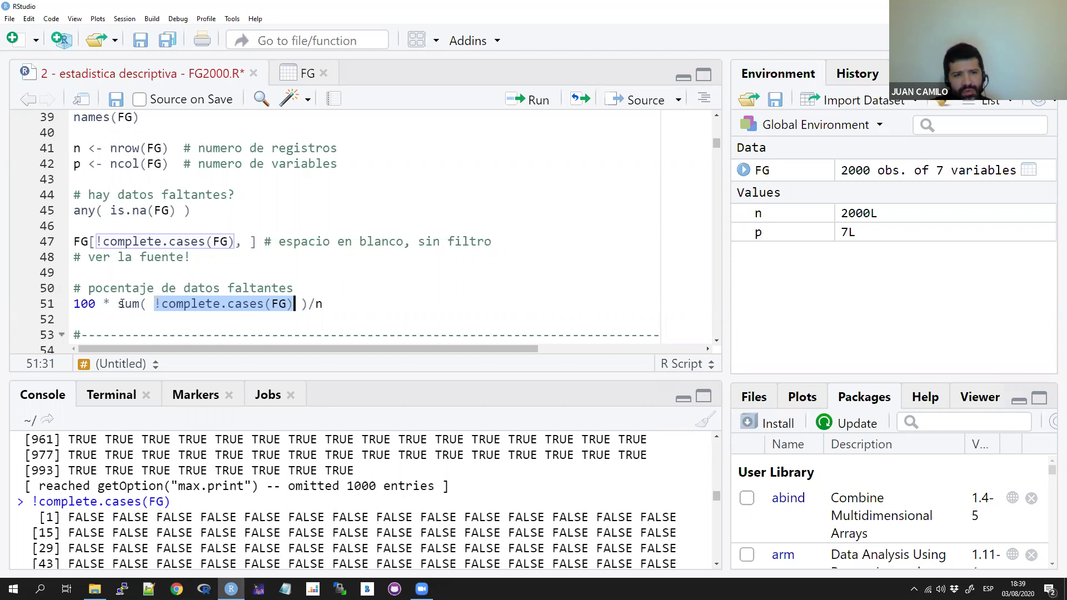
Run only sum( !complete.cases(FG) ) from line 51 to count the incomplete records
{"action": "left_click", "coordinate": [119, 305]}
{"action": "left_click_drag", "start_coordinate": [118, 305], "coordinate": [309, 303]}
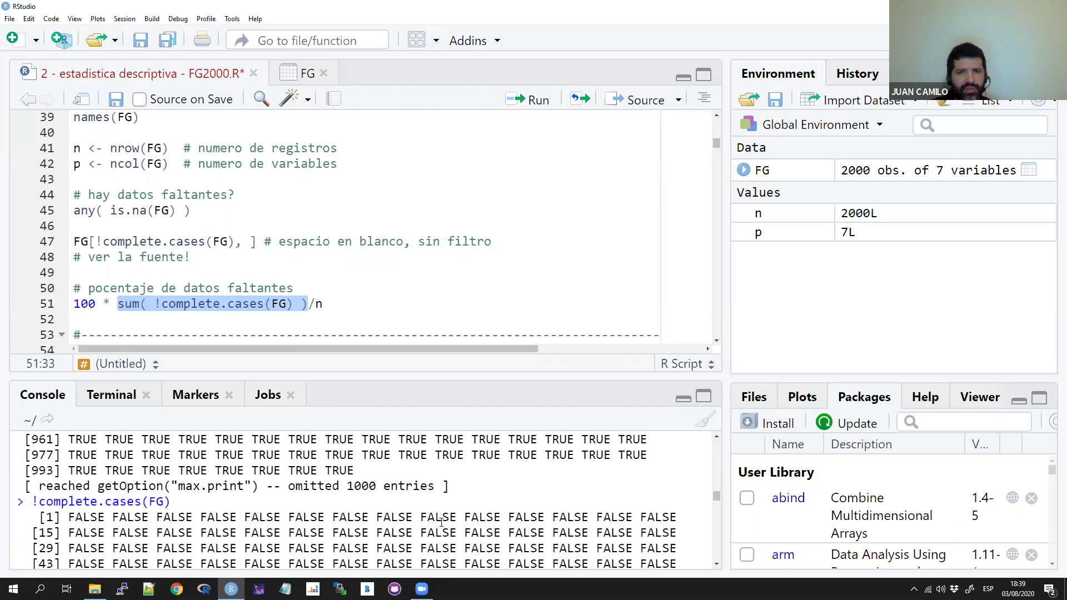
{"action": "left_click", "coordinate": [532, 103]}
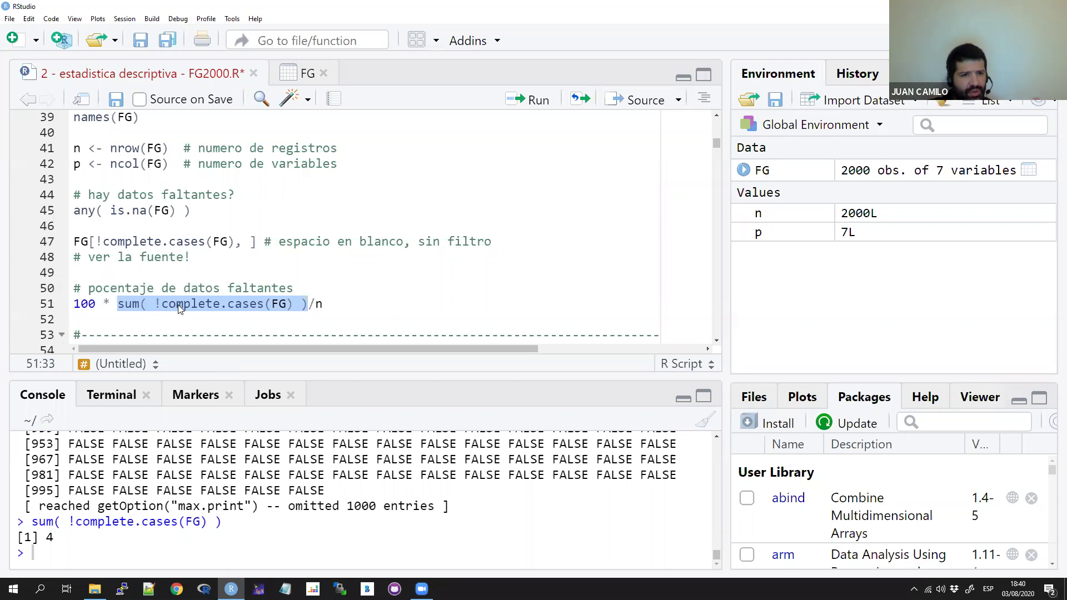
Try replacing sum( !complete.cases(FG) ) on line 51 with 4, and undo the replacement
{"action": "key", "text": "Down"}
{"action": "left_click", "coordinate": [310, 304]}
{"action": "key", "text": "ctrl+shift+Left"}
{"action": "key", "text": "ctrl+shift+Left"}
{"action": "key", "text": "ctrl+shift+Left"}
{"action": "key", "text": "ctrl+shift+Left"}
{"action": "key", "text": "ctrl+shift+Left"}
{"action": "key", "text": "ctrl+shift+Left"}
{"action": "key", "text": "ctrl+shift+Left"}
{"action": "key", "text": "ctrl+shift+Left"}
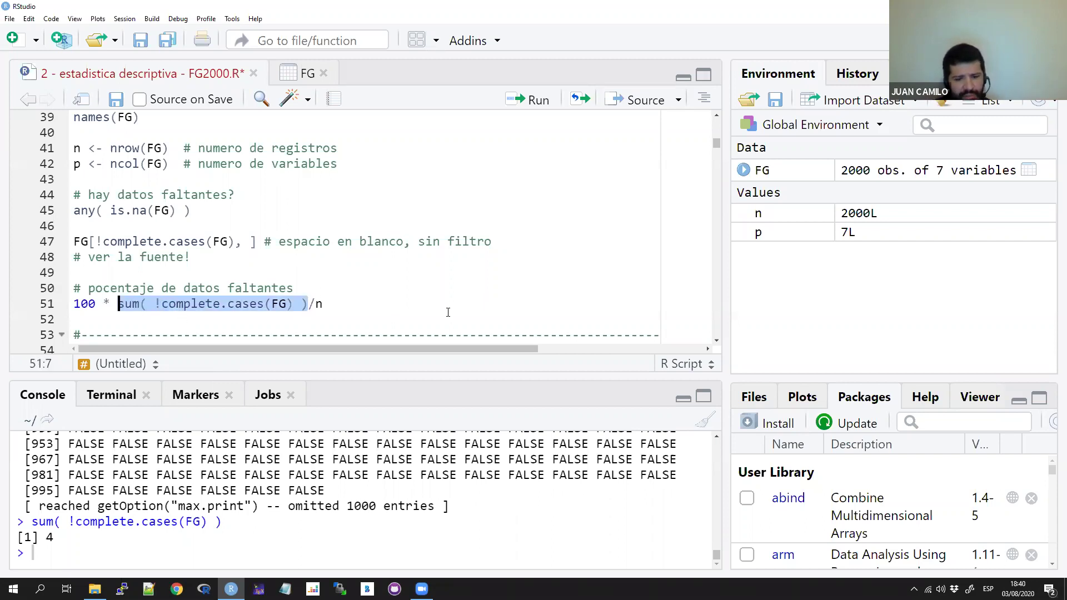
{"action": "type", "text": "4"}
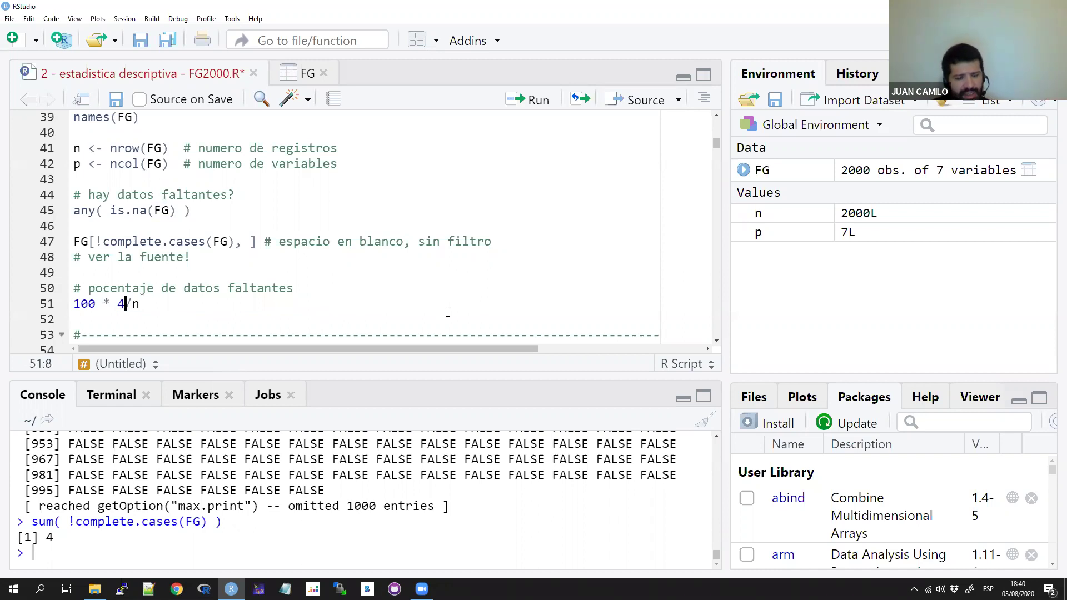
{"action": "key", "text": "BackSpace"}
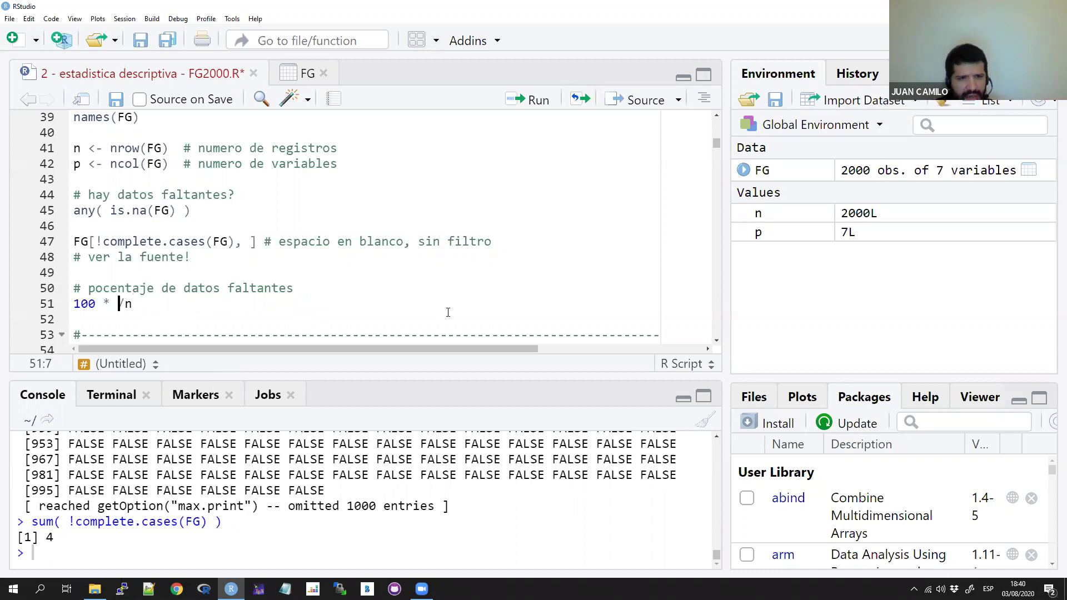
{"action": "key", "text": "ctrl+z"}
{"action": "key", "text": "ctrl+z"}
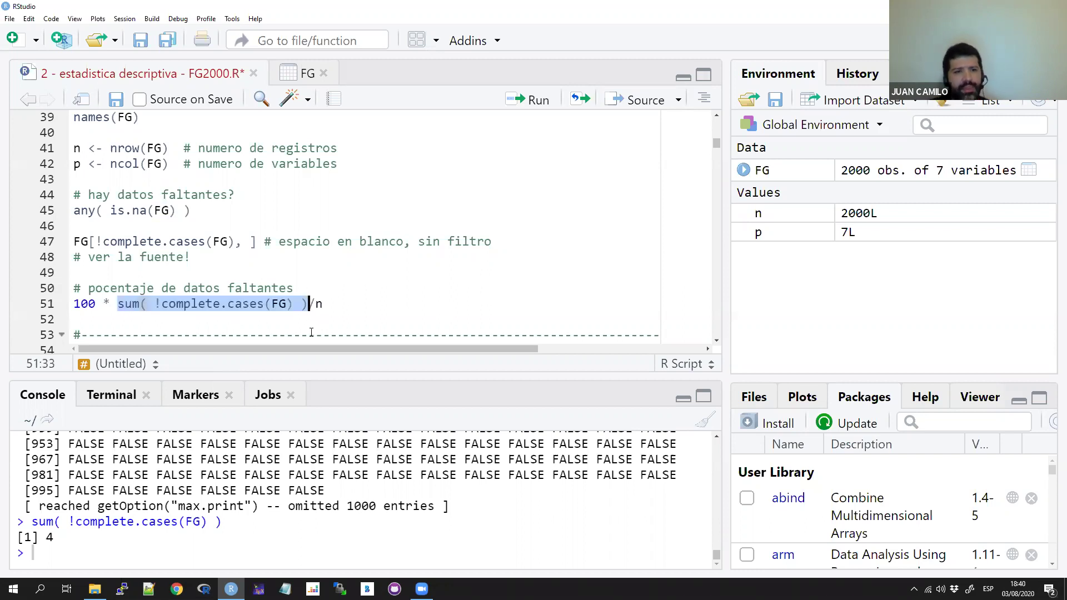
Point out the sum, the divisor n and the factor 100 in the percentage formula on line 51
{"action": "left_click", "coordinate": [110, 316]}
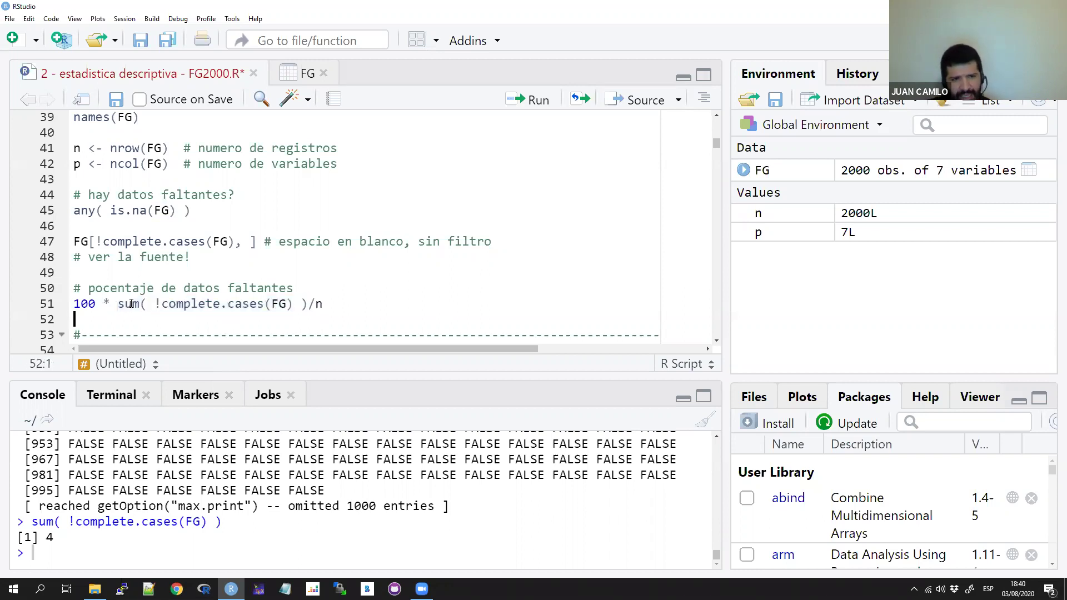
{"action": "left_click", "coordinate": [307, 304]}
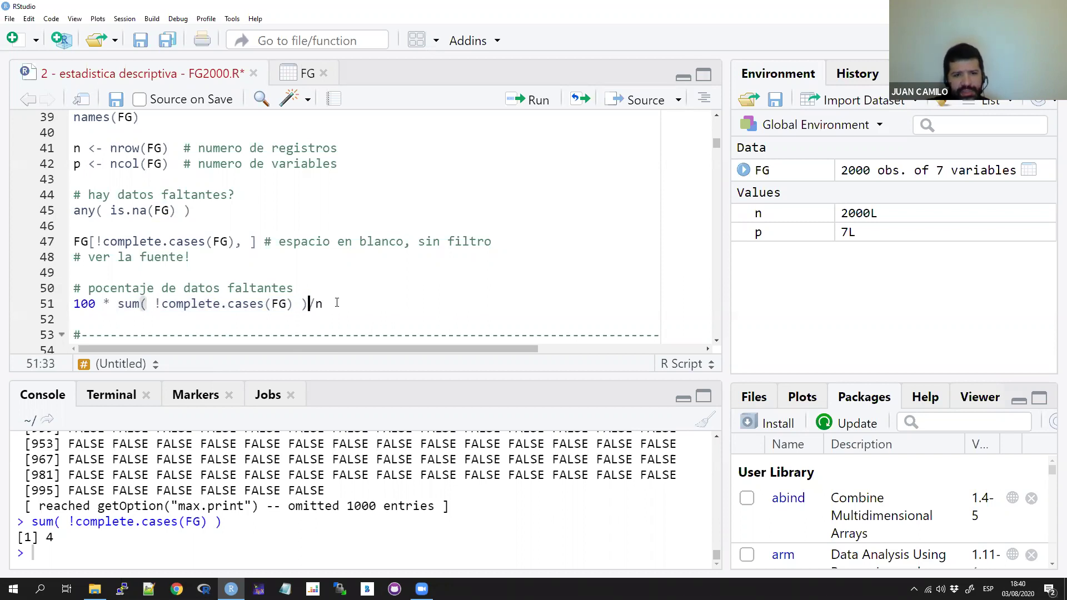
{"action": "left_click", "coordinate": [315, 304]}
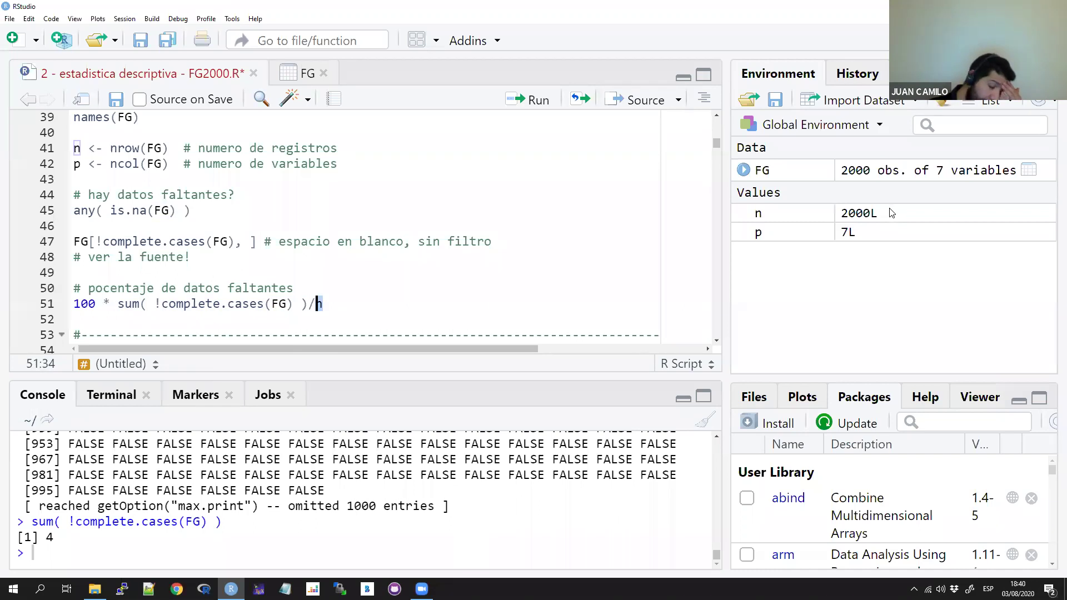
{"action": "left_click", "coordinate": [81, 303]}
{"action": "left_click_drag", "start_coordinate": [90, 300], "coordinate": [90, 301]}
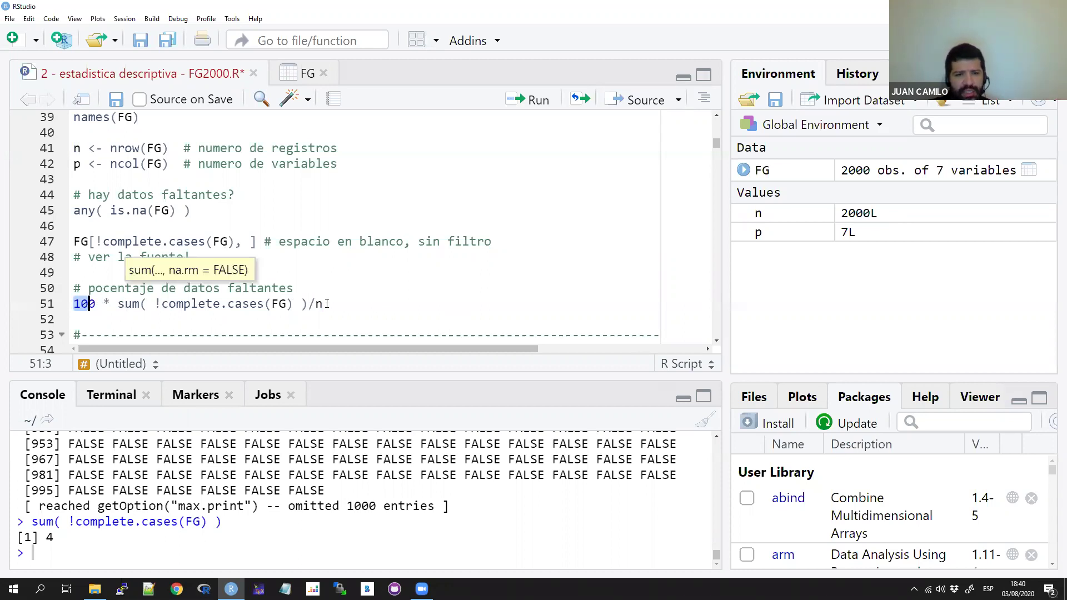
Clear the console and run the whole of line 51, 100 * sum( !complete.cases(FG) )/n, for the missing-data percentage
{"action": "left_click_drag", "start_coordinate": [327, 304], "coordinate": [18, 304]}
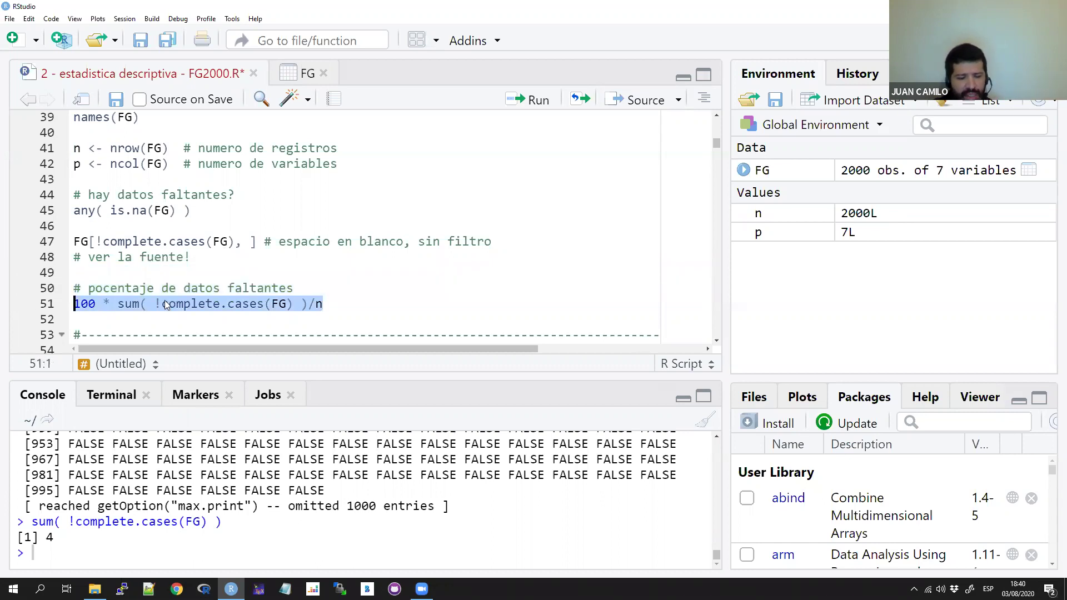
{"action": "key", "text": "ctrl+l"}
{"action": "key", "text": "ctrl+Return"}
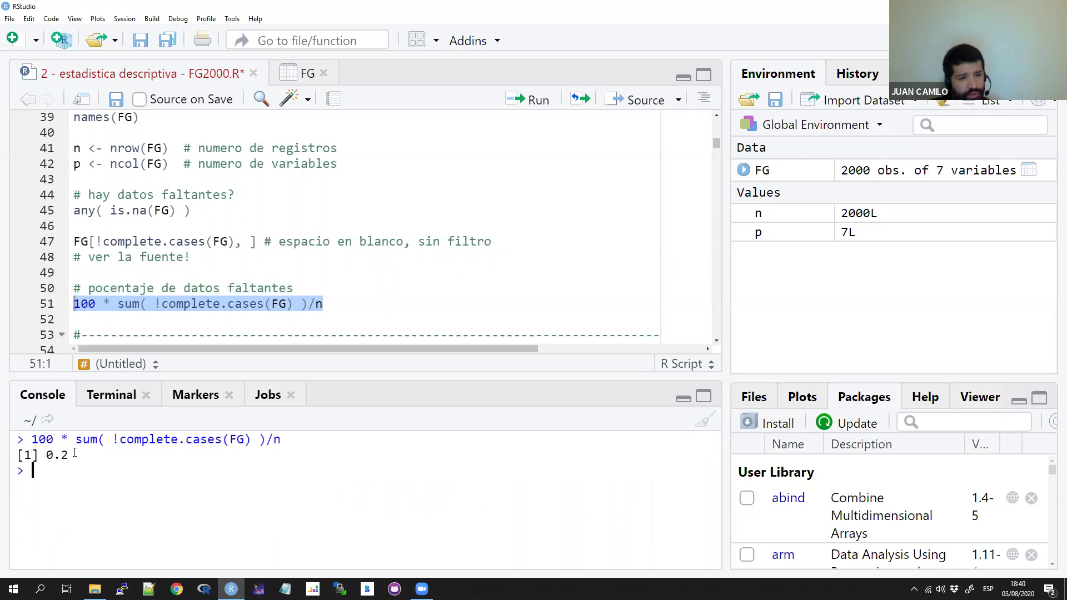
{"action": "left_click", "coordinate": [73, 457]}
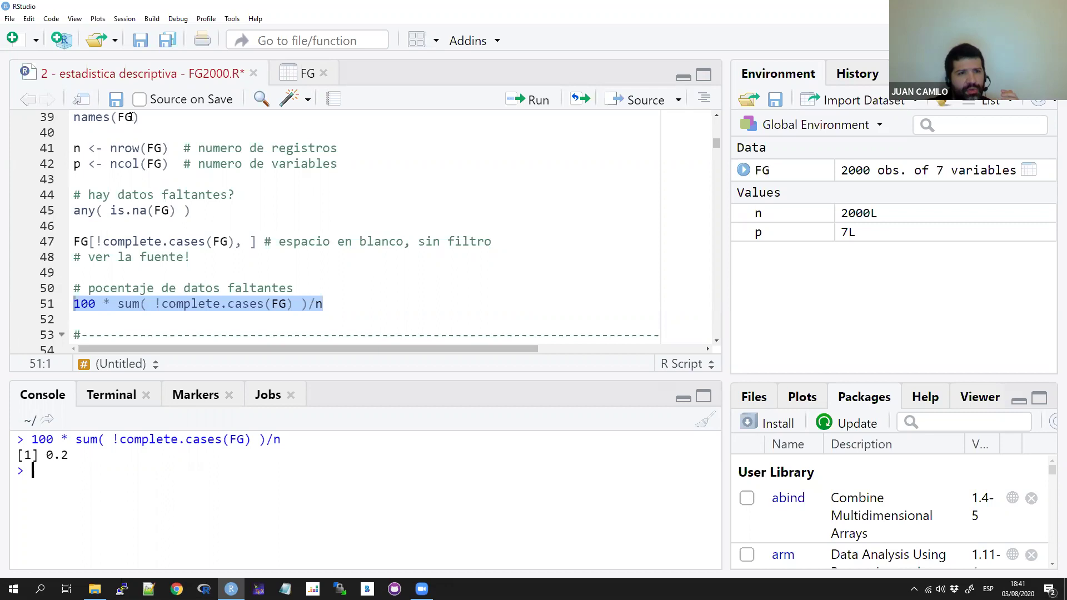
Highlight the assignment n <- nrow(FG) on line 41 and evaluate the object y in the console
{"action": "left_click_drag", "start_coordinate": [169, 147], "coordinate": [74, 148]}
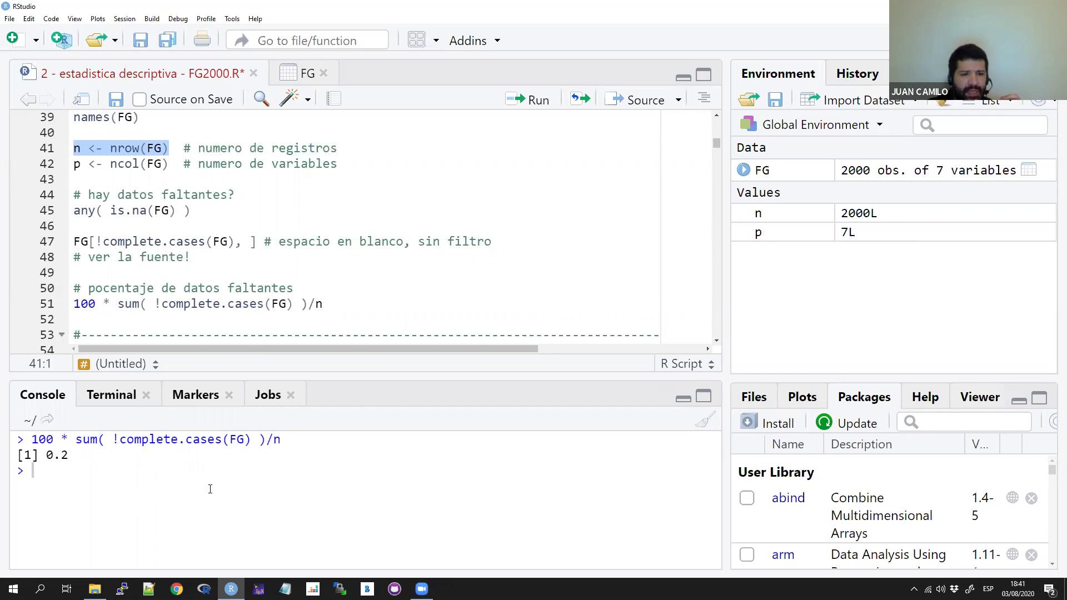
{"action": "type", "text": "y"}
{"action": "key", "text": "Return"}
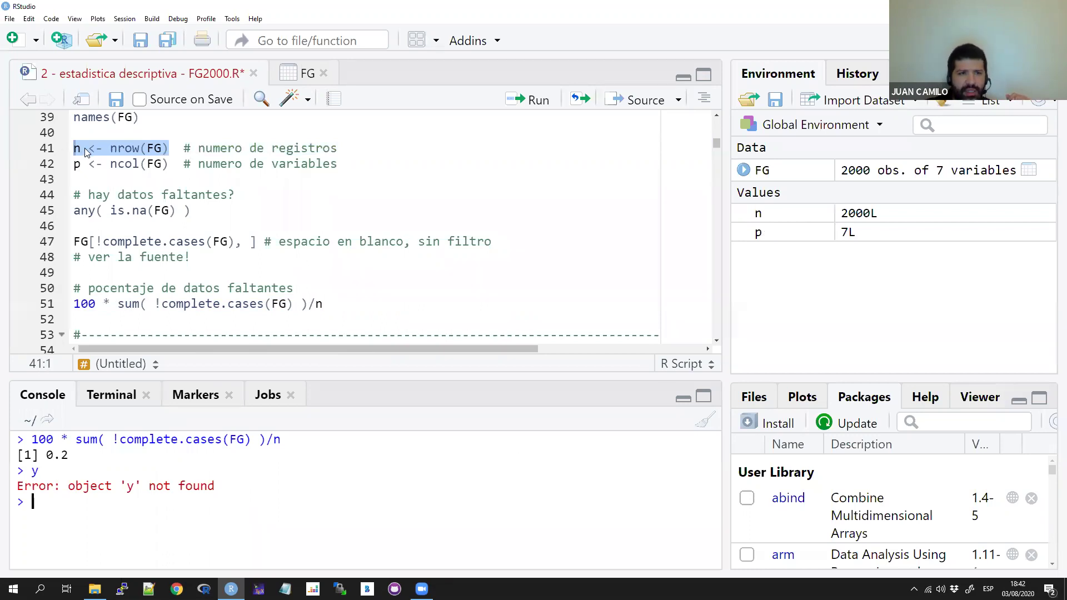
Try 2000 as the divisor at the end of line 51 and restore n
{"action": "left_click", "coordinate": [359, 308]}
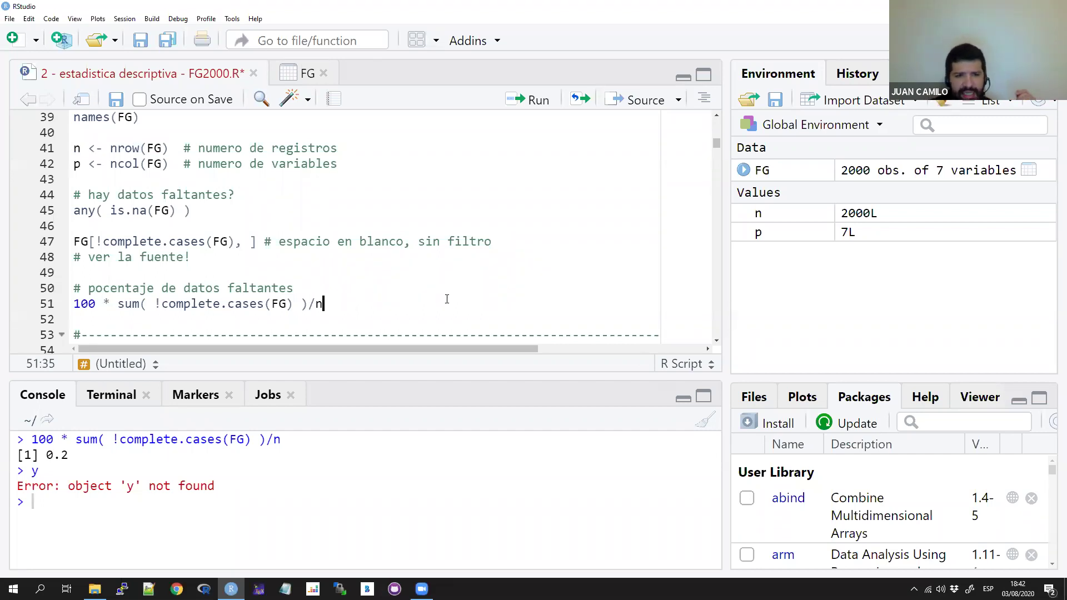
{"action": "key", "text": "BackSpace"}
{"action": "type", "text": "2000"}
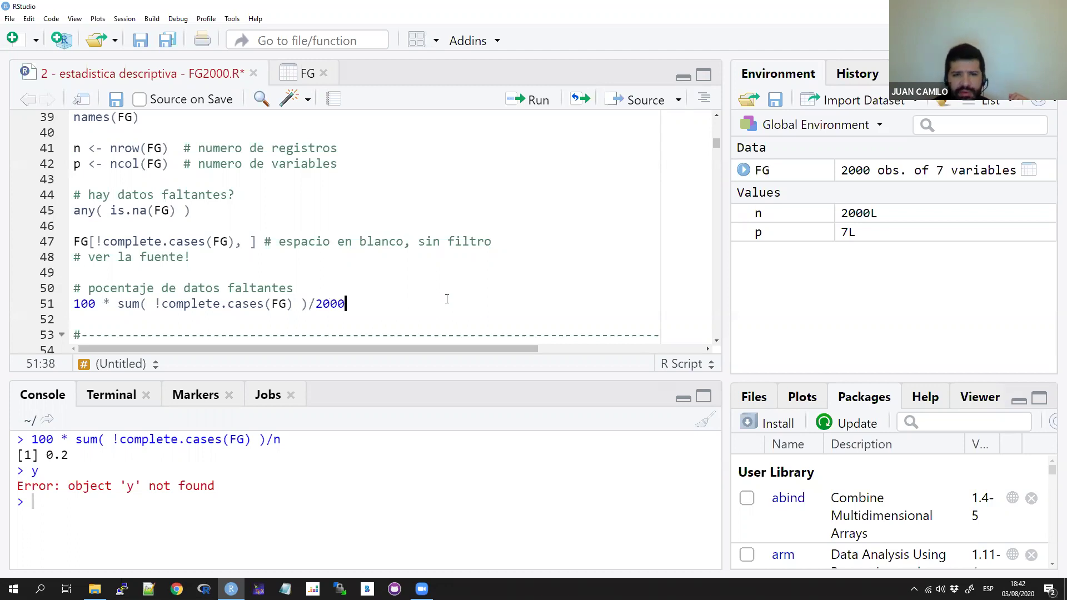
{"action": "key", "text": "BackSpace"}
{"action": "key", "text": "BackSpace"}
{"action": "key", "text": "BackSpace"}
{"action": "key", "text": "BackSpace"}
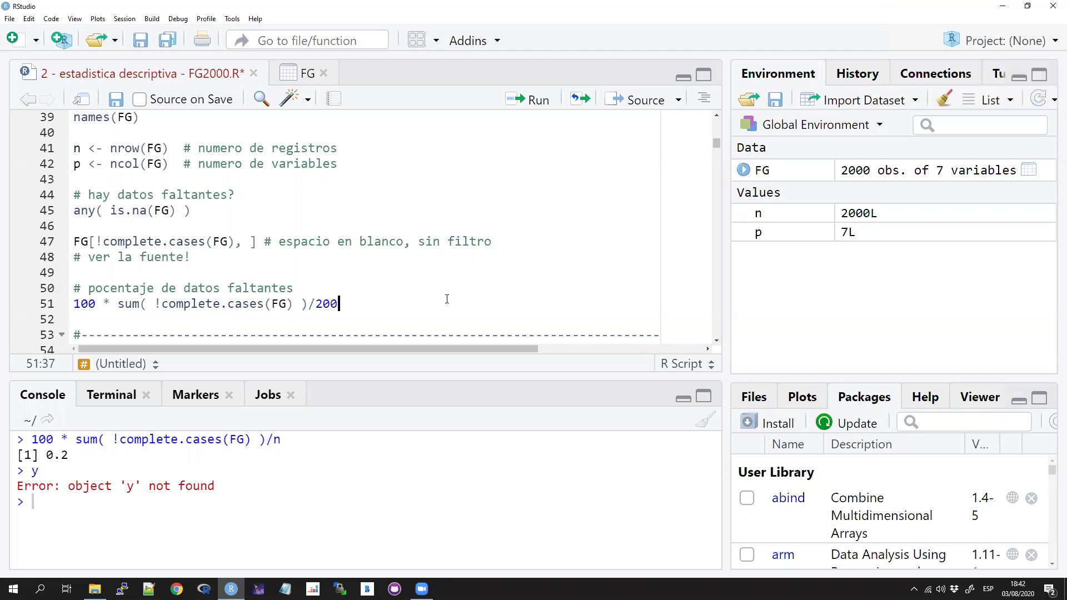
{"action": "type", "text": "n"}
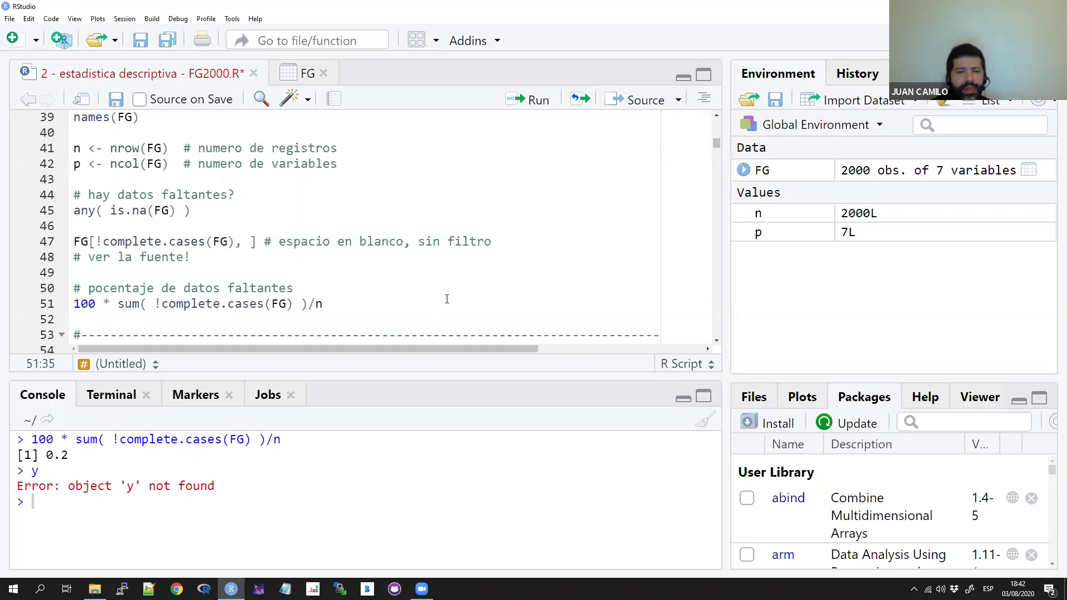
Save the script
{"action": "key", "text": "ctrl+s"}
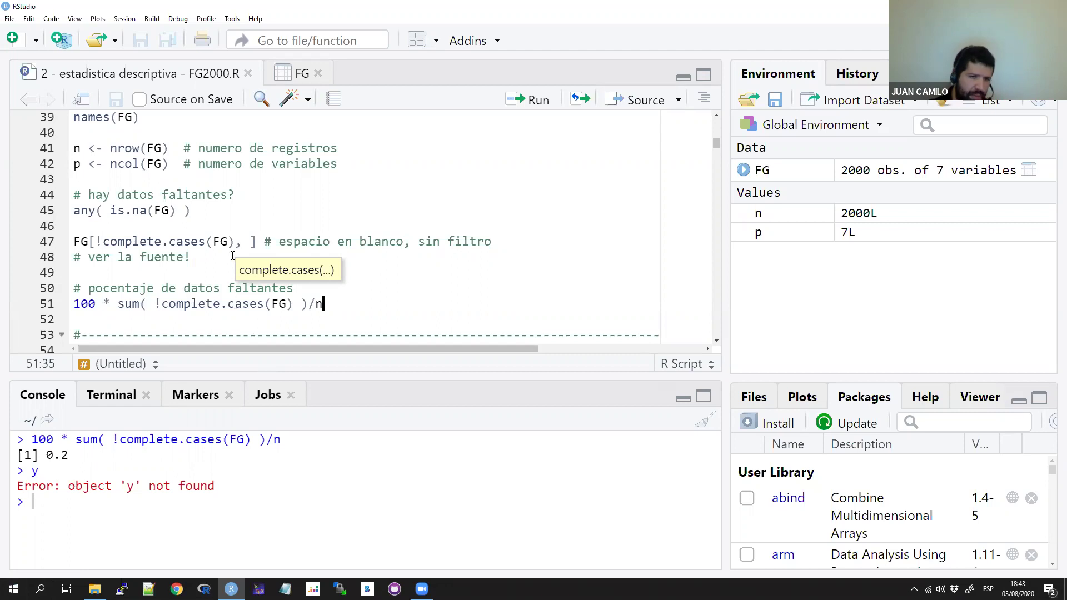
Highlight the source FG, the row filter complete.cases(FG) and the blank column index in the assignment on line 56
{"action": "scroll", "coordinate": [277, 252], "scroll_direction": "down", "scroll_amount": 2}
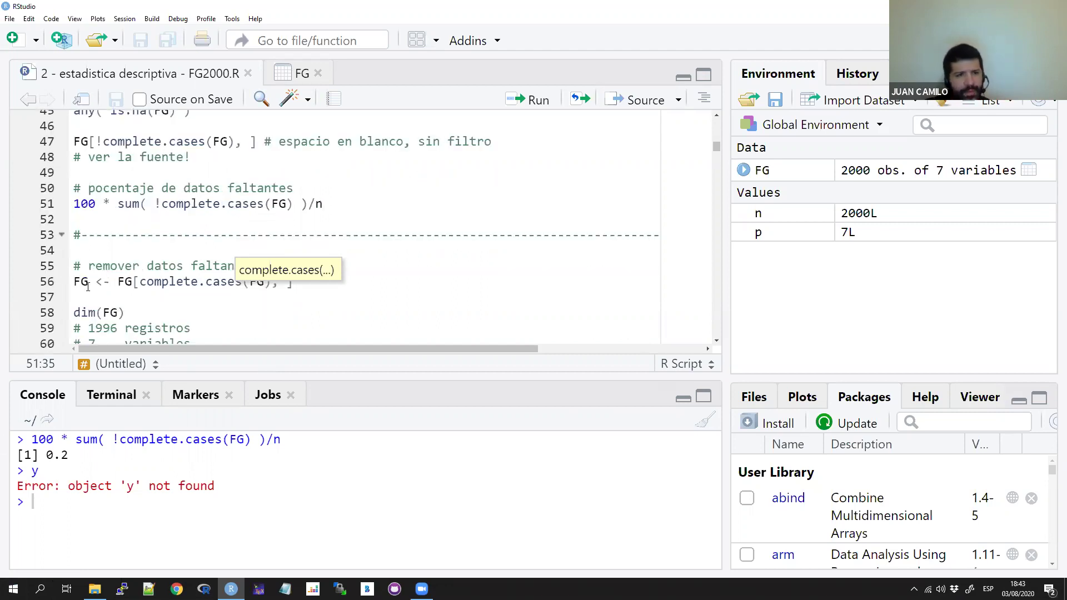
{"action": "left_click", "coordinate": [210, 282]}
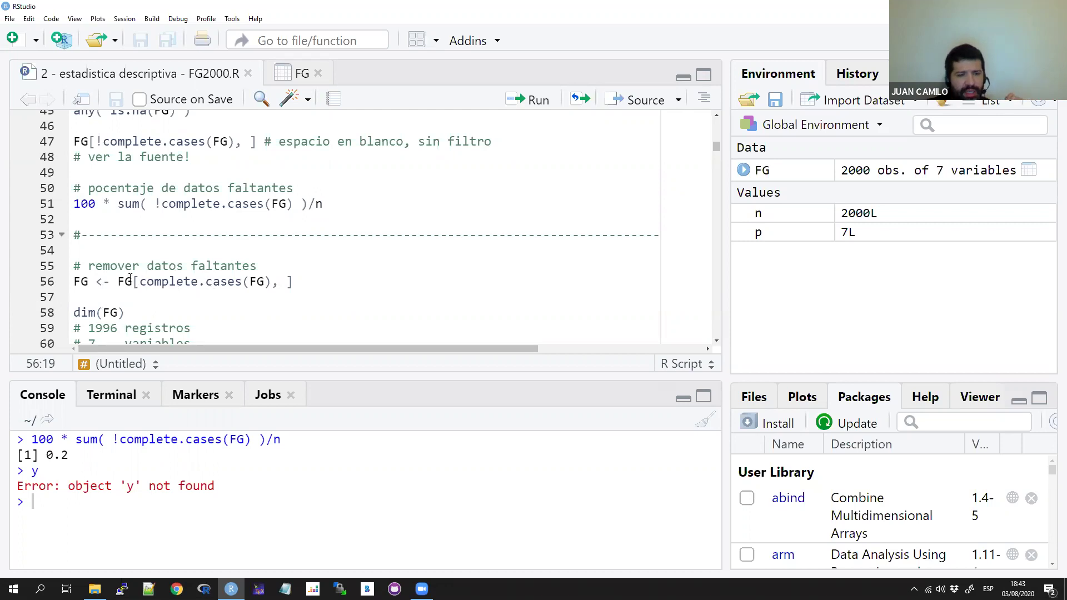
{"action": "left_click_drag", "start_coordinate": [118, 282], "coordinate": [134, 282]}
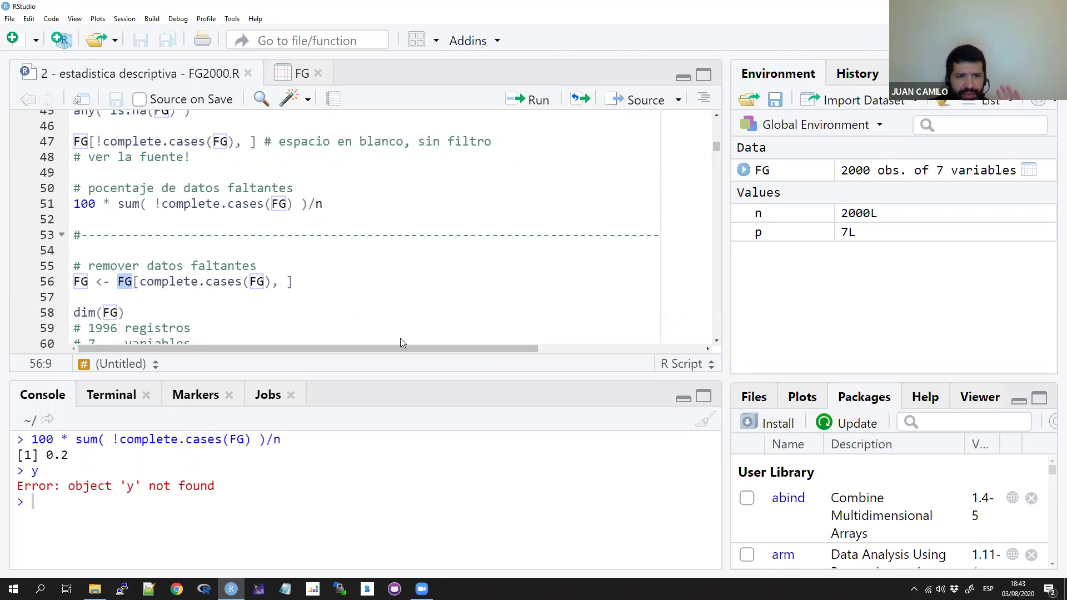
{"action": "left_click_drag", "start_coordinate": [140, 282], "coordinate": [271, 284]}
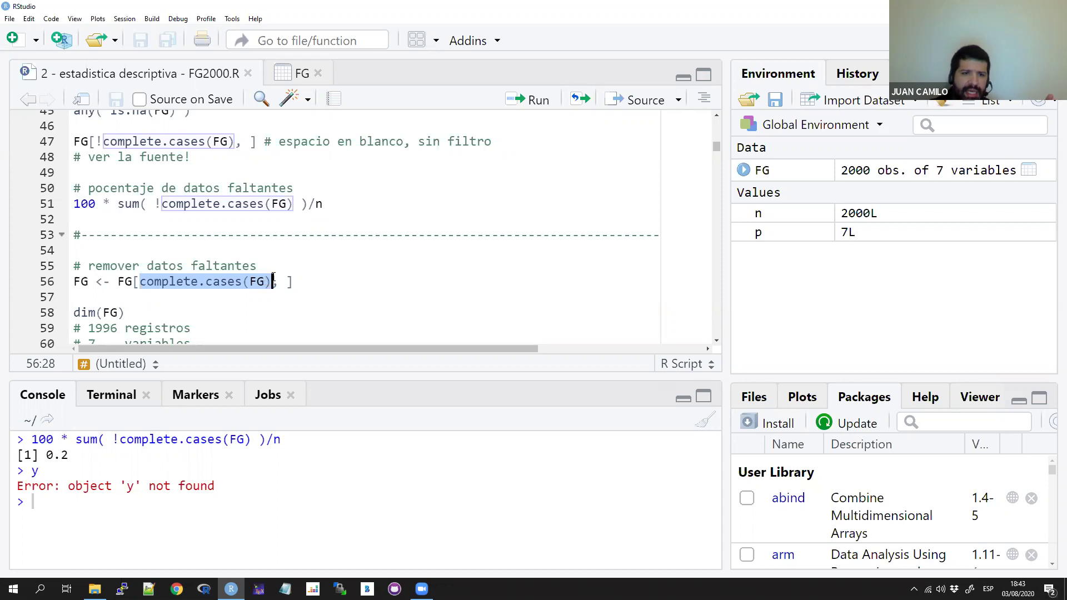
{"action": "left_click", "coordinate": [276, 282]}
{"action": "left_click", "coordinate": [274, 282]}
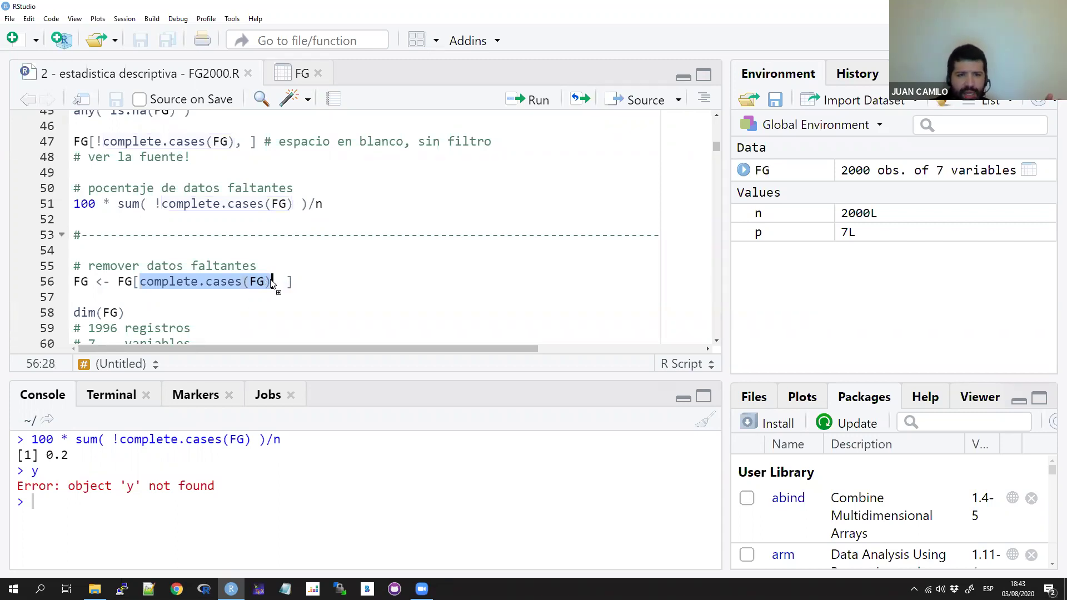
{"action": "left_click", "coordinate": [283, 283]}
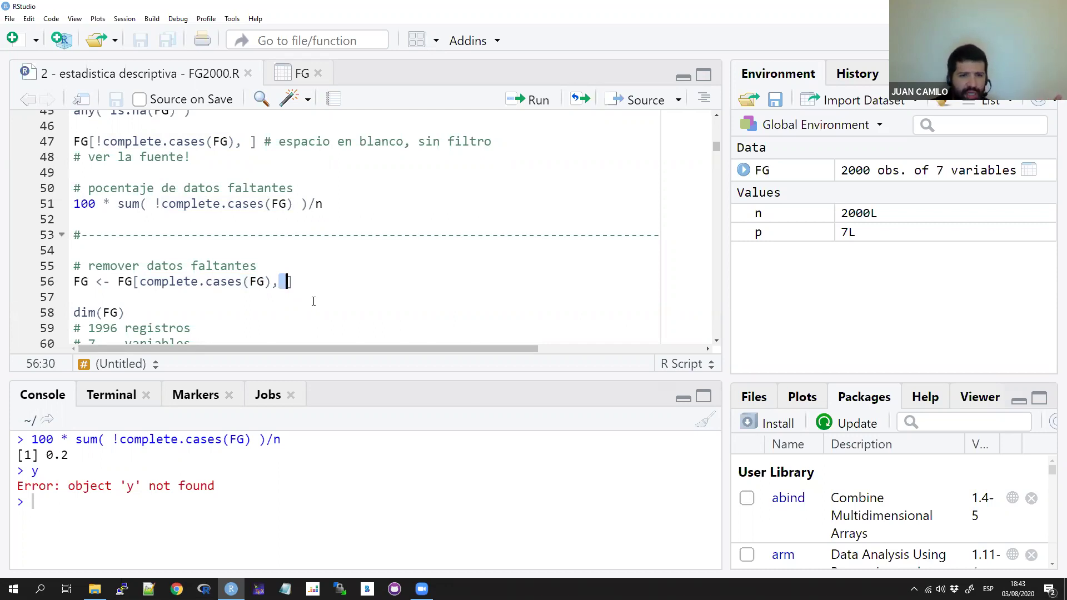
Remove the incomplete records by running the whole assignment FG <- FG[complete.cases(FG), ] on line 56
{"action": "left_click_drag", "start_coordinate": [118, 281], "coordinate": [295, 281]}
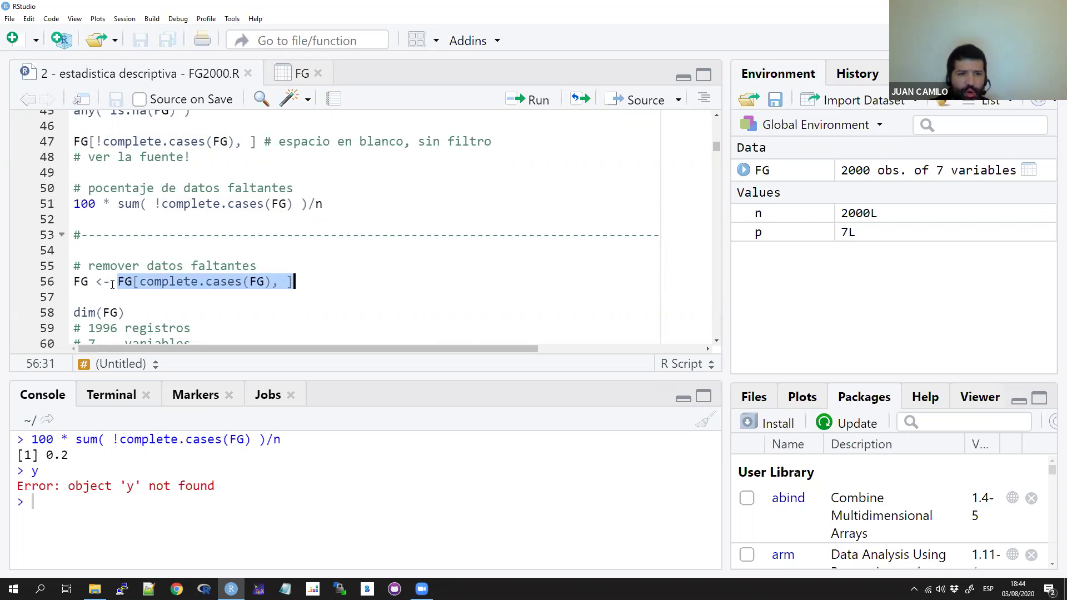
{"action": "left_click", "coordinate": [91, 283]}
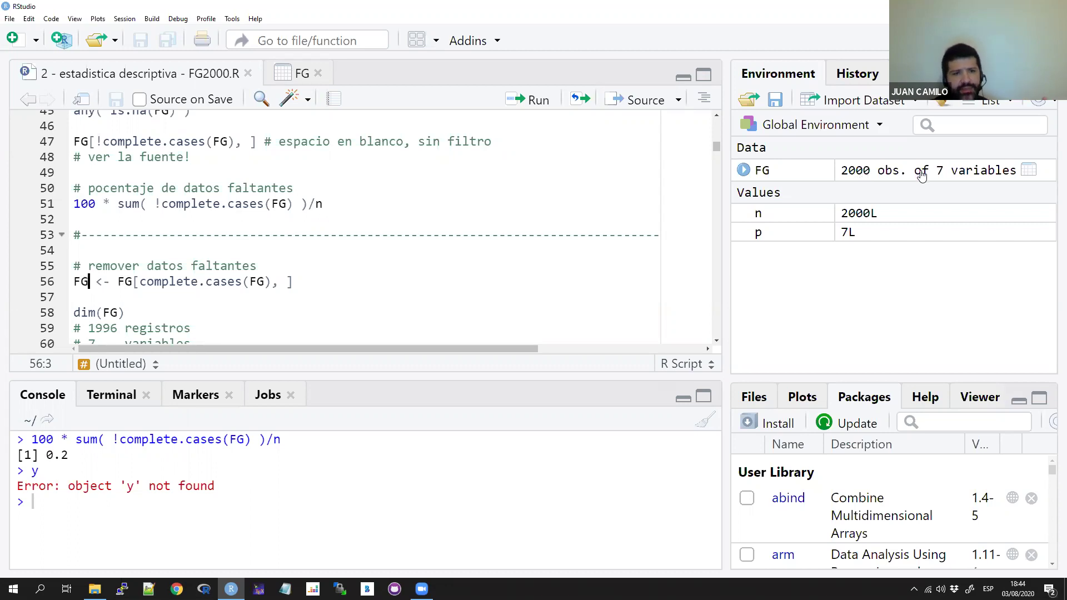
{"action": "left_click_drag", "start_coordinate": [414, 280], "coordinate": [16, 283]}
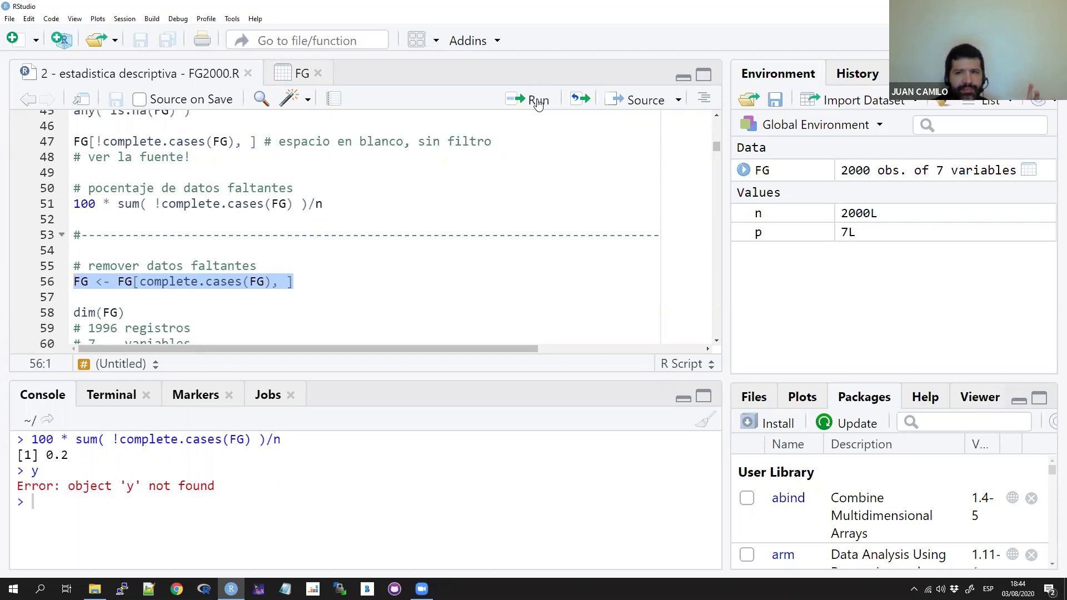
{"action": "left_click", "coordinate": [538, 101]}
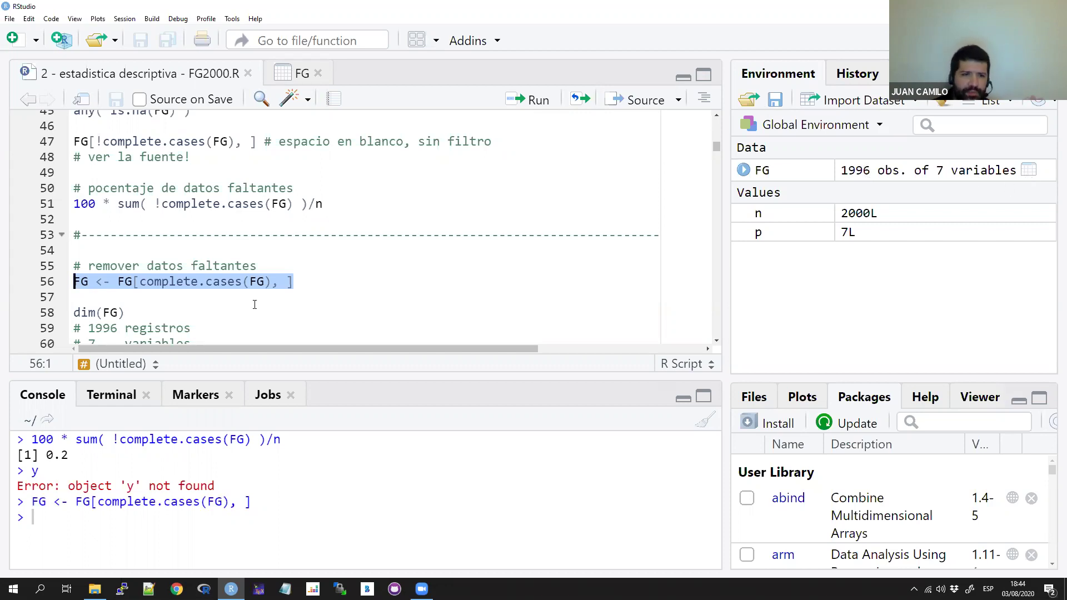
Run dim(FG) on line 58 to check the dimensions of the filtered data frame
{"action": "scroll", "coordinate": [254, 305], "scroll_direction": "down", "scroll_amount": 2}
{"action": "left_click", "coordinate": [131, 245]}
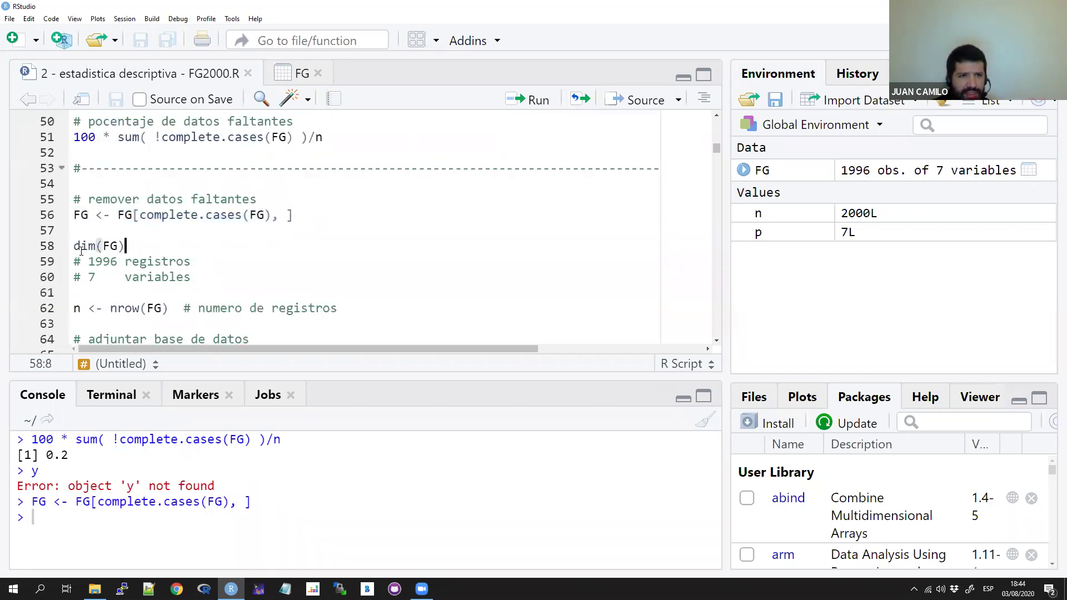
{"action": "left_click", "coordinate": [536, 100]}
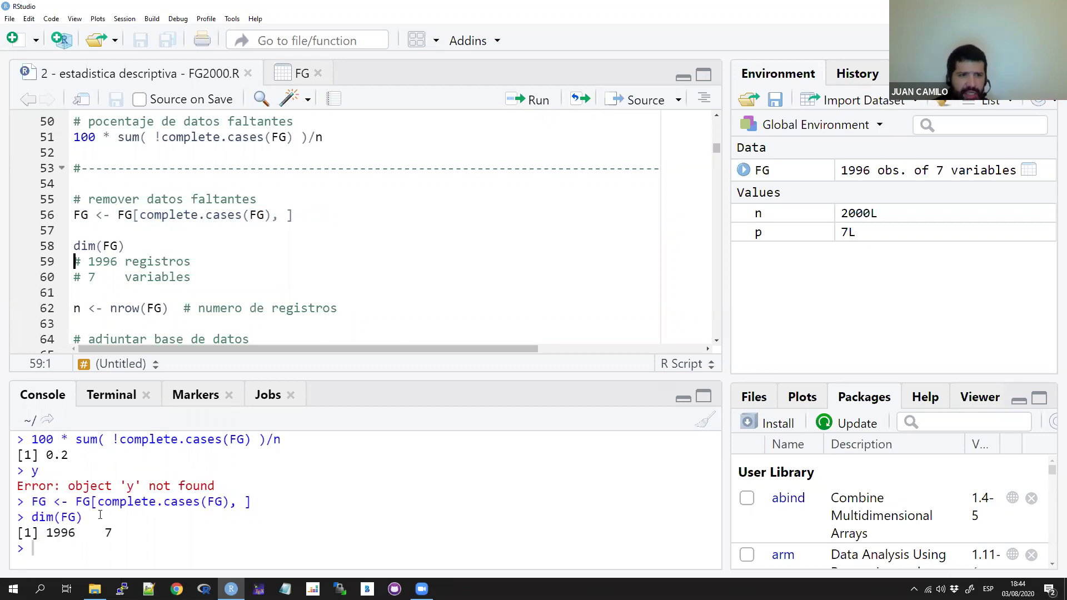
Evaluate n in the cleared console and update it by running n <- nrow(FG) from line 62
{"action": "scroll", "coordinate": [147, 334], "scroll_direction": "down", "scroll_amount": 1}
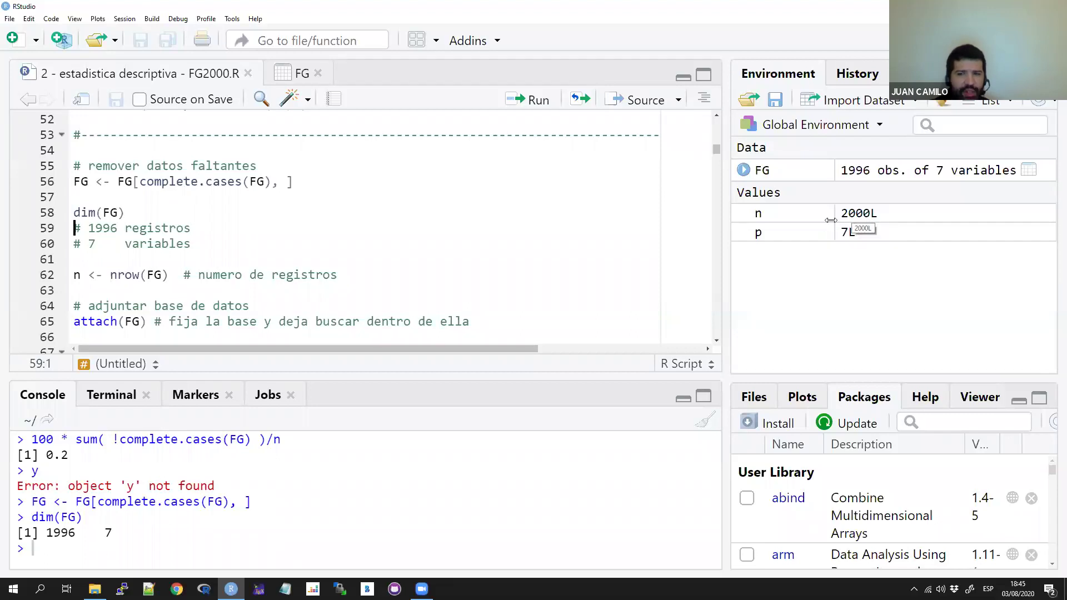
{"action": "left_click", "coordinate": [507, 480]}
{"action": "key", "text": "ctrl+l"}
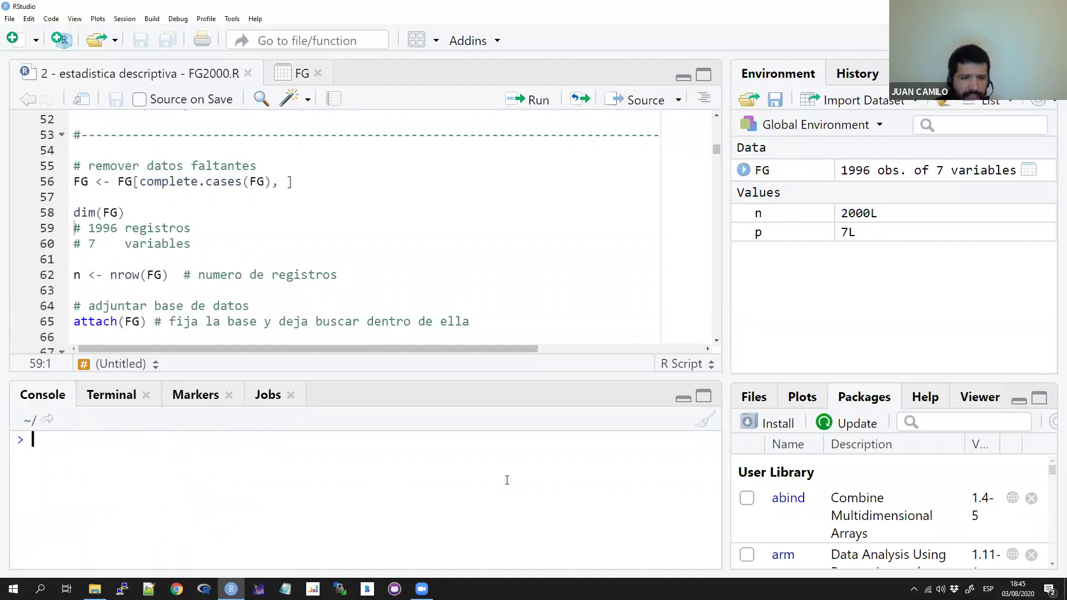
{"action": "type", "text": "n"}
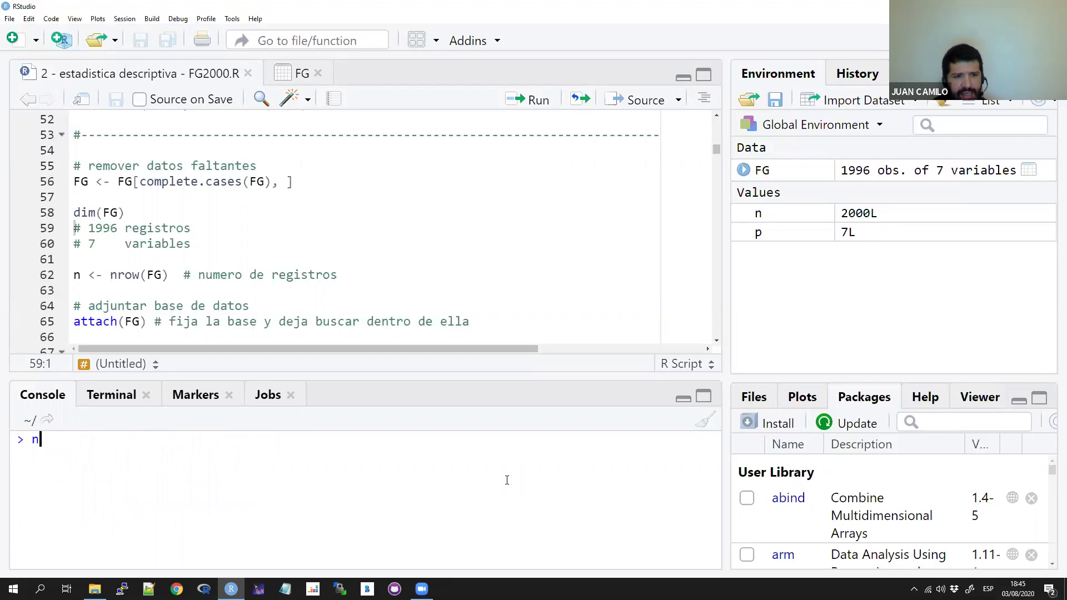
{"action": "key", "text": "Return"}
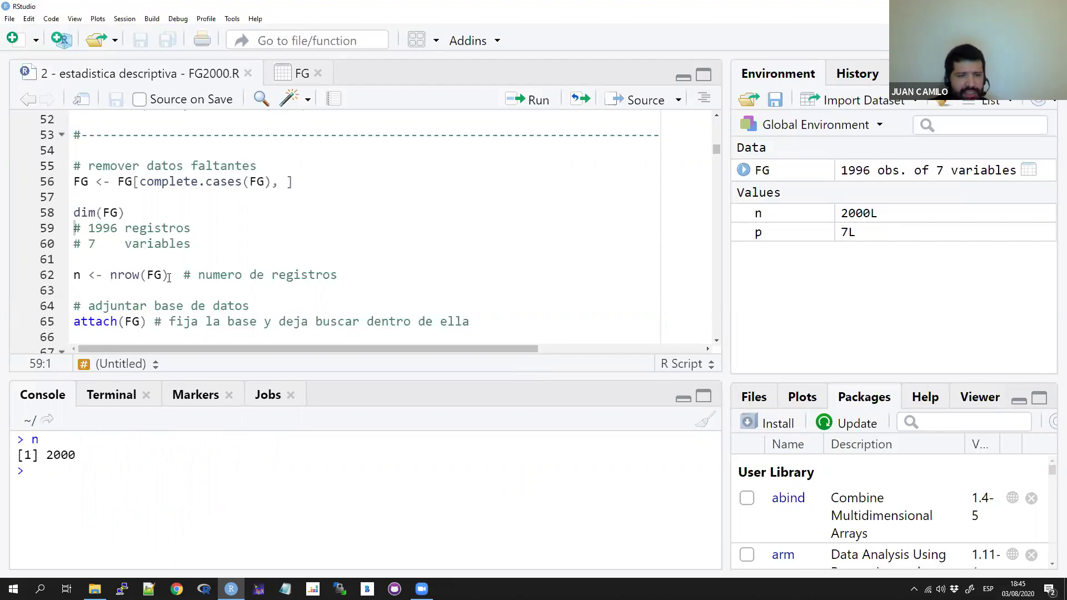
{"action": "left_click_drag", "start_coordinate": [177, 274], "coordinate": [74, 274]}
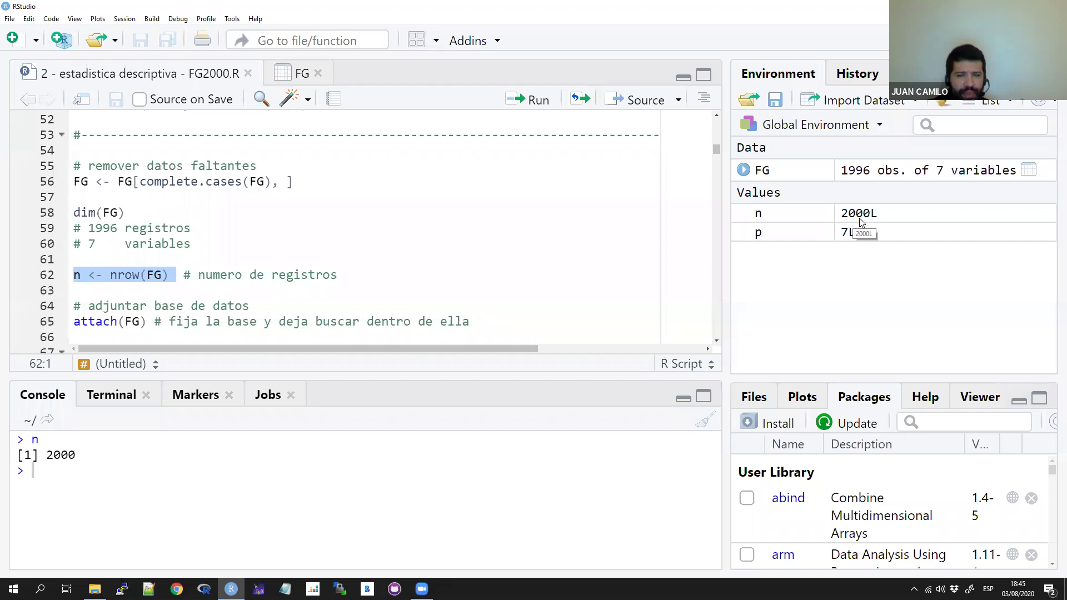
{"action": "left_click", "coordinate": [537, 100]}
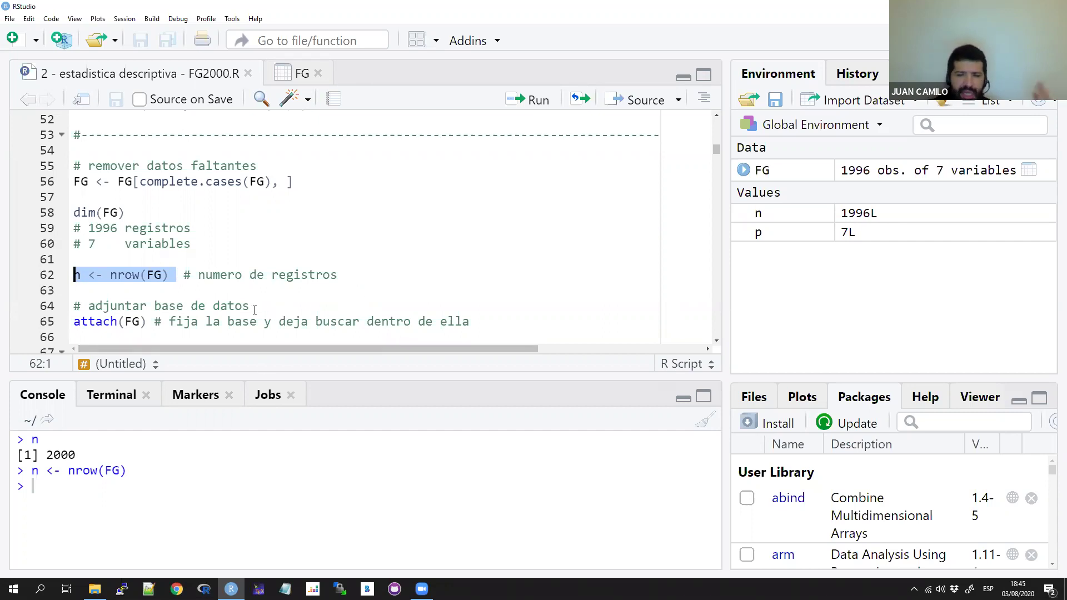
View the FG data table and evaluate the bare column name Sales in the console
{"action": "scroll", "coordinate": [267, 306], "scroll_direction": "down", "scroll_amount": 1}
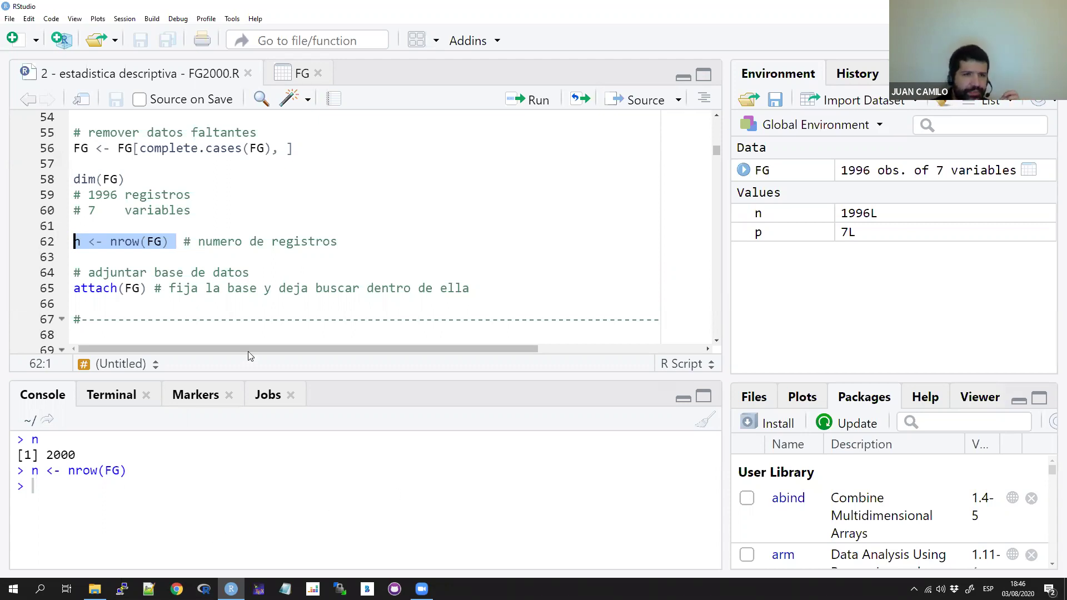
{"action": "left_click", "coordinate": [284, 75]}
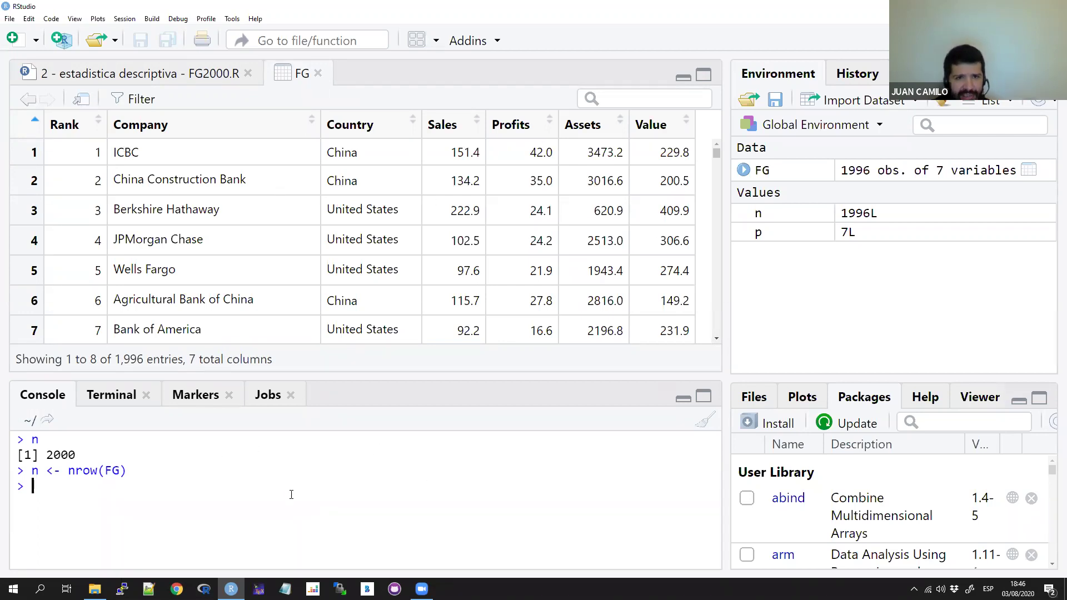
{"action": "type", "text": "Sales"}
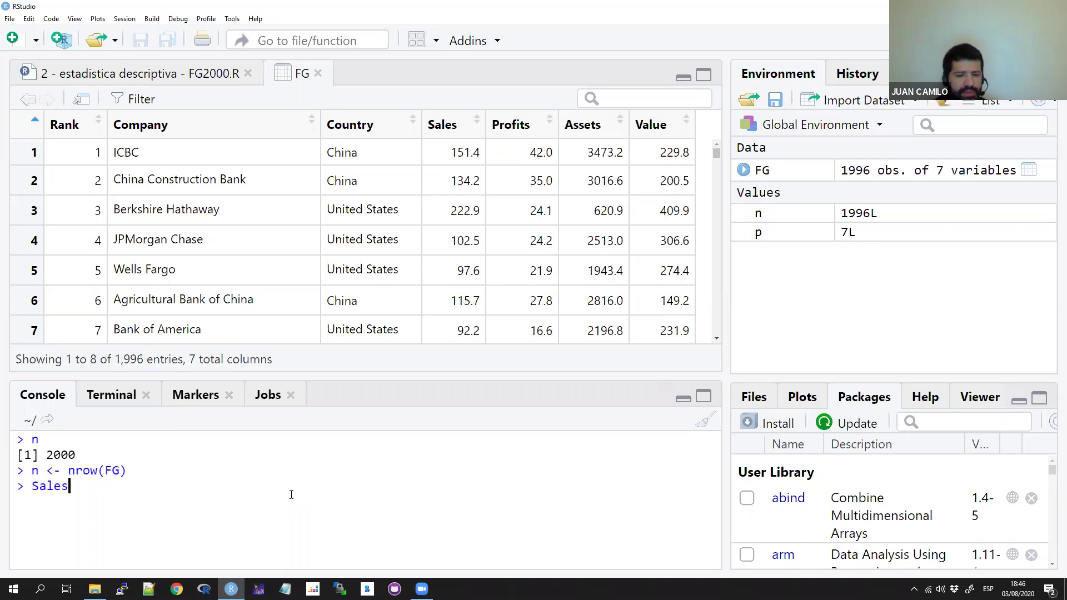
{"action": "key", "text": "Return"}
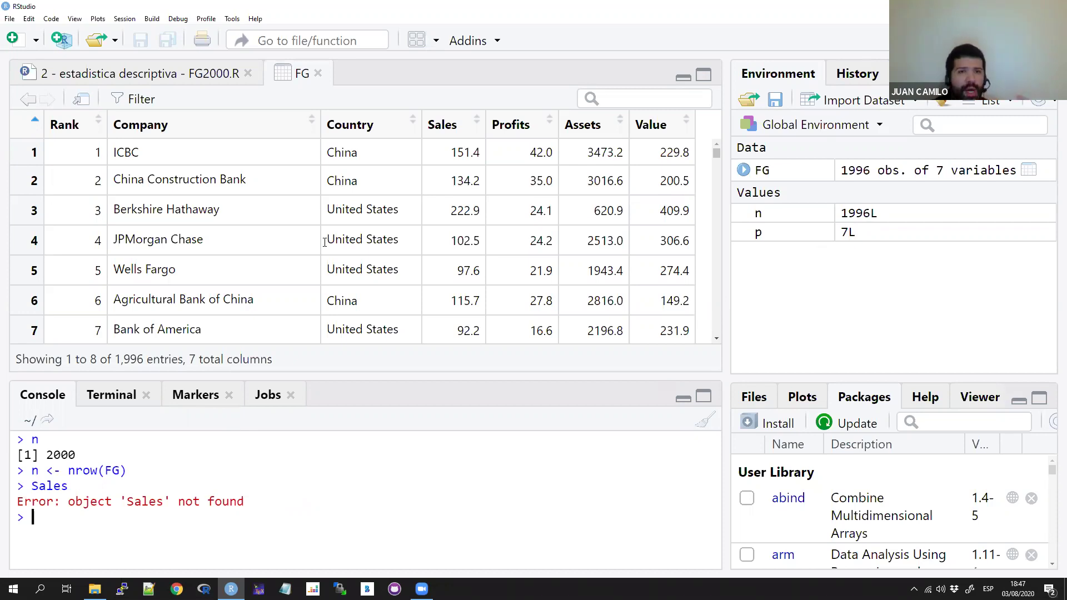
Return to the script and print the Sales column in the console with FG$Sales
{"action": "left_click", "coordinate": [192, 74]}
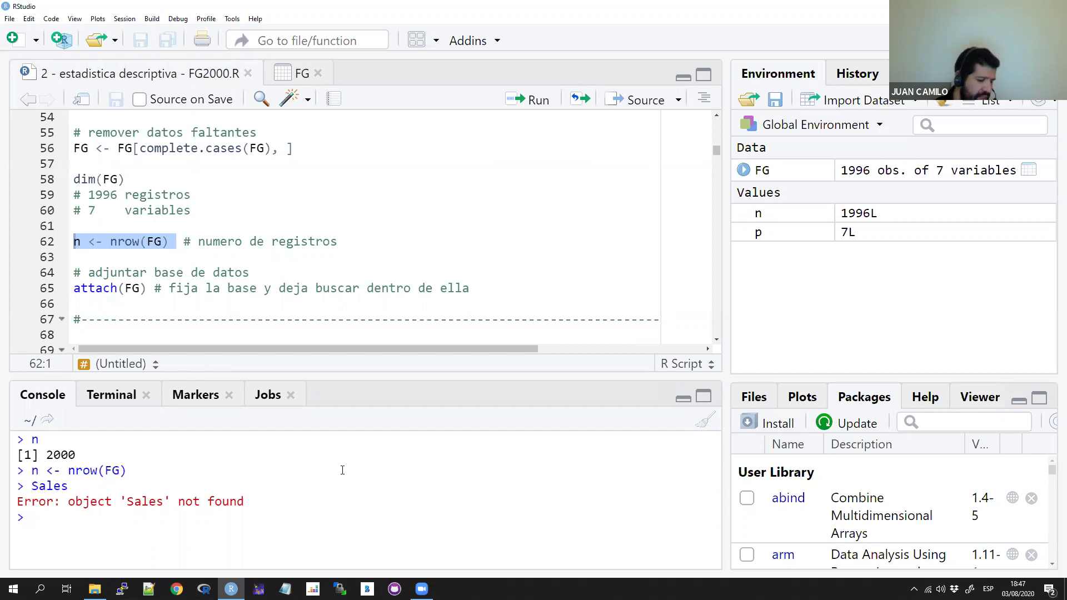
{"action": "type", "text": "FG"}
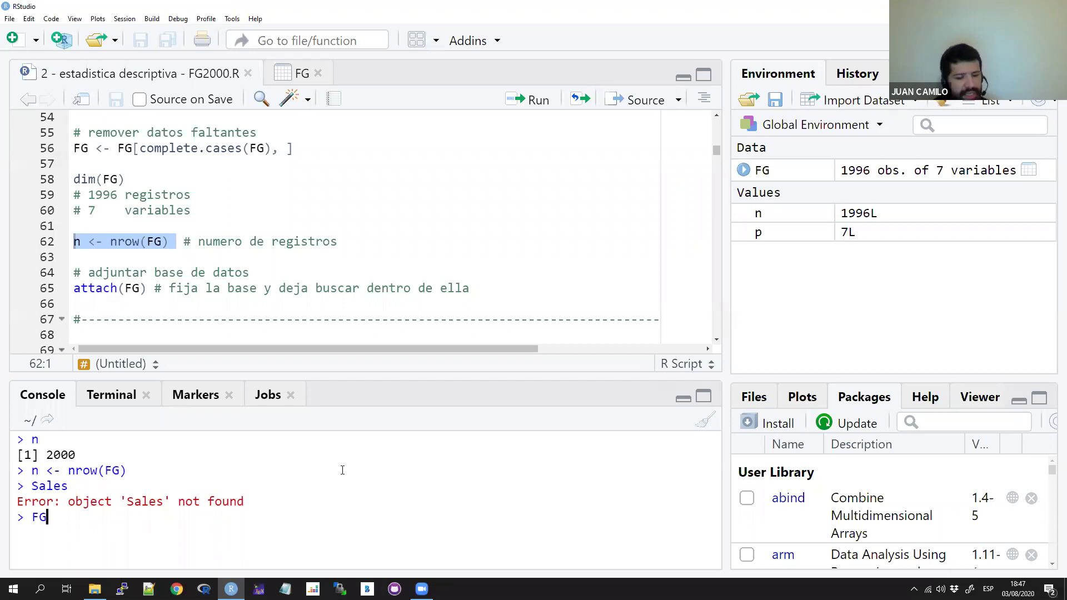
{"action": "type", "text": "$"}
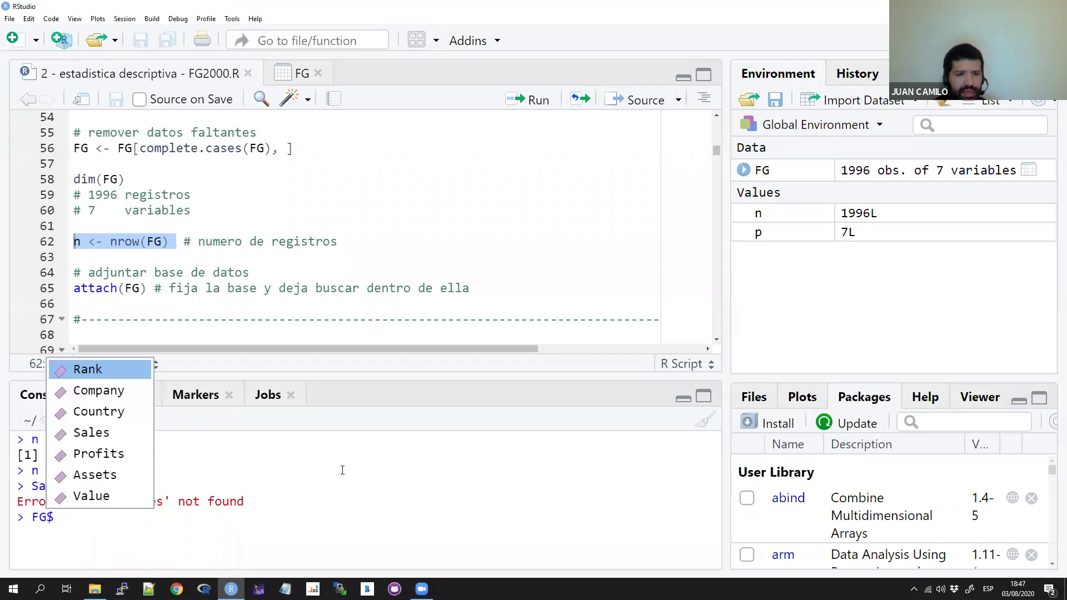
{"action": "key", "text": "Down"}
{"action": "key", "text": "Down"}
{"action": "key", "text": "Down"}
{"action": "key", "text": "Down"}
{"action": "key", "text": "Down"}
{"action": "key", "text": "Down"}
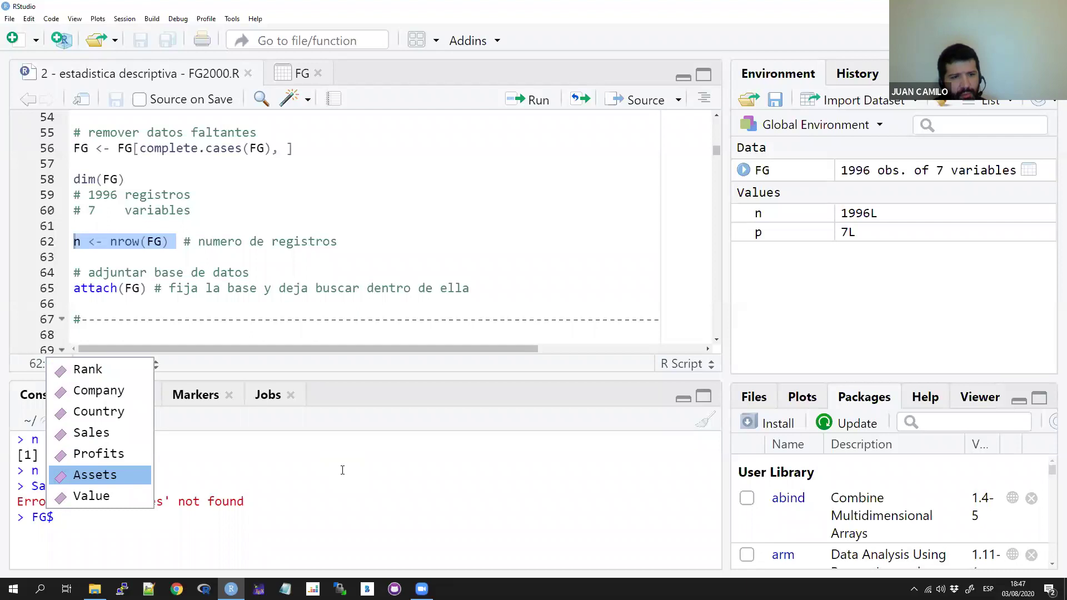
{"action": "key", "text": "Up"}
{"action": "key", "text": "Up"}
{"action": "key", "text": "Up"}
{"action": "key", "text": "Return"}
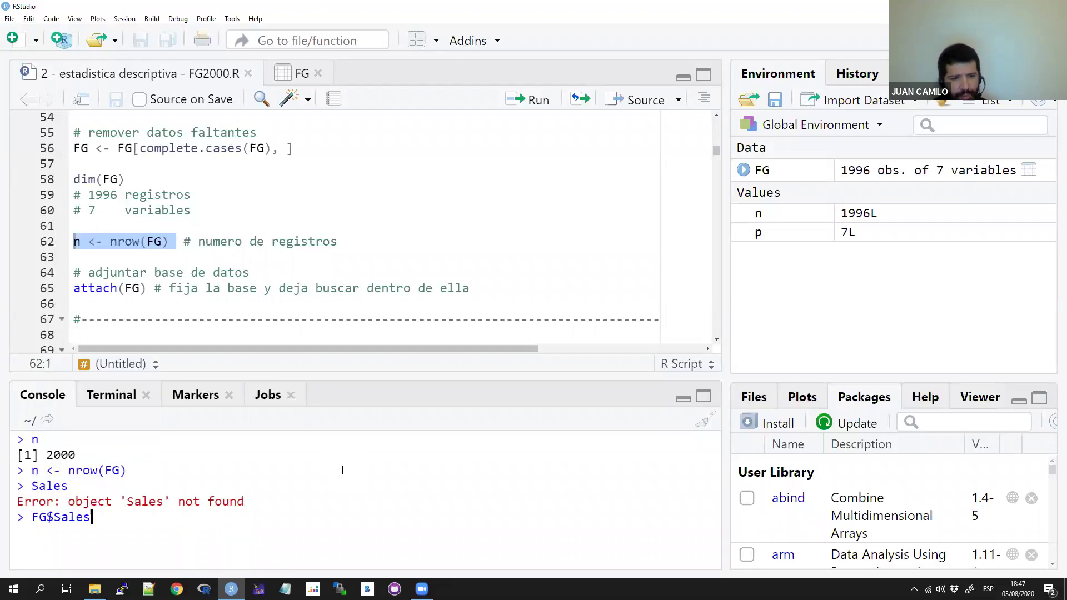
{"action": "key", "text": "Return"}
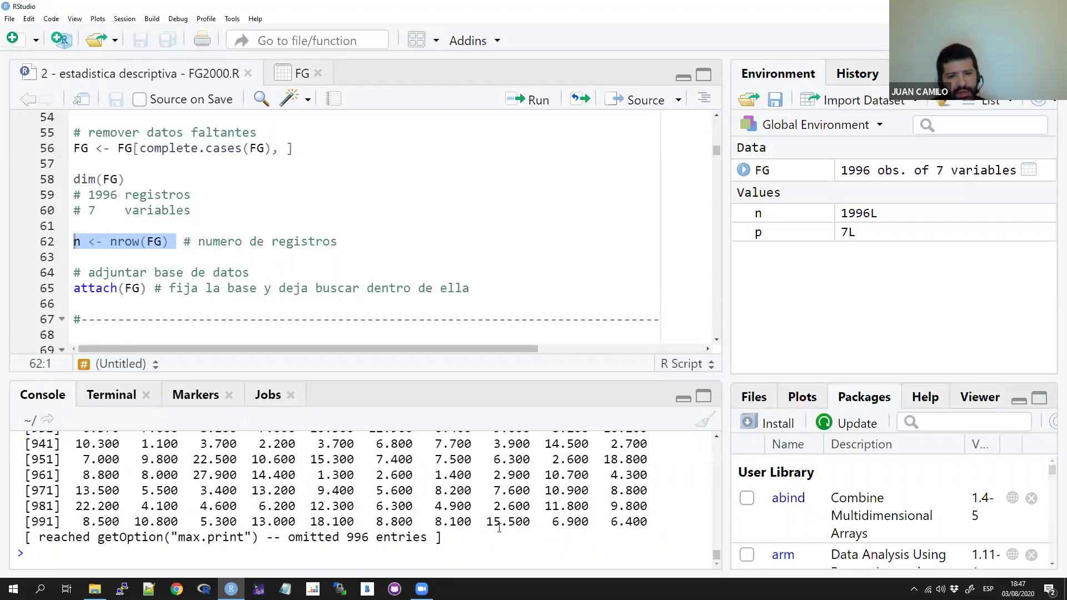
Examine the printed Sales values in the console from the end of the output back to its first rows
{"action": "scroll", "coordinate": [499, 528], "scroll_direction": "up", "scroll_amount": 8}
{"action": "scroll", "coordinate": [281, 528], "scroll_direction": "up", "scroll_amount": 2}
{"action": "scroll", "coordinate": [295, 520], "scroll_direction": "down", "scroll_amount": 10}
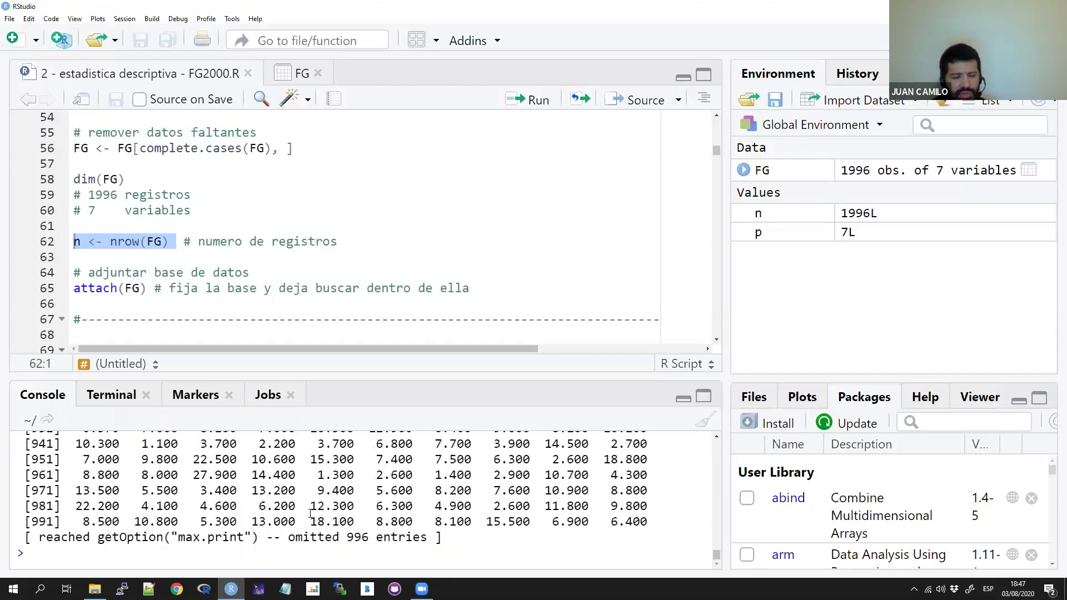
{"action": "scroll", "coordinate": [424, 517], "scroll_direction": "up", "scroll_amount": 13}
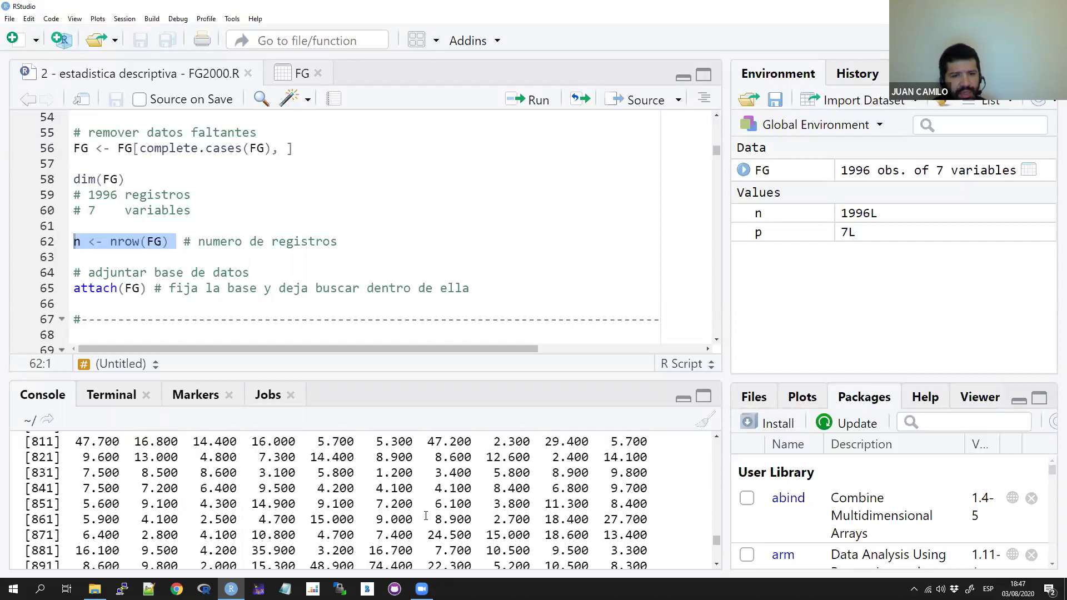
{"action": "scroll", "coordinate": [404, 517], "scroll_direction": "up", "scroll_amount": 12}
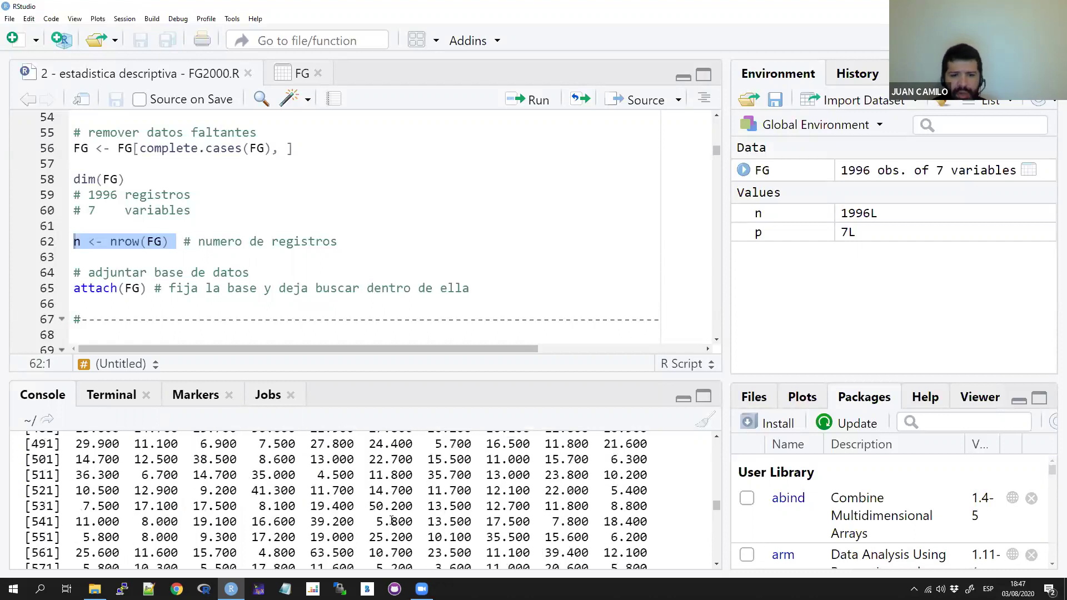
{"action": "scroll", "coordinate": [378, 521], "scroll_direction": "up", "scroll_amount": 8}
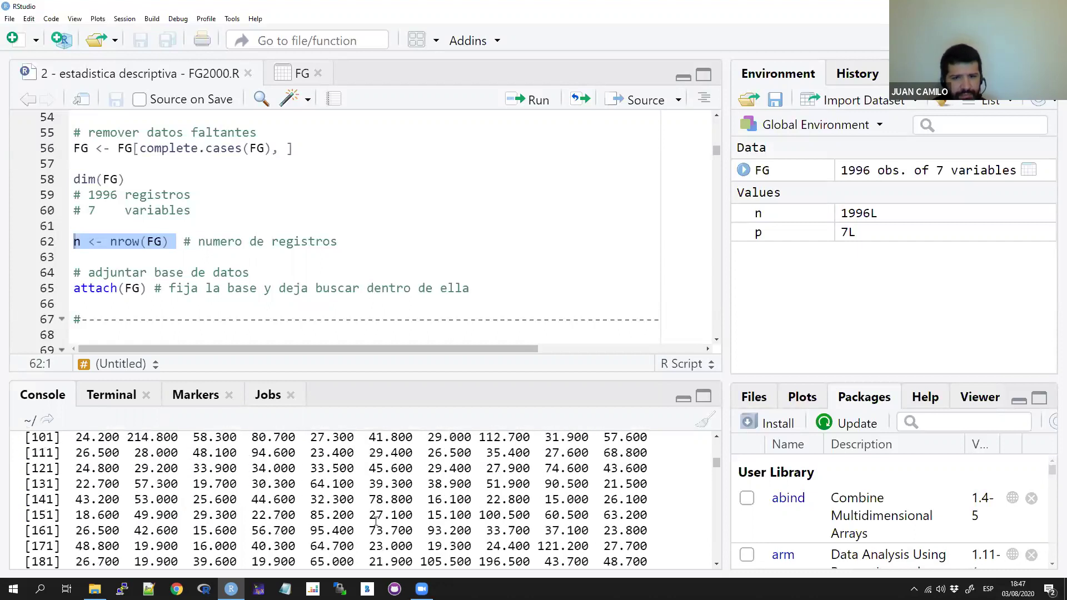
{"action": "scroll", "coordinate": [360, 525], "scroll_direction": "down", "scroll_amount": 1}
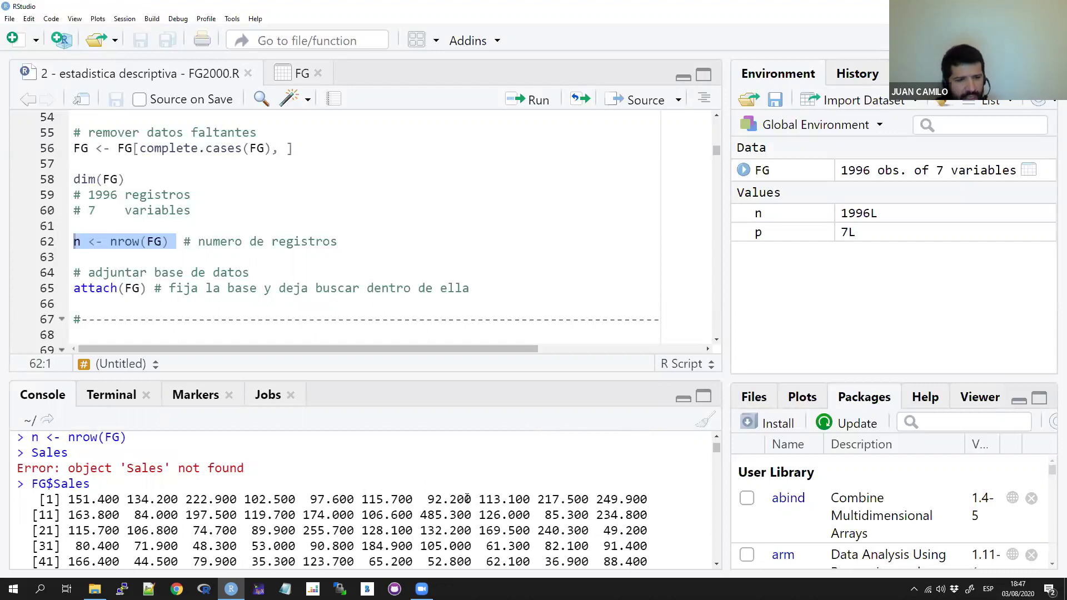
Clear the console and enter mean( FG$Sales ) for the average of the Sales column
{"action": "key", "text": "ctrl+l"}
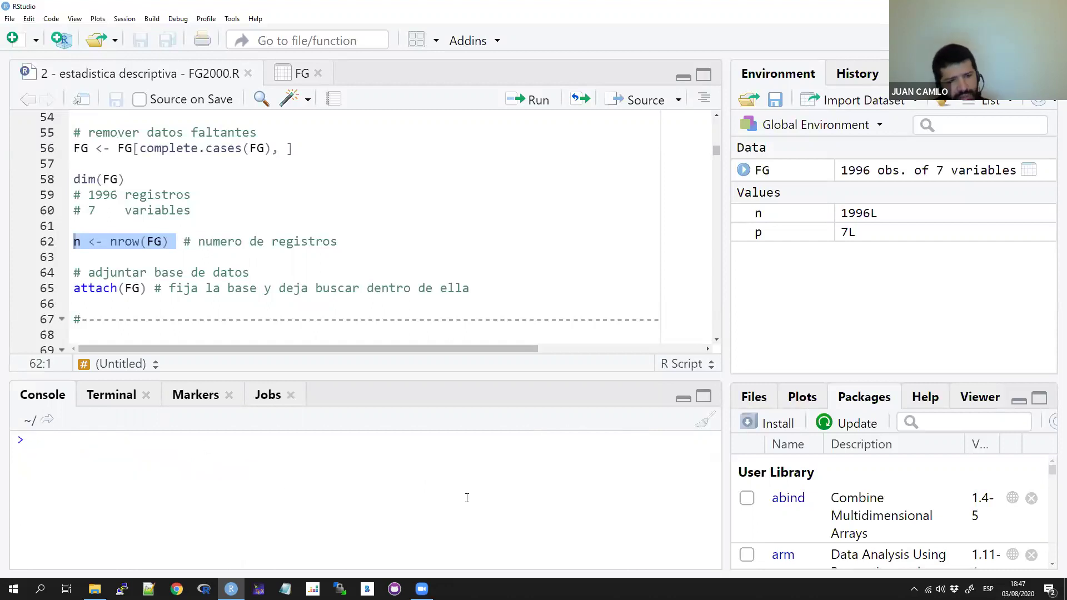
{"action": "type", "text": "mean("}
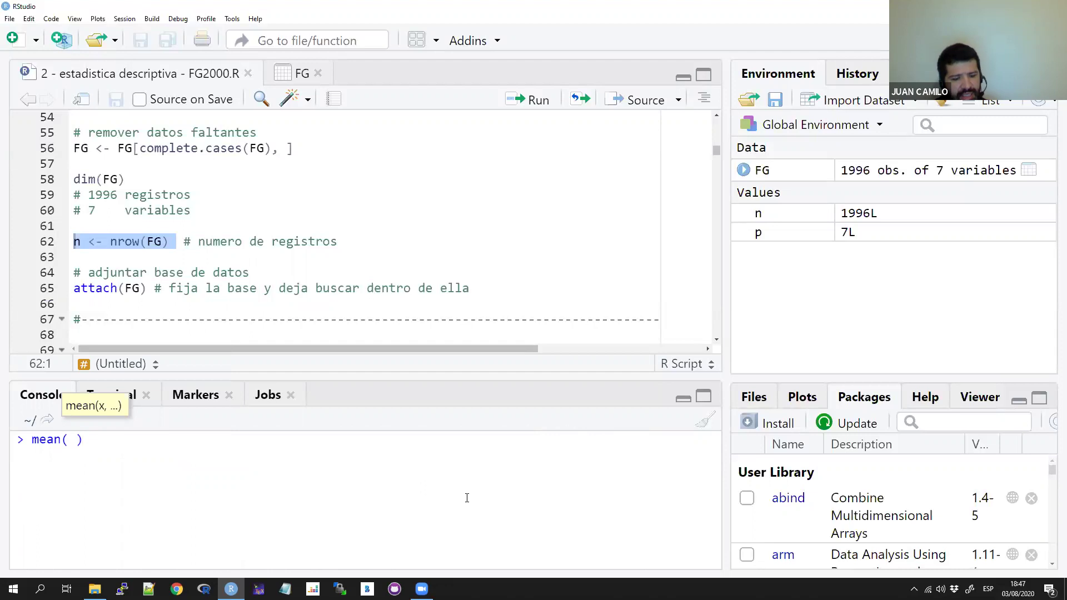
{"action": "type", "text": " FG"}
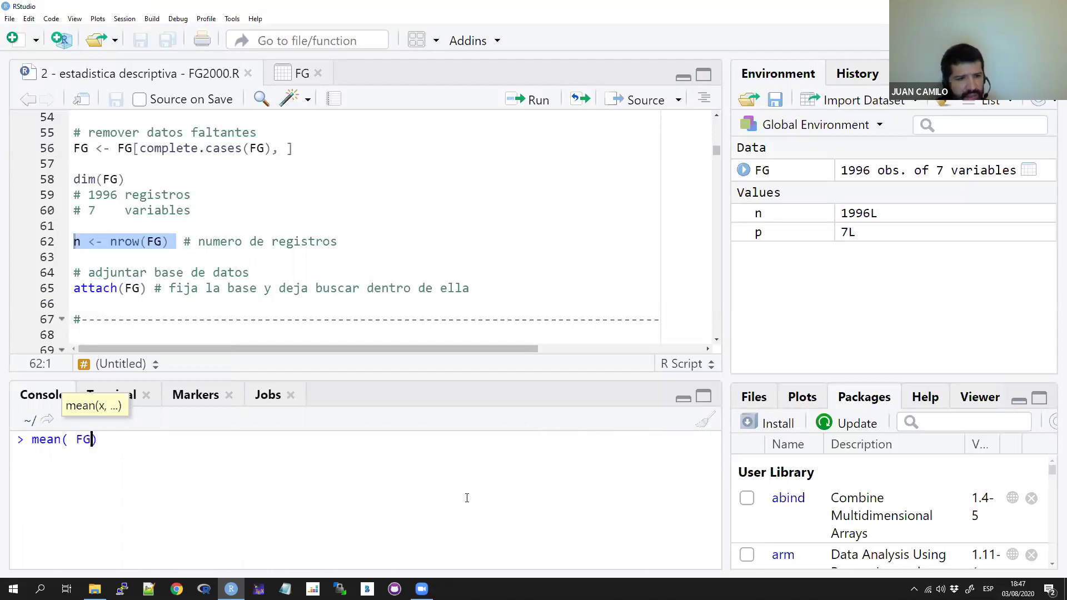
{"action": "type", "text": "$"}
{"action": "key", "text": "Down"}
{"action": "key", "text": "Down"}
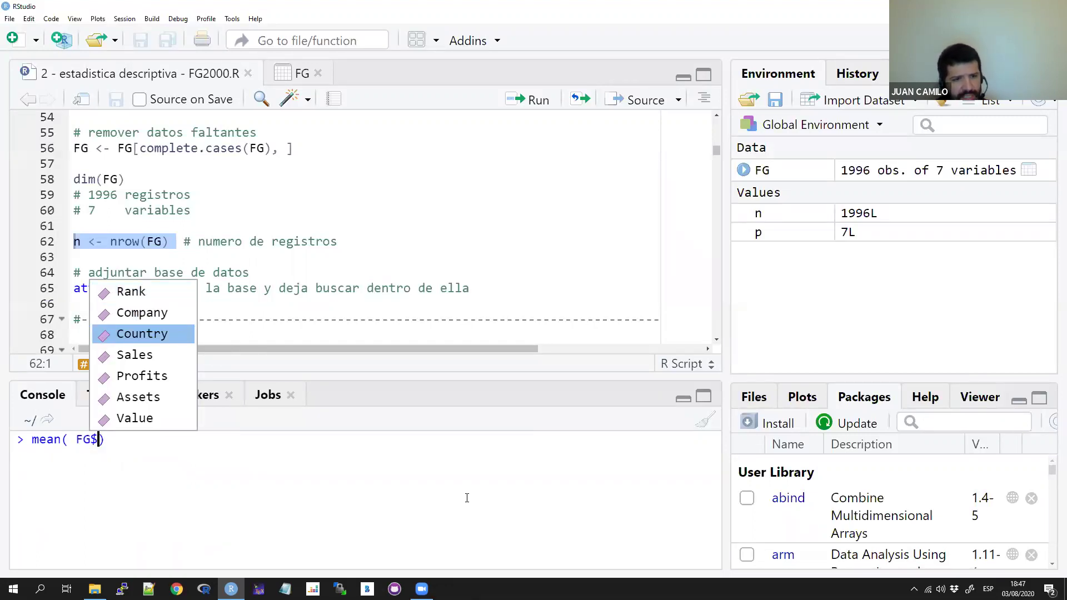
{"action": "key", "text": "Down"}
{"action": "key", "text": "Return"}
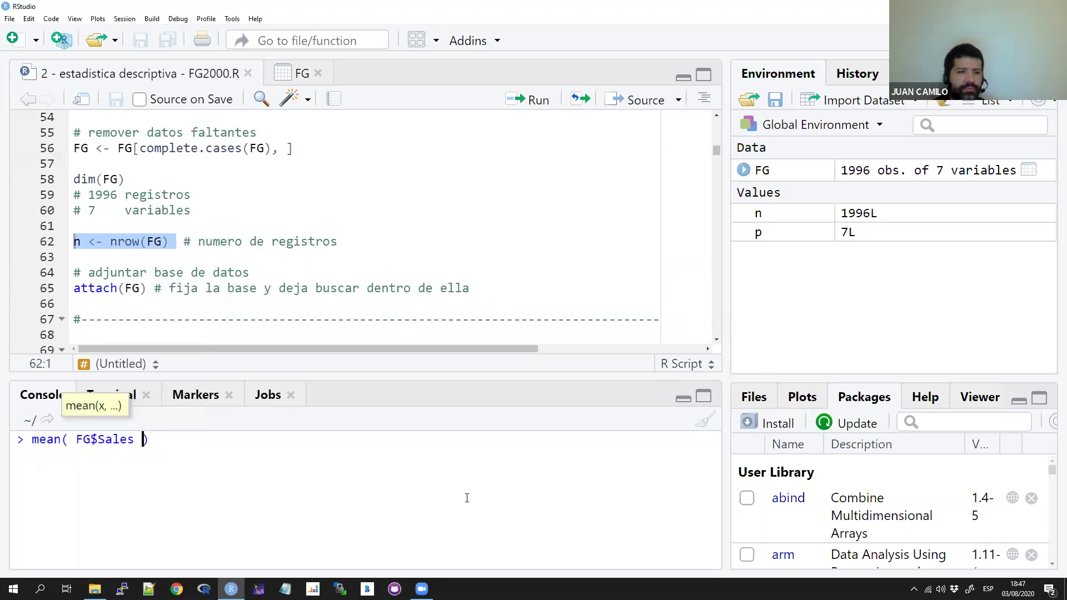